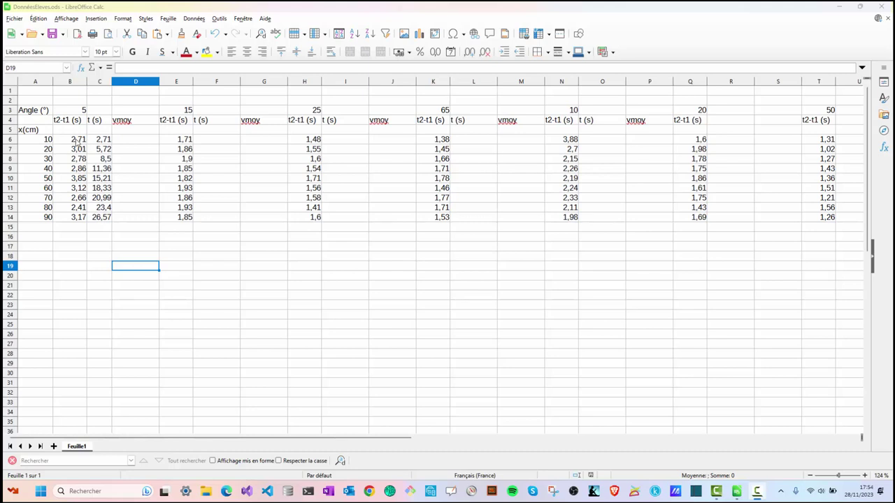
Step: Enter the formula =10/B6 in D6 to calculate the first mean speed for the 5° angle
click(140, 142)
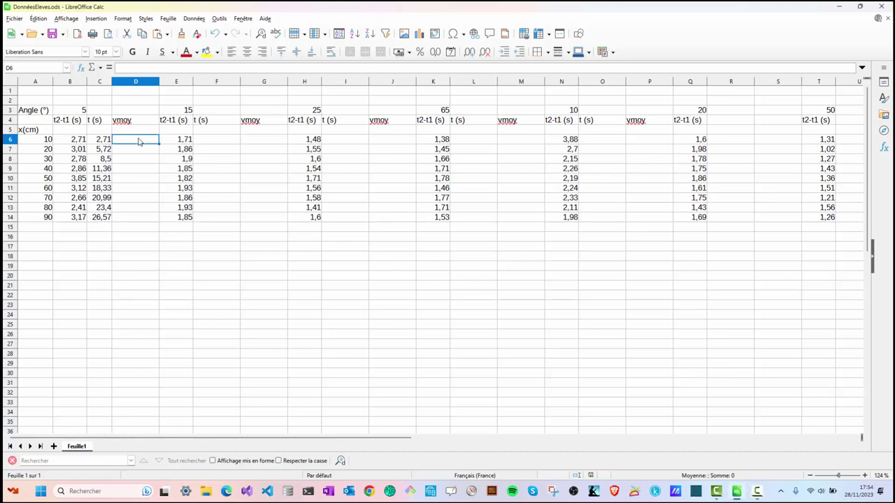
text(=)
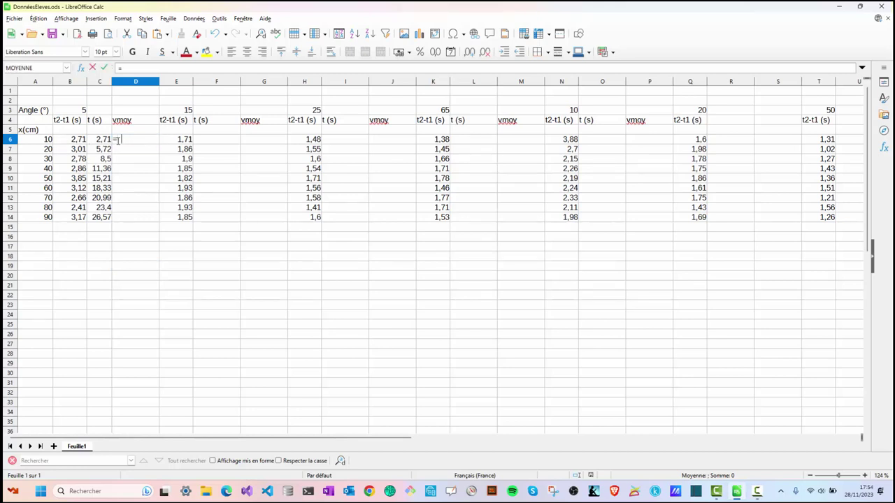
text(10/)
click(78, 141)
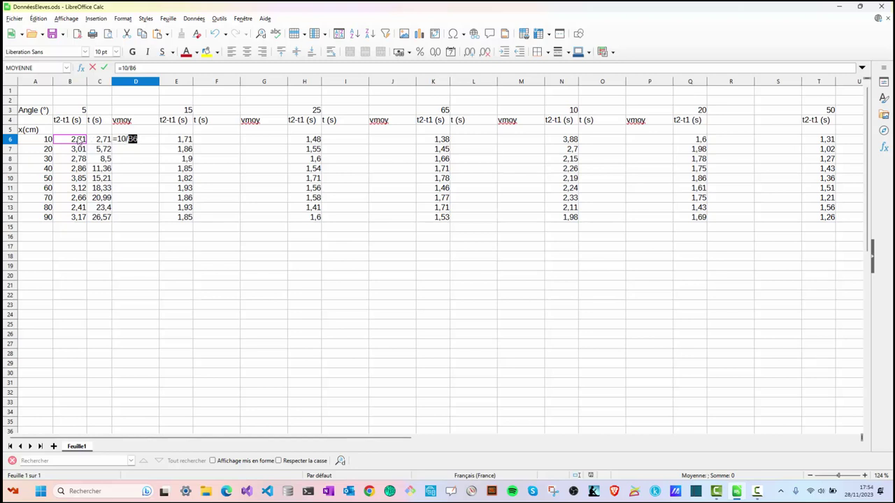
key(Return)
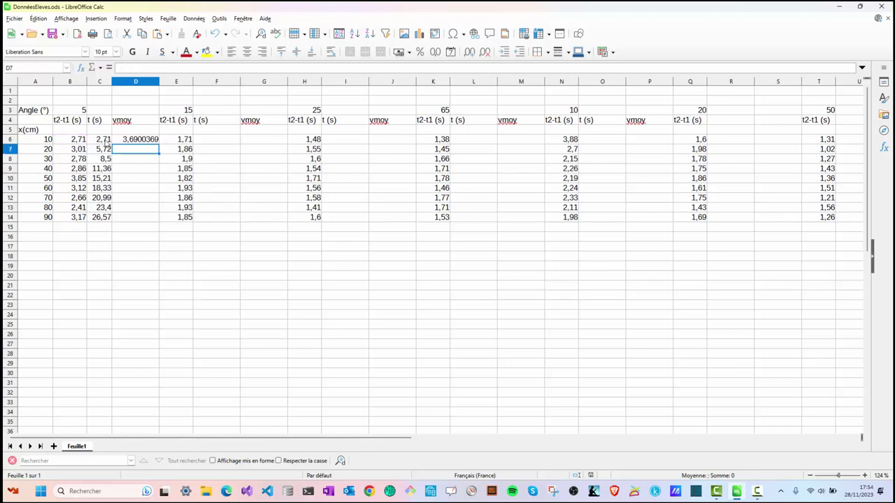
Step: Copy the D6 speed formula down through D14 and check the formulas in the filled cells
click(149, 142)
drag(158, 152, 149, 218)
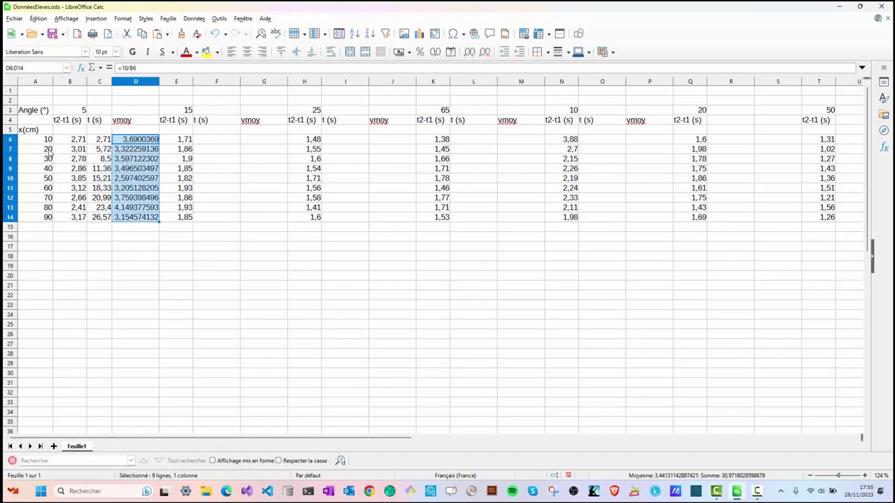
click(133, 153)
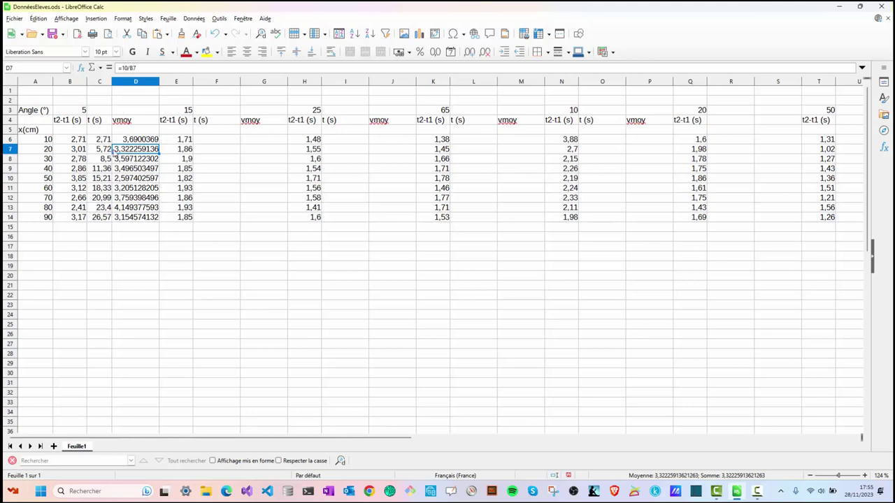
click(136, 168)
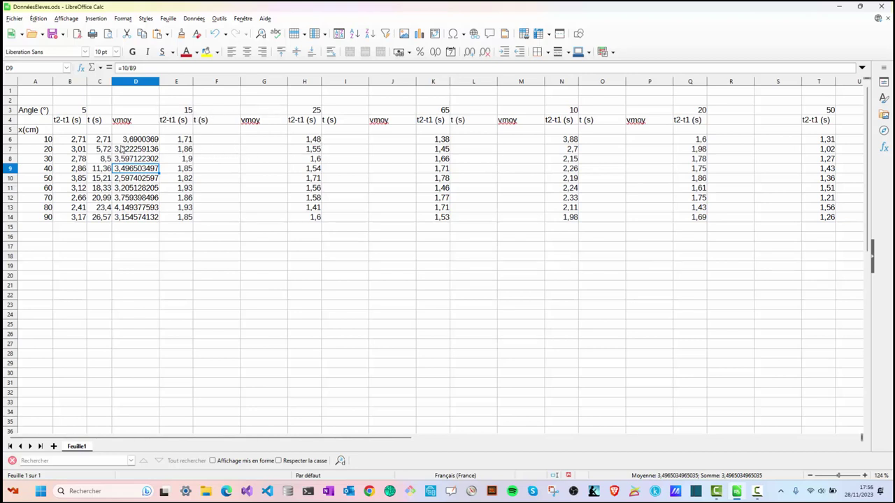
Step: Calculate the average of the 5° speeds in D16 with =MOYENNE(D6:D14)
click(130, 242)
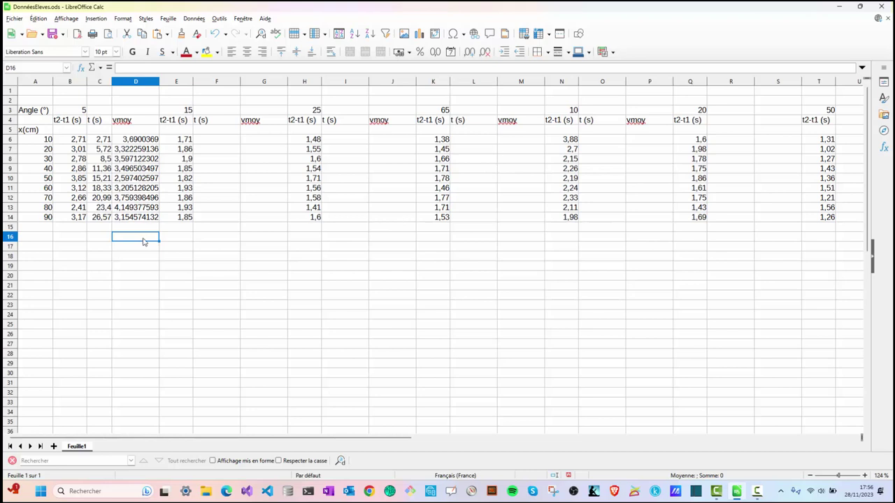
text(=)
text(moye)
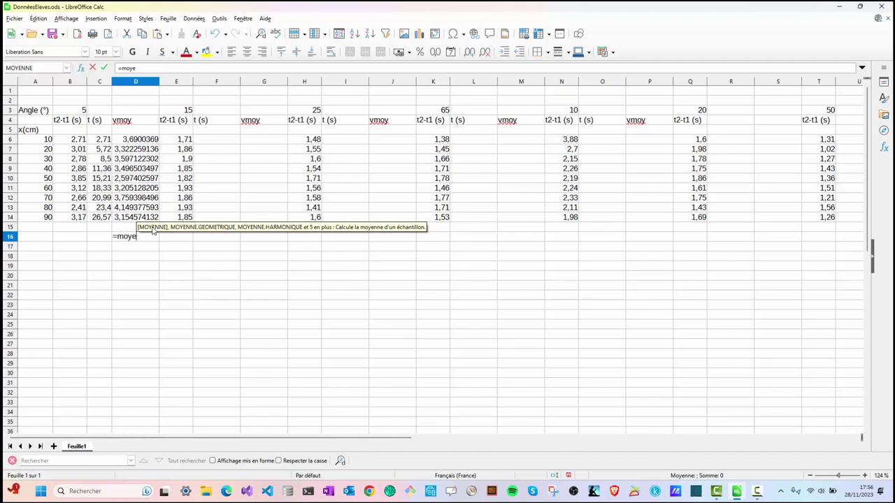
key(Return)
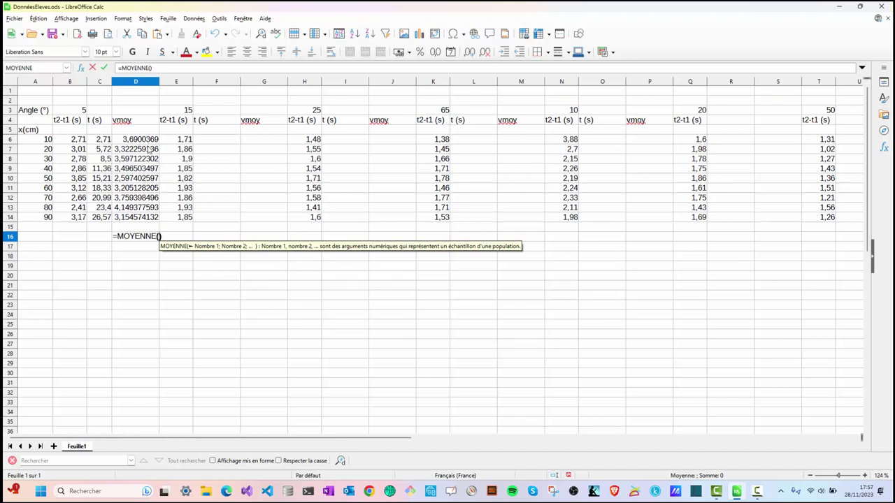
click(148, 140)
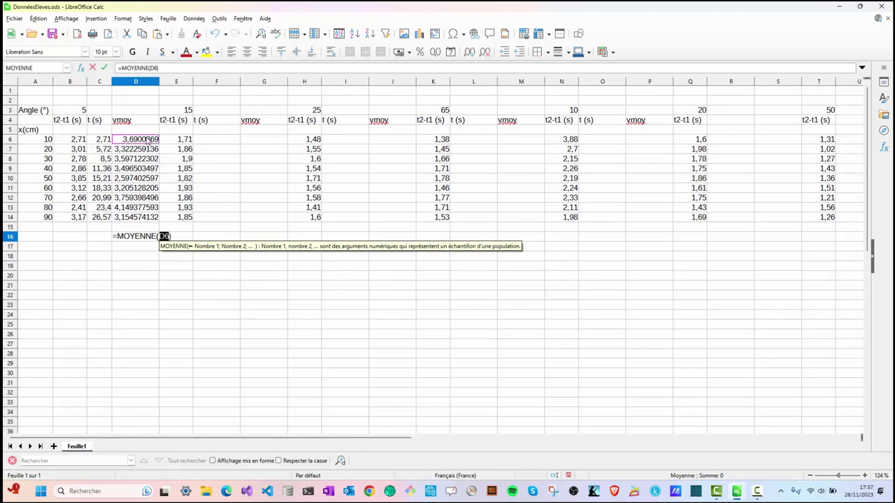
drag(148, 141, 144, 219)
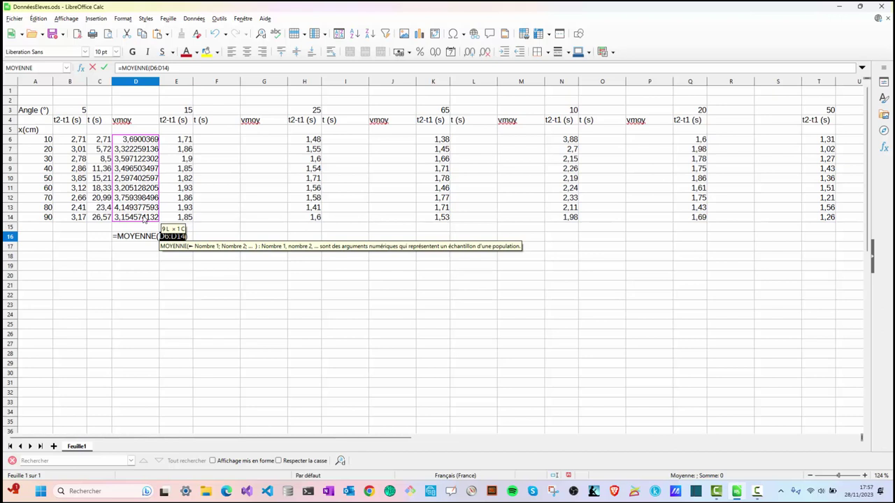
key(Return)
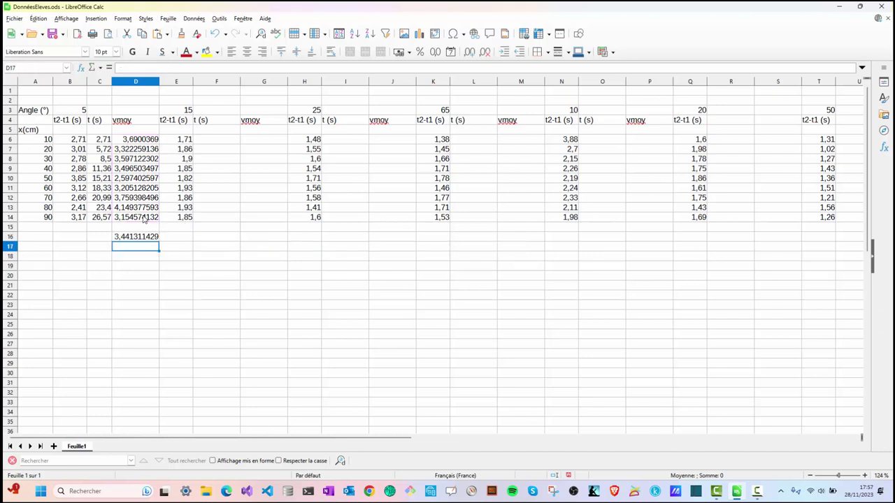
Step: Label A16 as "vmoy (cm/s)" and A17 as "ect (cm/s)"
click(32, 238)
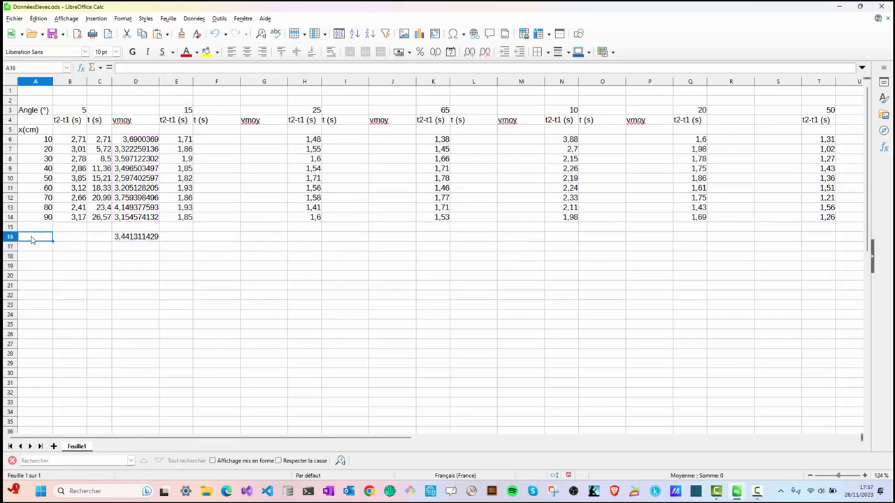
text(vmoy)
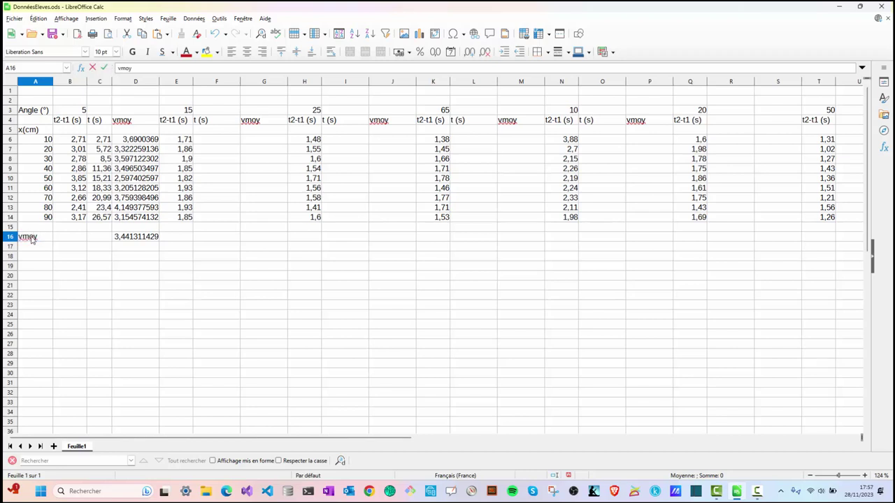
text( (cm/s))
key(Return)
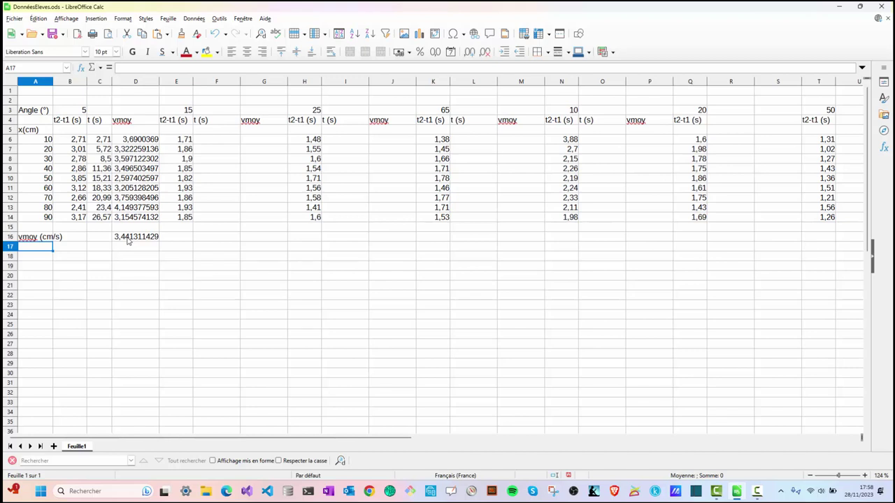
text(ect)
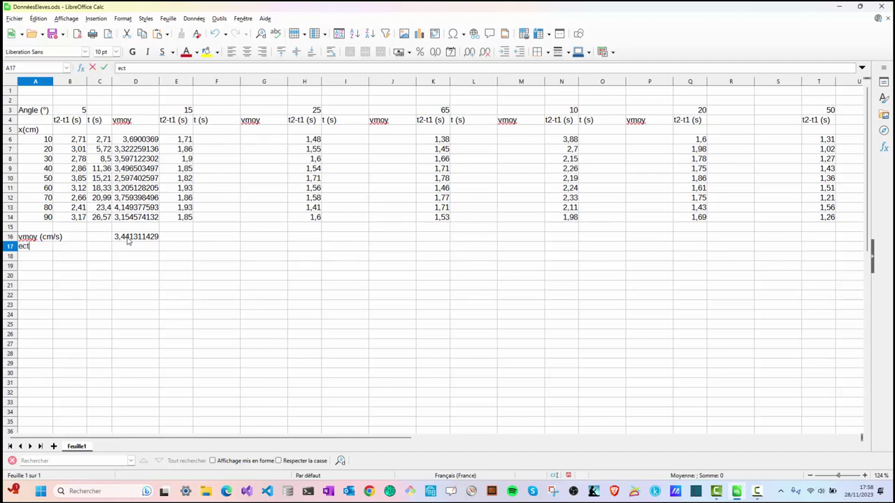
text( (cm/s))
key(Return)
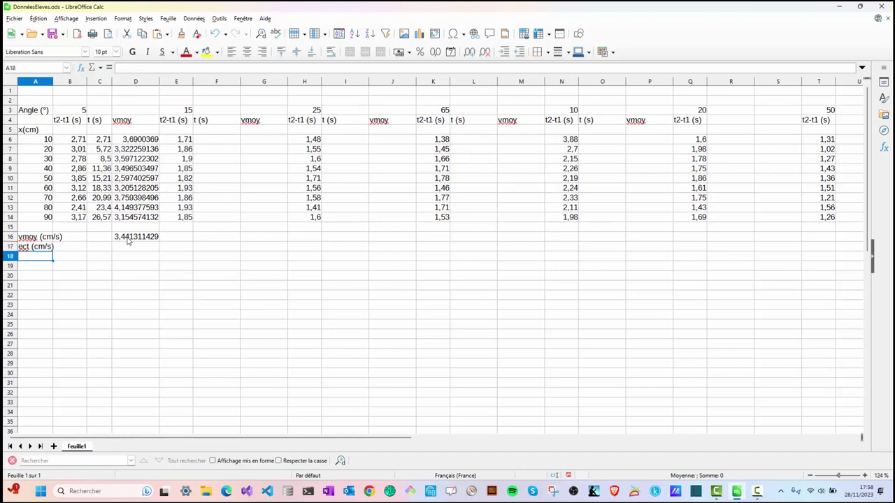
Step: Calculate the population standard deviation of the 5° speeds in D17 with =ECARTYPE.P(D6:D14)
click(129, 249)
text(=ecart)
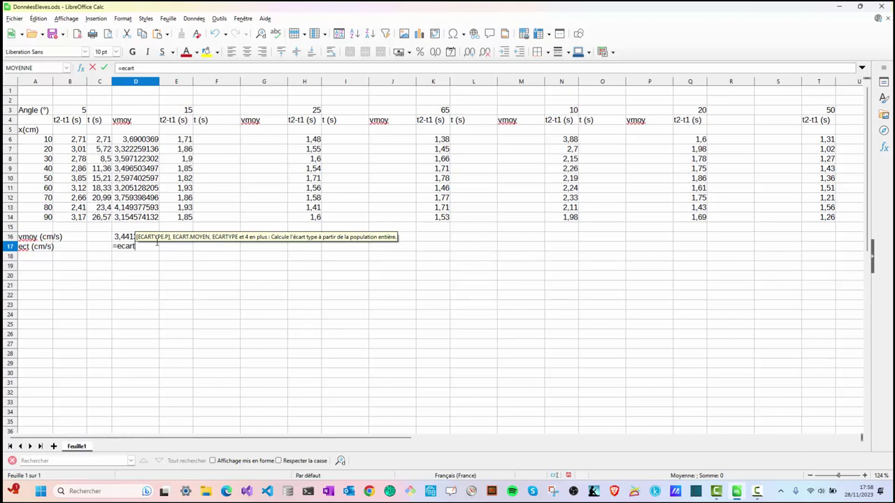
key(Return)
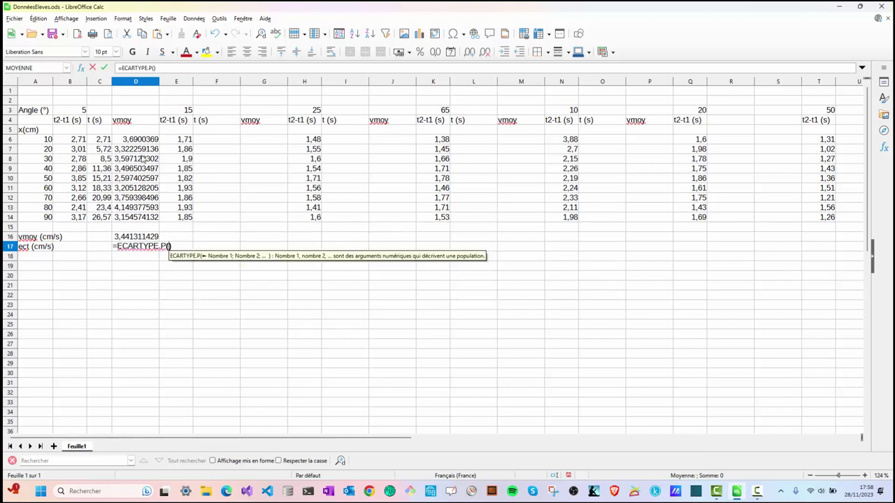
drag(142, 142, 137, 220)
click(136, 220)
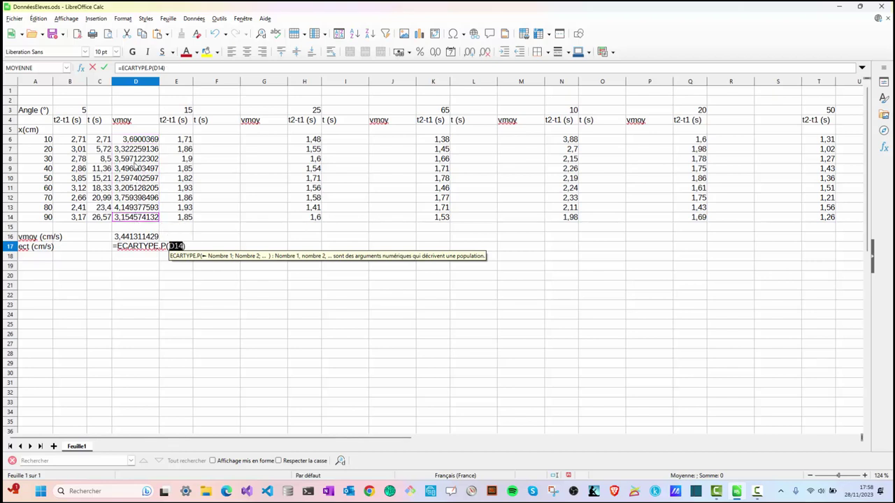
drag(138, 142, 136, 218)
click(137, 219)
drag(142, 142, 140, 220)
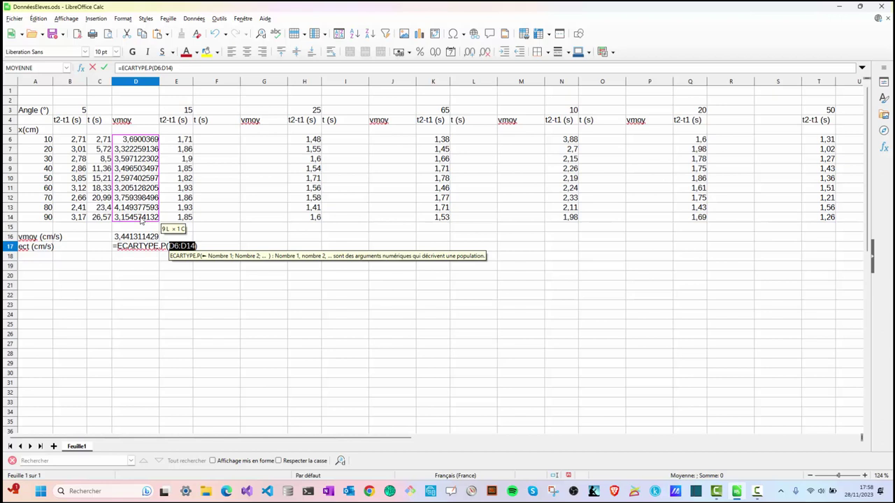
key(Return)
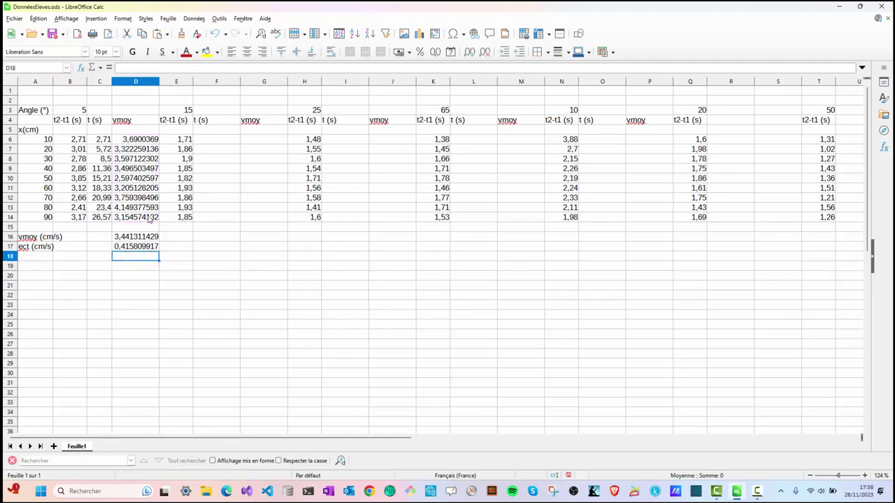
Step: Enter the label "inc" in A18 for the uncertainty row
click(28, 260)
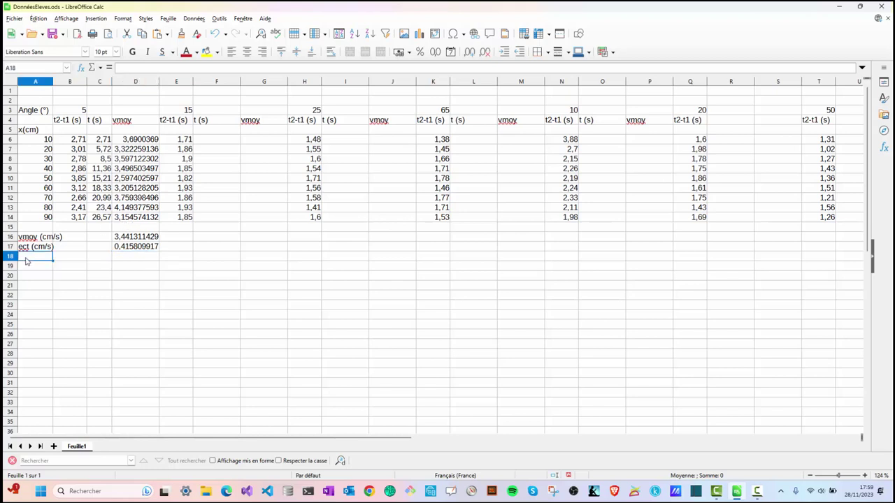
text(inc)
key(Tab)
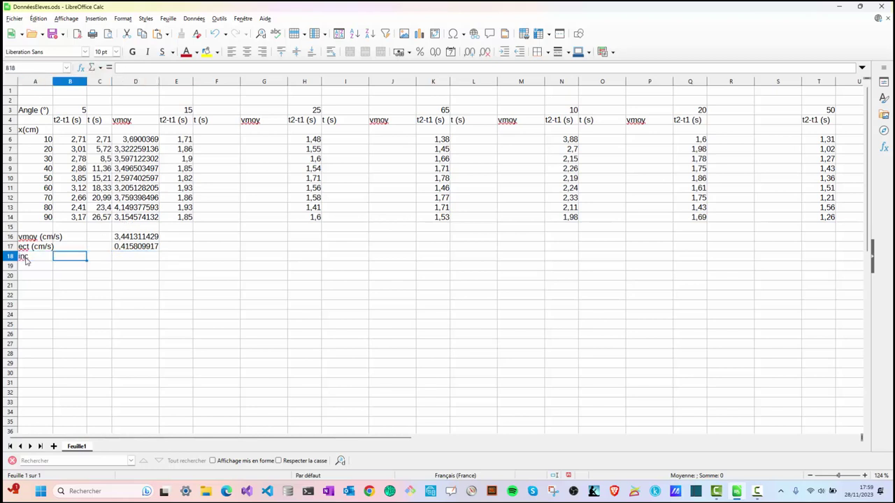
Step: Calculate the uncertainty in D18 with the formula =0,82*D17
key(Tab)
key(Tab)
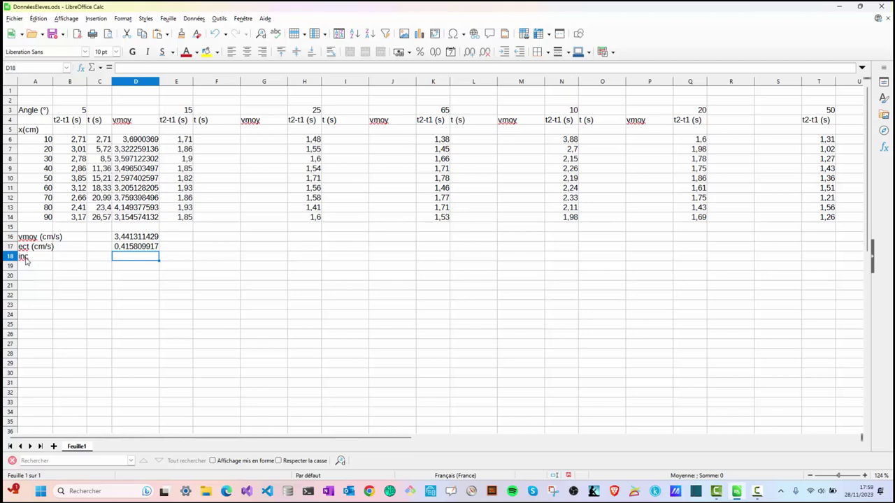
text(=0)
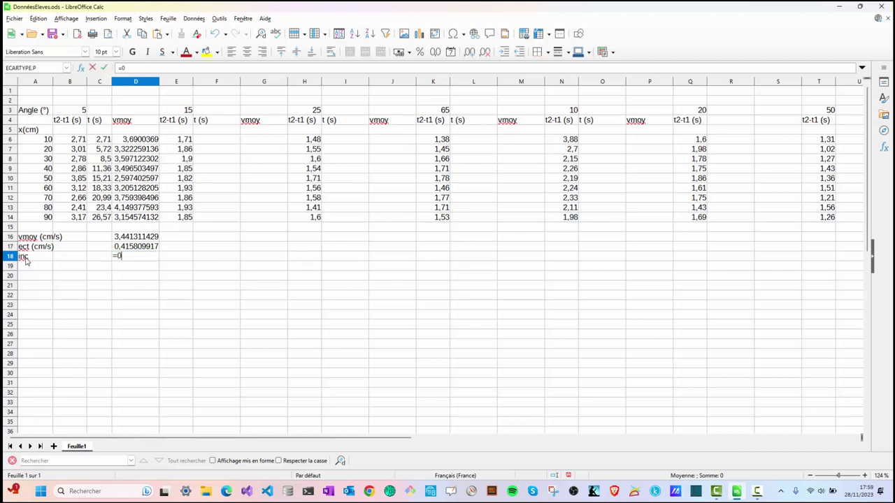
text(,82*)
click(128, 247)
key(Return)
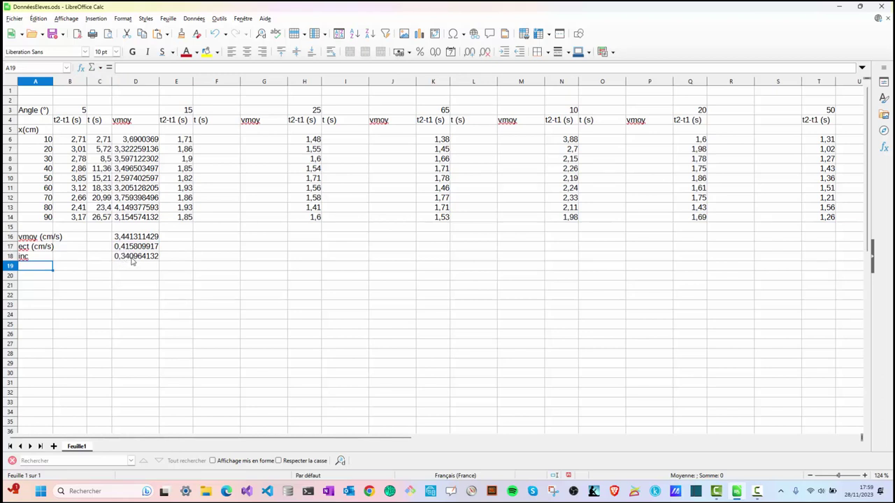
Step: Add the unit to the uncertainty label in A18 so that it reads "inc (cm/s)"
click(40, 258)
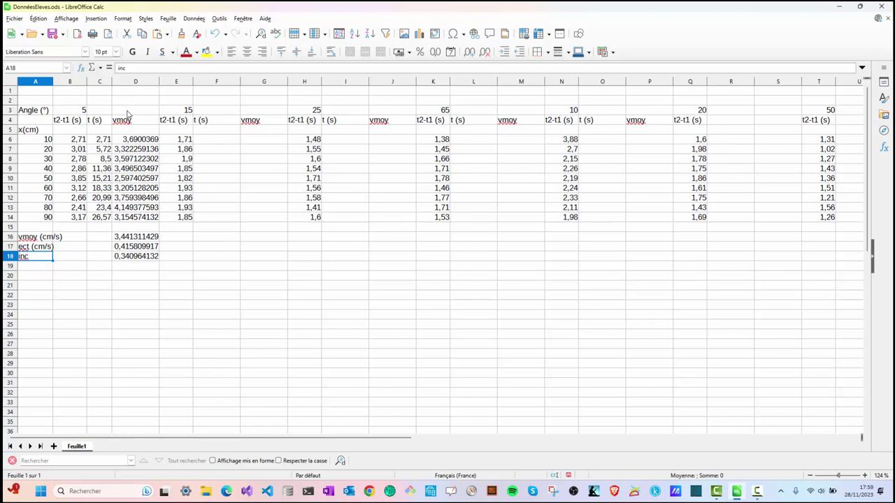
click(138, 68)
text((cm/s))
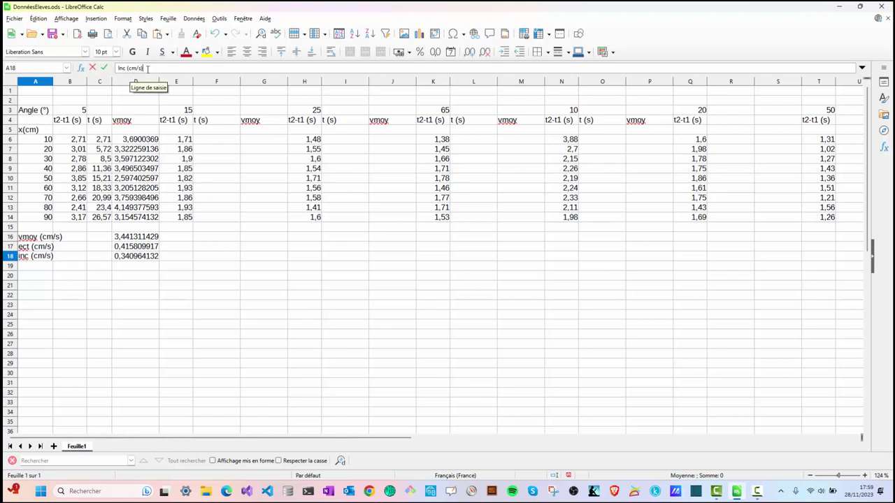
key(Return)
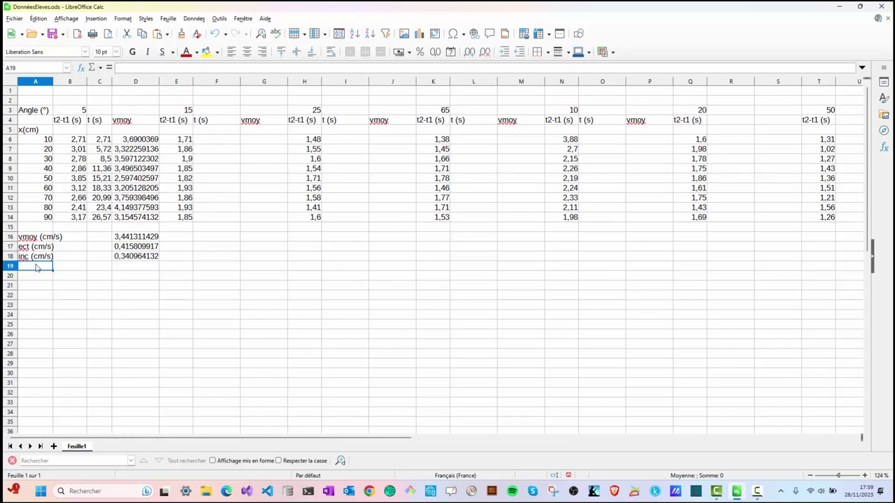
Step: Enter the label "inc. Rel. (%)" in A19 and fit the width of column A to its contents
text(inc)
key(BackSpace)
key(BackSpace)
text(. Rel.)
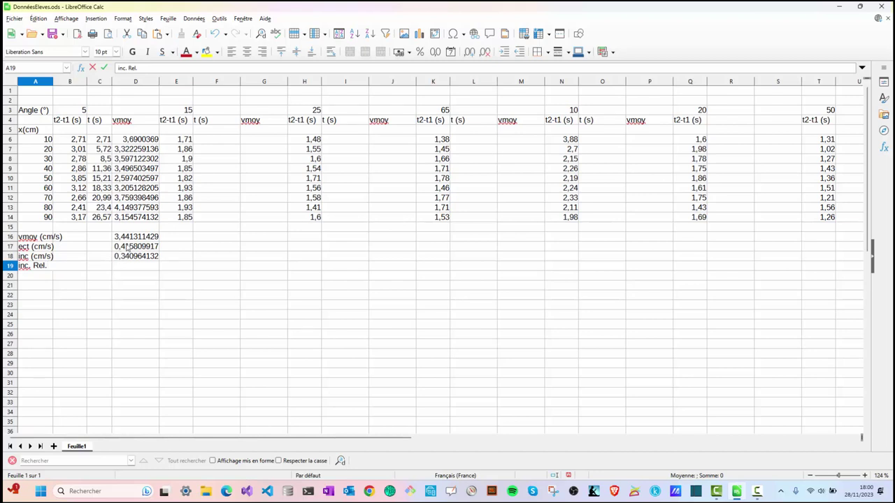
click(125, 268)
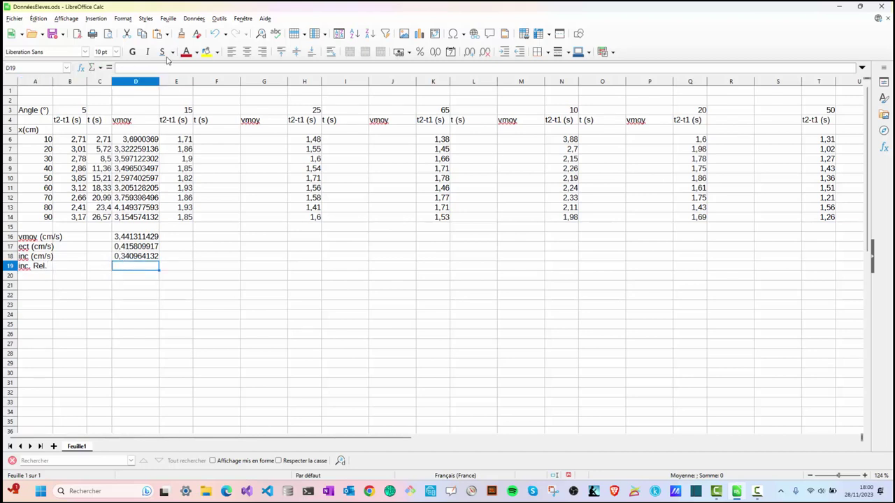
click(40, 268)
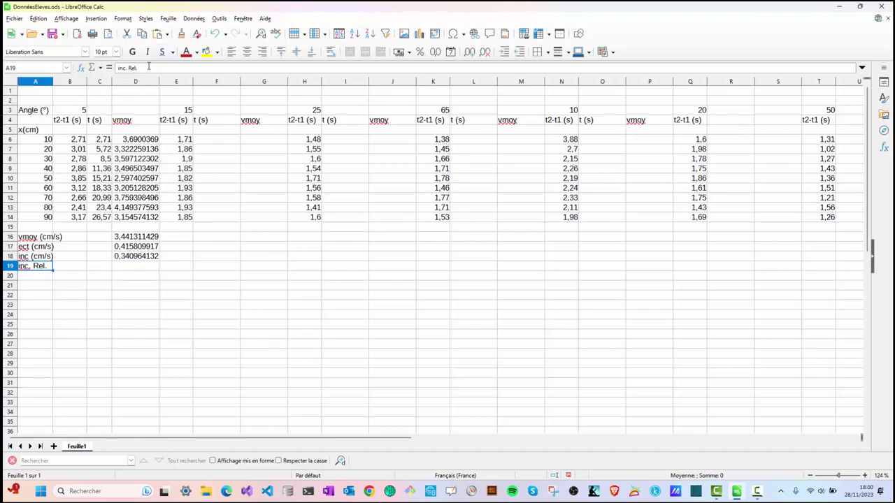
click(149, 67)
text((%))
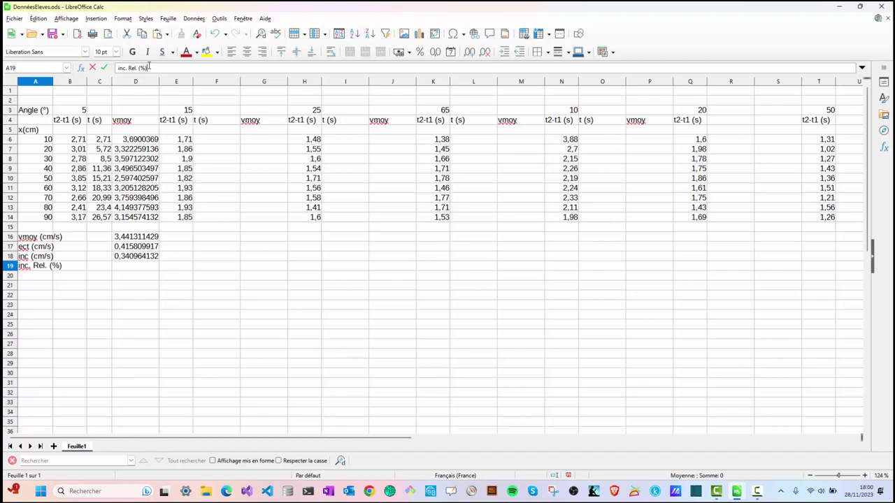
key(Return)
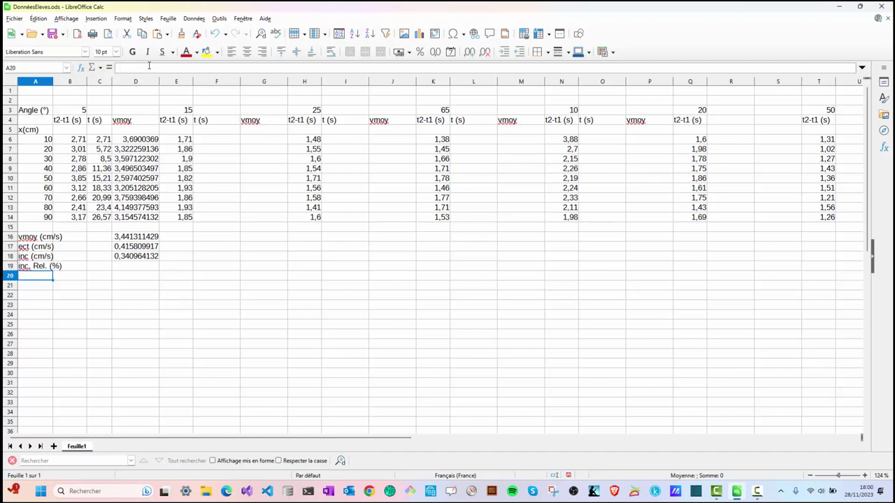
double_click(53, 81)
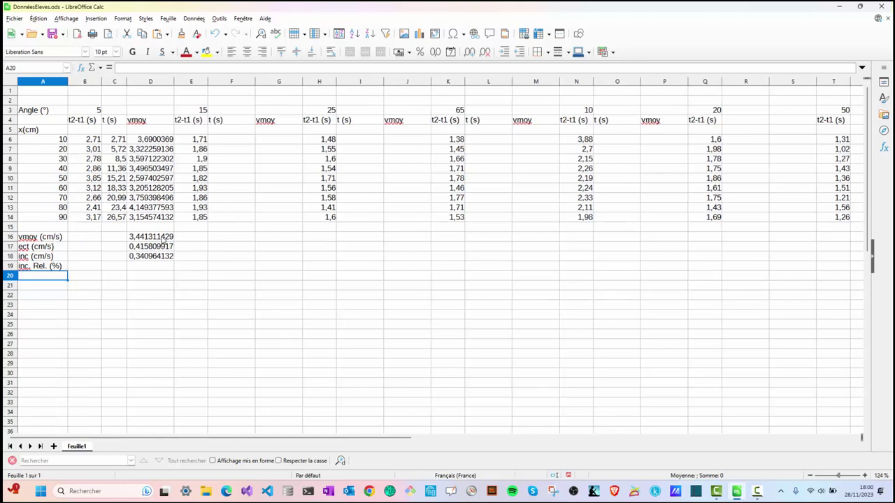
Step: Calculate the relative uncertainty in D19 with the formula =D18/D16*100 and narrow column D to shorten the displayed decimals
click(158, 268)
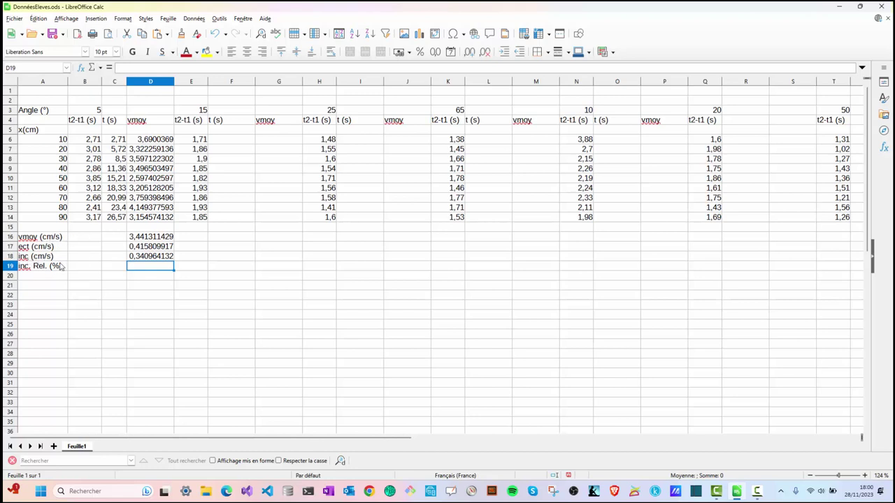
text(=)
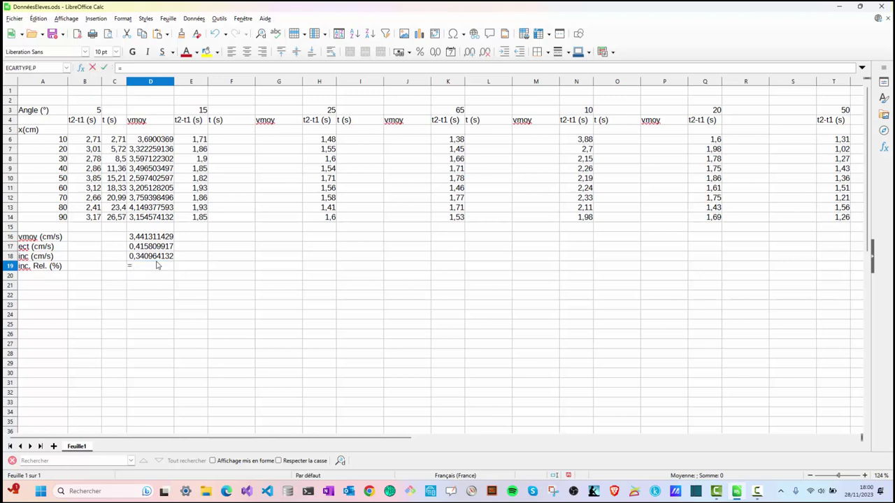
click(158, 260)
text(/)
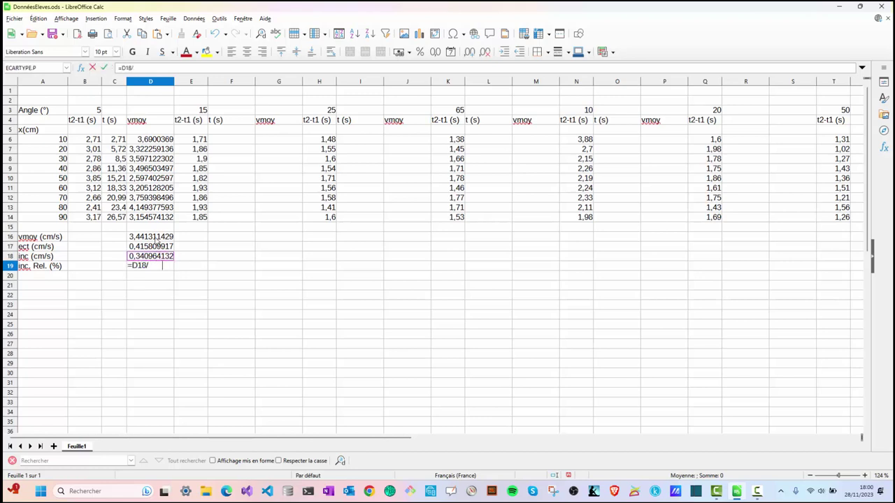
click(157, 240)
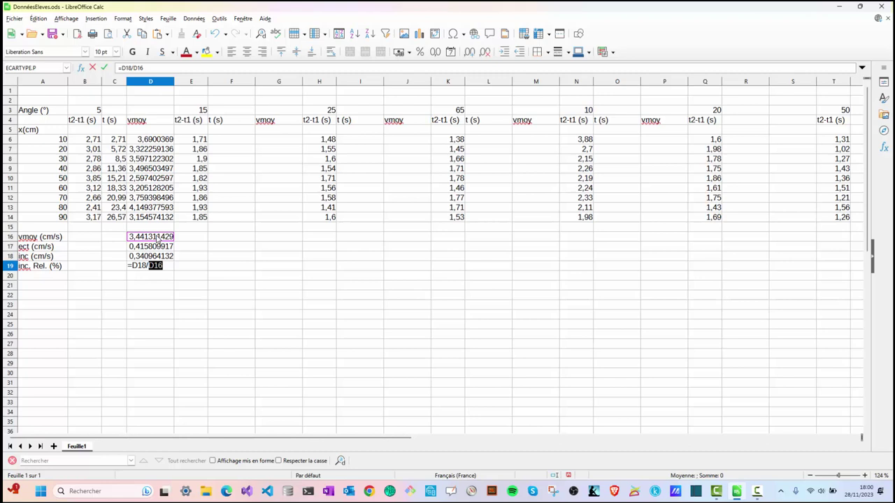
text(*100)
key(Return)
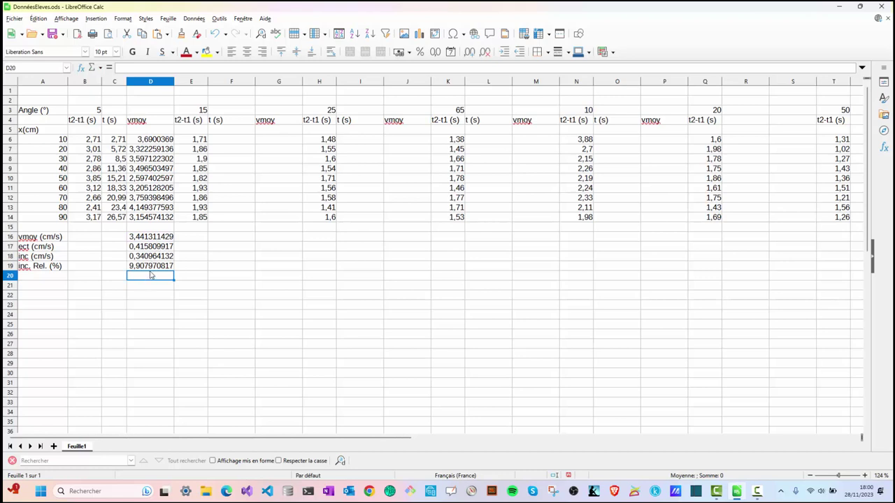
drag(173, 82, 154, 82)
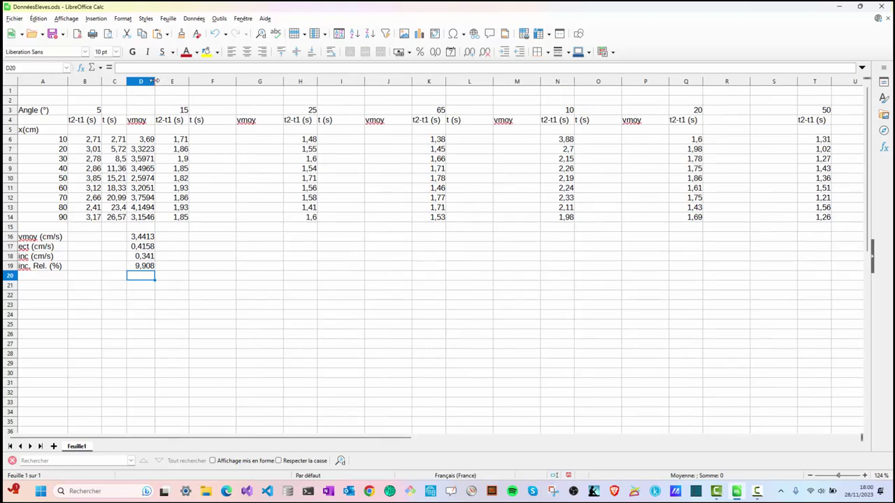
drag(155, 82, 151, 82)
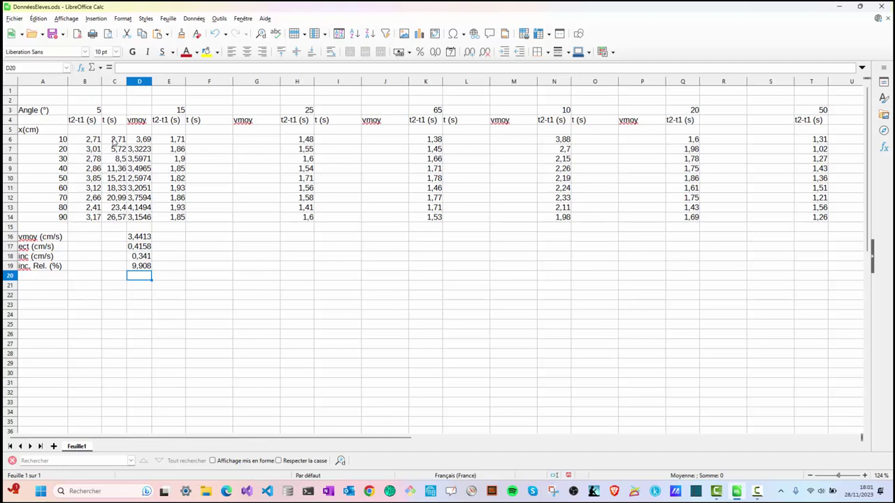
Step: Check the time formulas in C6 and C7, and copy the 5° calculation block C6:D19 to F6 for the 15° data
click(115, 142)
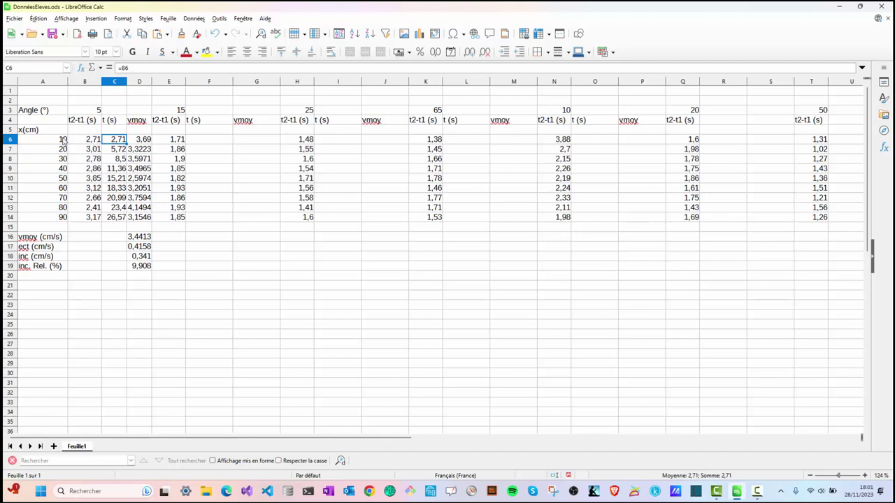
click(118, 151)
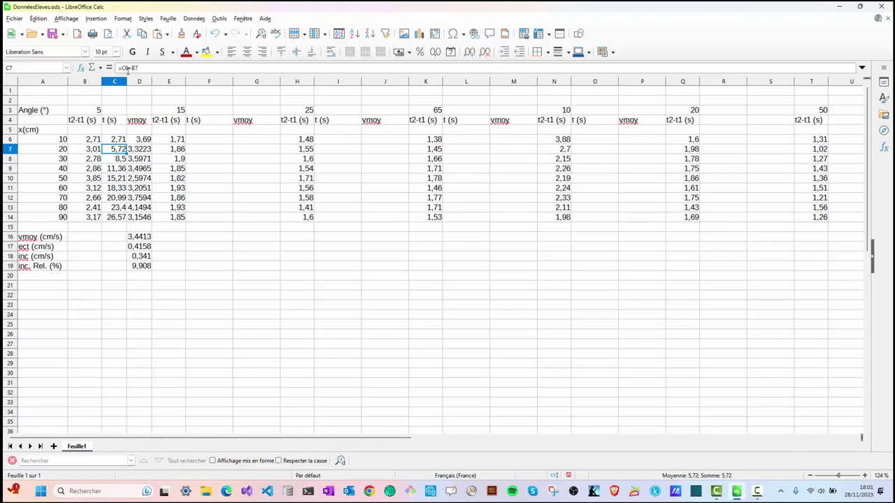
click(121, 139)
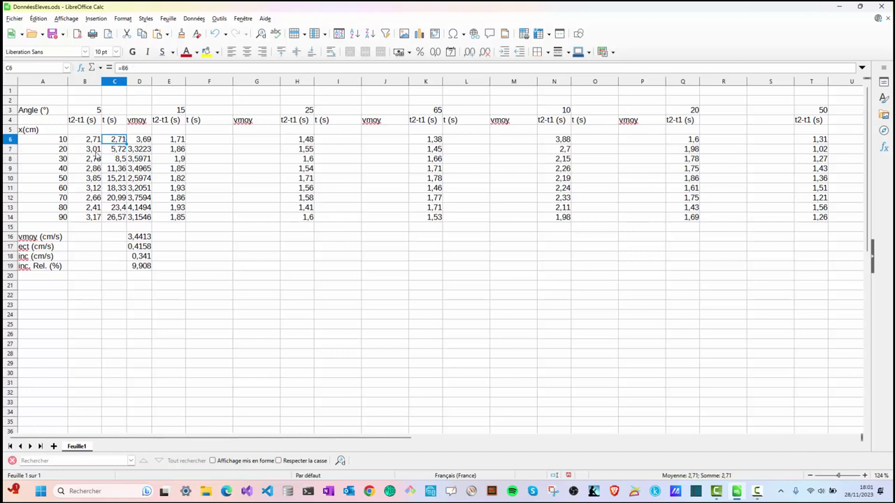
drag(116, 143, 148, 269)
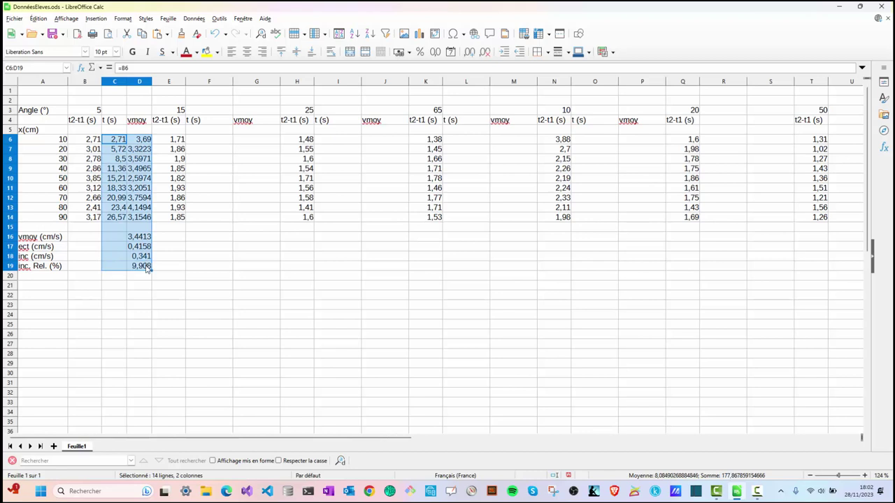
key(ctrl+c)
click(209, 140)
key(ctrl+v)
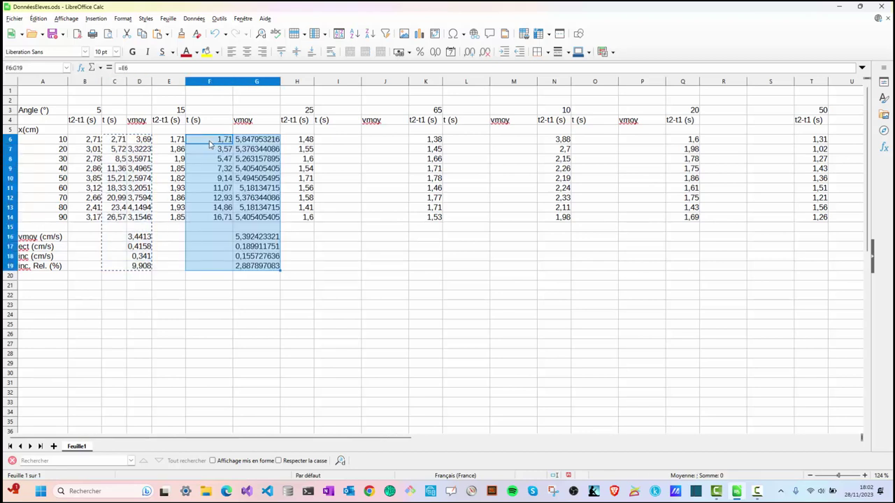
Step: Paste the copied calculation block at I6, L6 and O6 for the 25°, 65° and 10° data
click(344, 141)
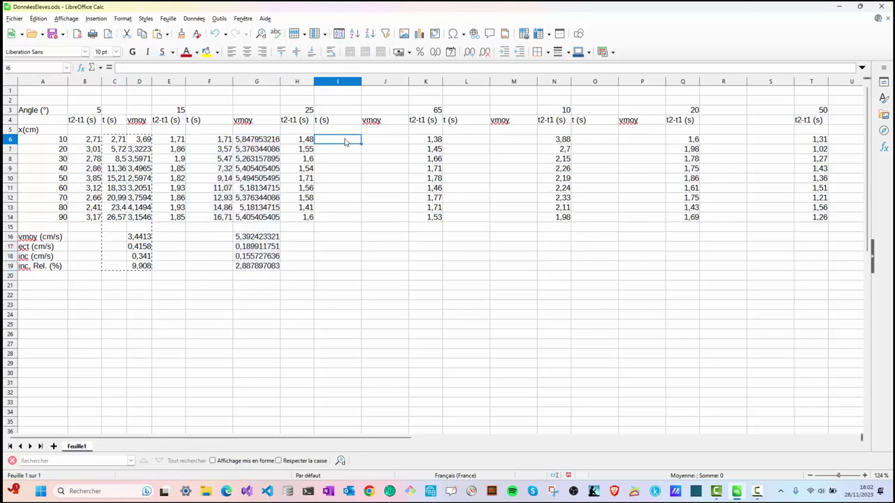
key(ctrl+v)
click(472, 141)
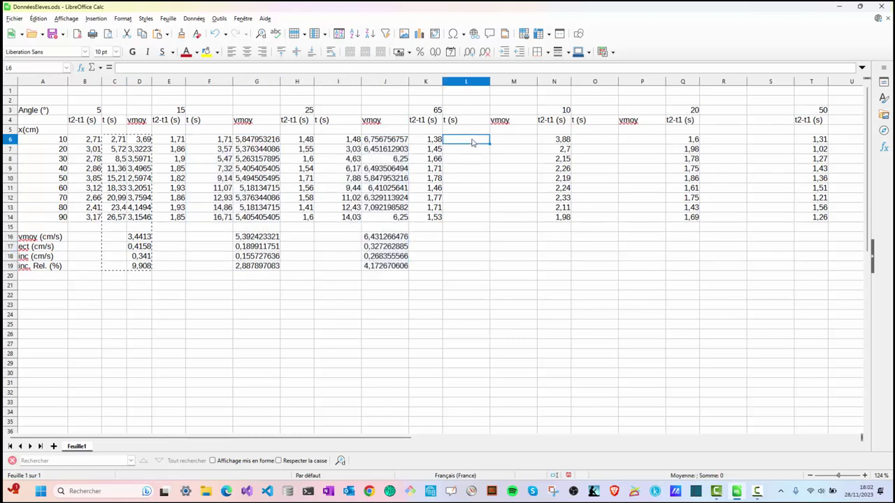
key(ctrl+v)
click(601, 141)
key(ctrl+v)
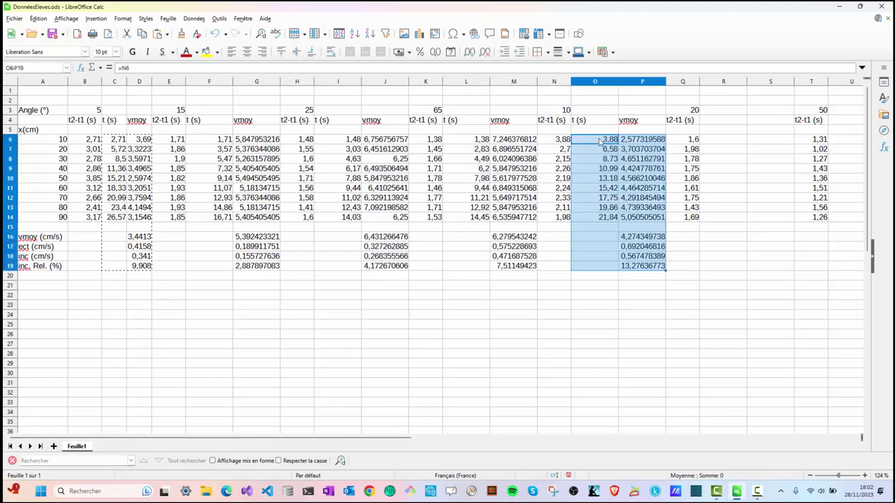
Step: Paste the copied calculation block at R6 and U6 for the 20° and 50° data
click(720, 141)
key(ctrl+v)
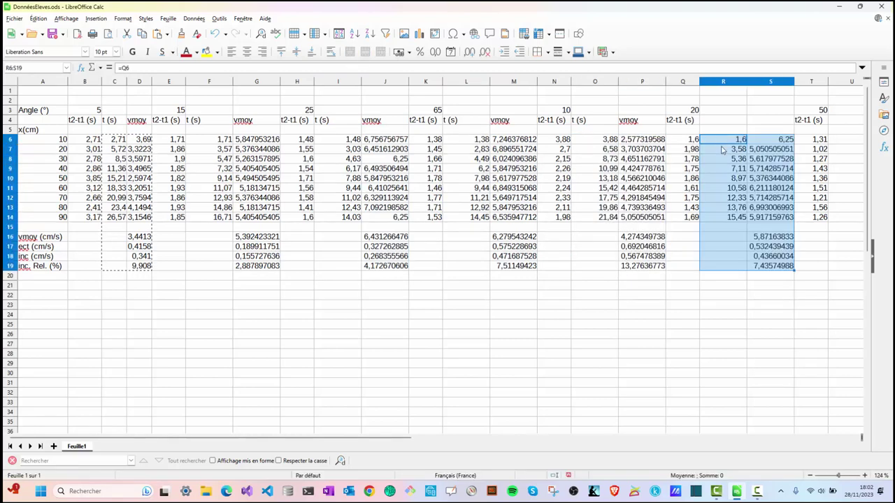
drag(407, 439, 421, 439)
click(800, 141)
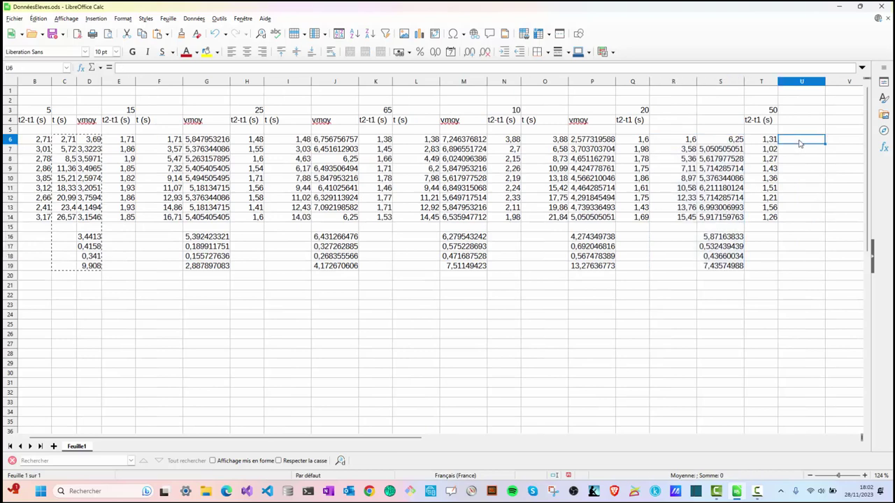
key(ctrl+v)
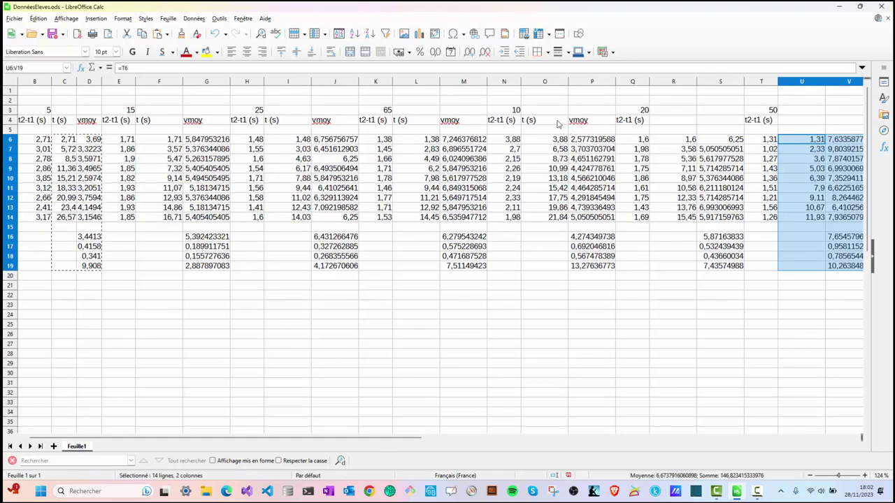
Step: Copy the headers "t (s)" and "vmoy" from O4:P4 to R4 and U4 for the 20° and 50° data
click(531, 120)
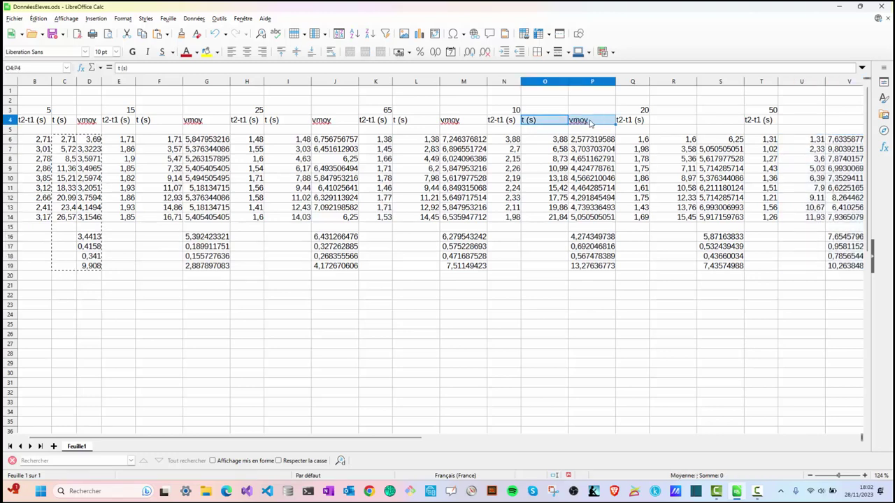
click(545, 139)
drag(528, 123, 599, 121)
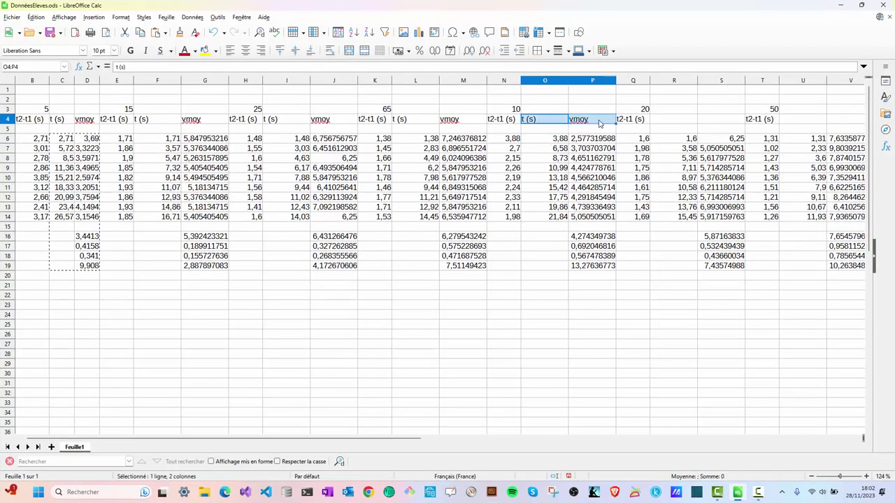
key(ctrl+c)
click(657, 120)
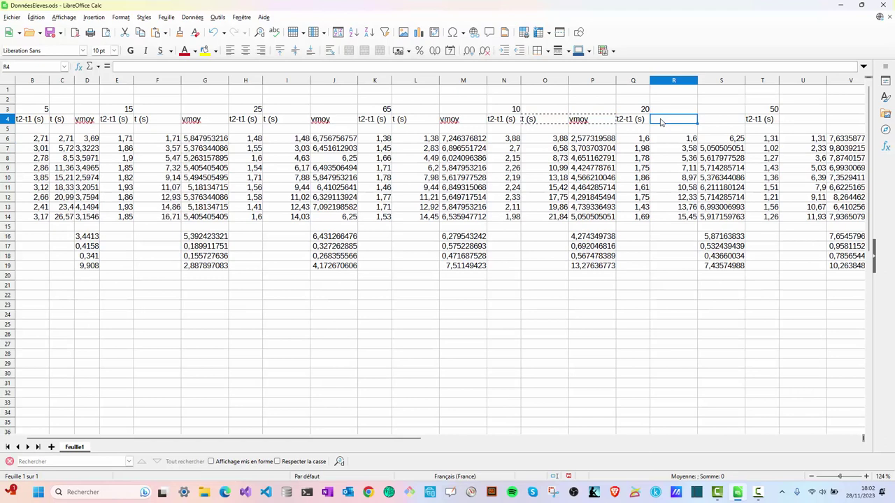
key(ctrl+v)
click(804, 119)
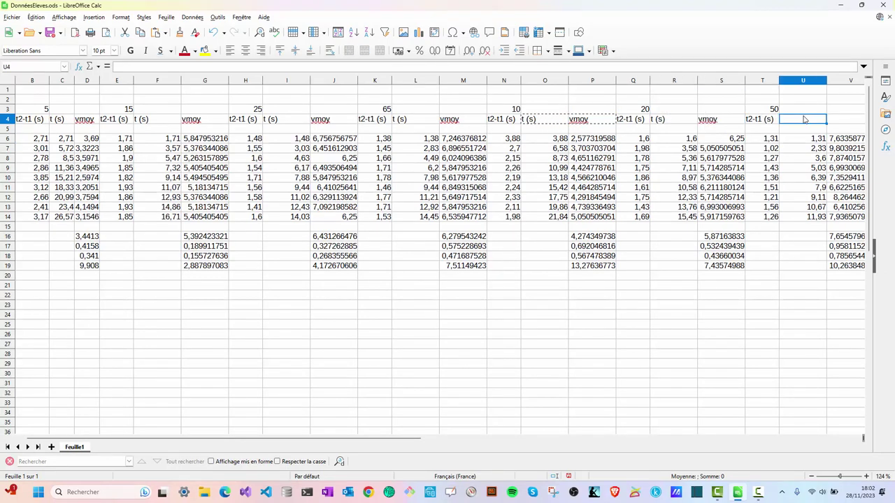
key(ctrl+v)
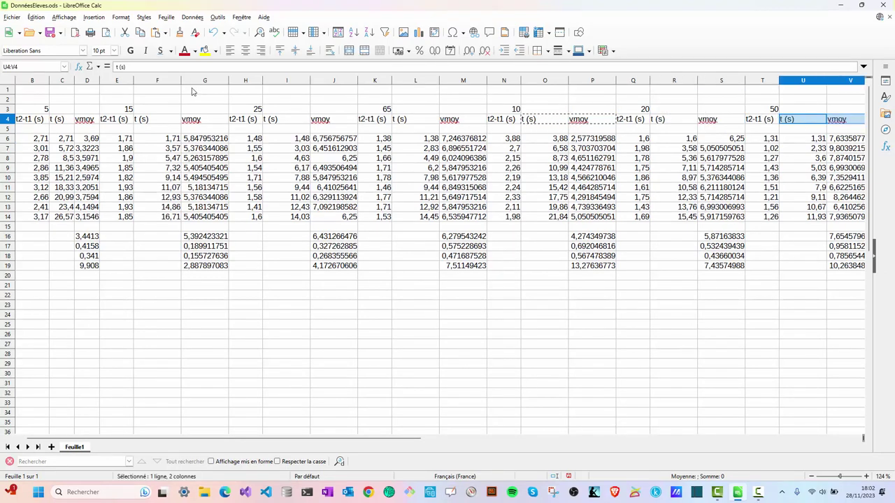
Step: Narrow the vmoy columns G, J, M, P, S and V so that their values display only three or four decimals
drag(228, 83, 212, 82)
drag(341, 82, 318, 83)
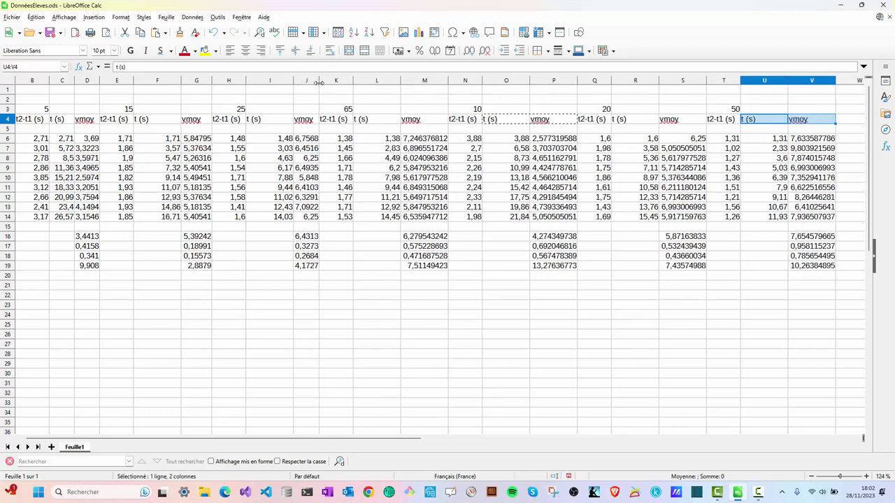
double_click(212, 81)
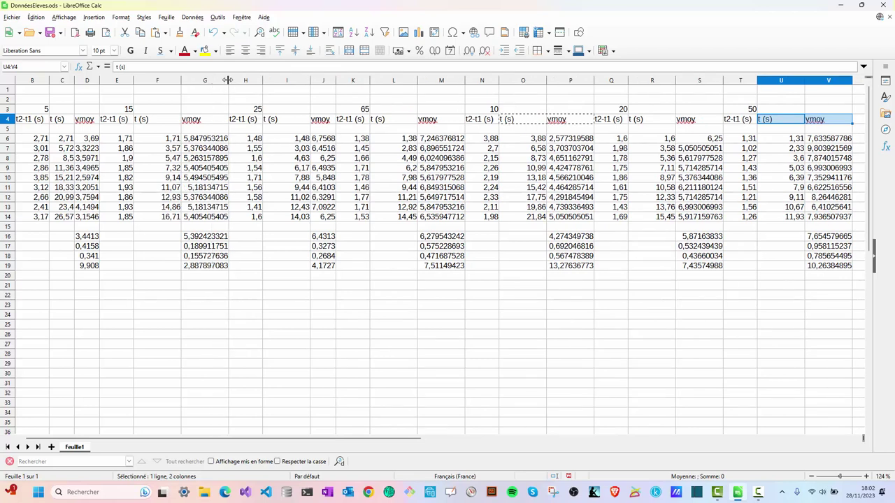
drag(220, 81, 205, 82)
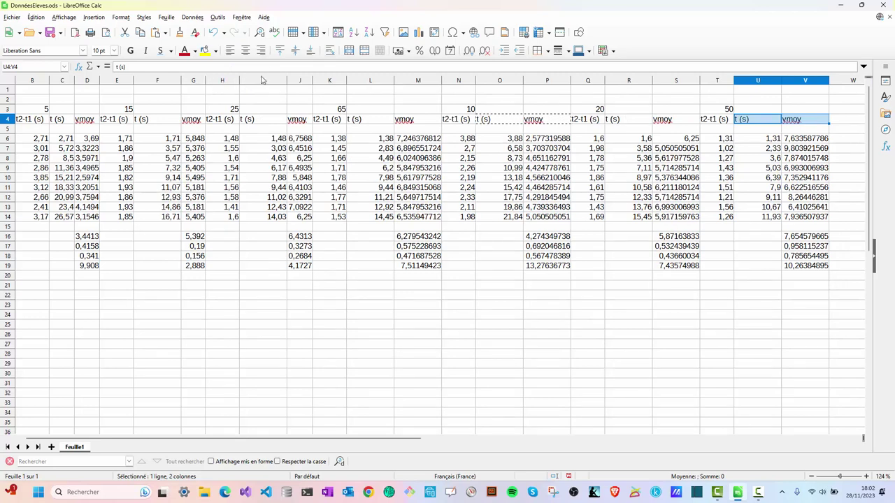
drag(441, 81, 417, 81)
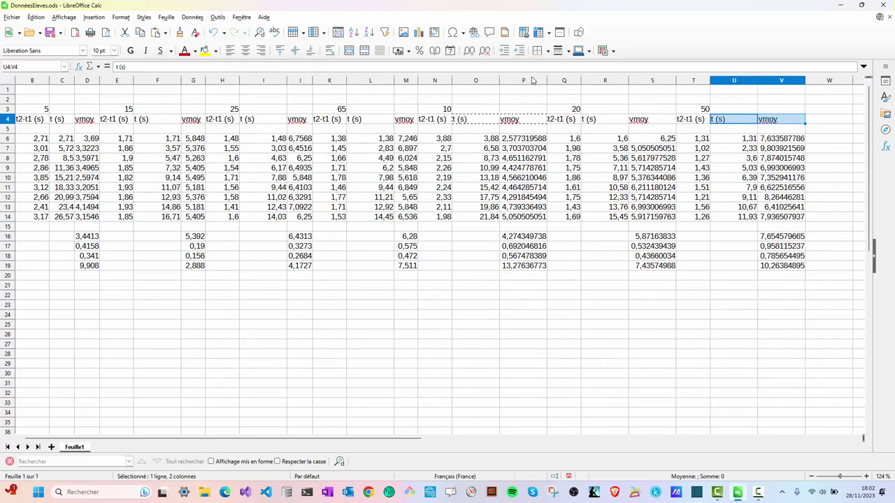
drag(546, 81, 526, 81)
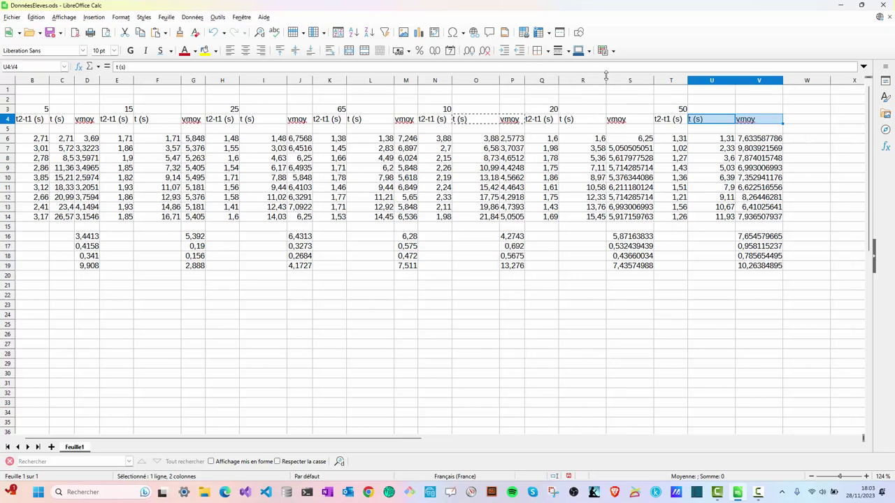
drag(653, 81, 629, 81)
drag(757, 81, 731, 81)
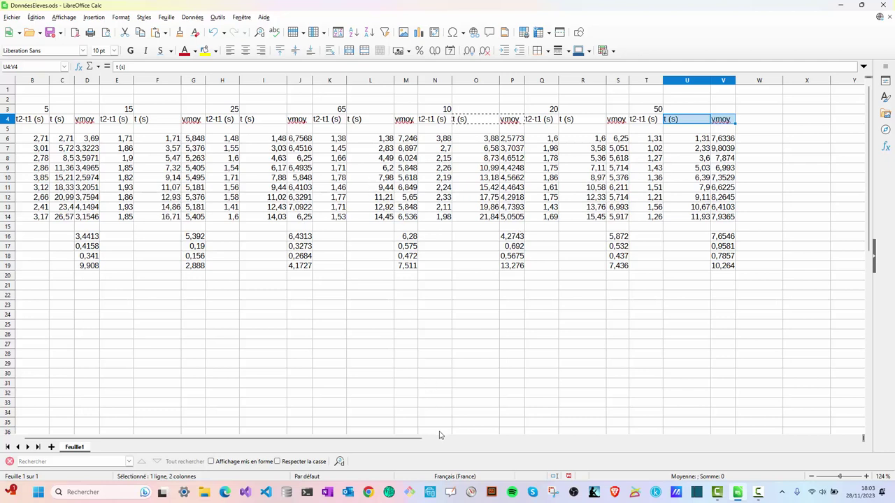
scroll(393, 443, left, 1)
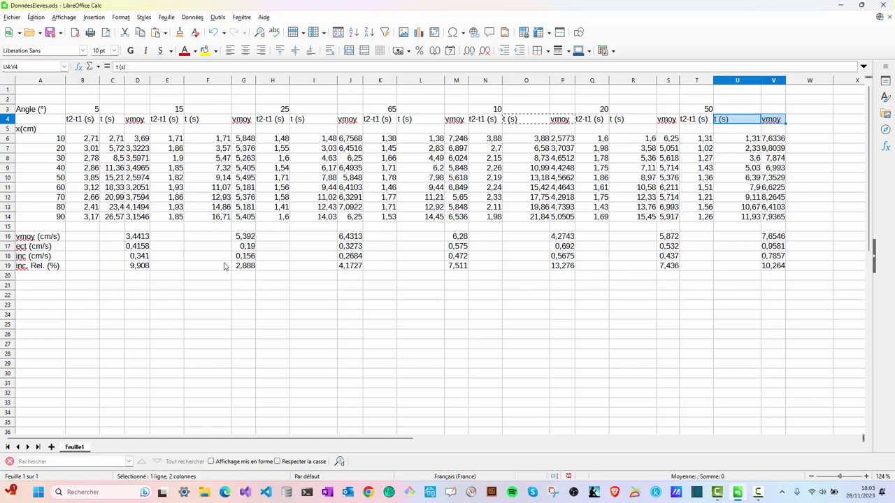
click(248, 269)
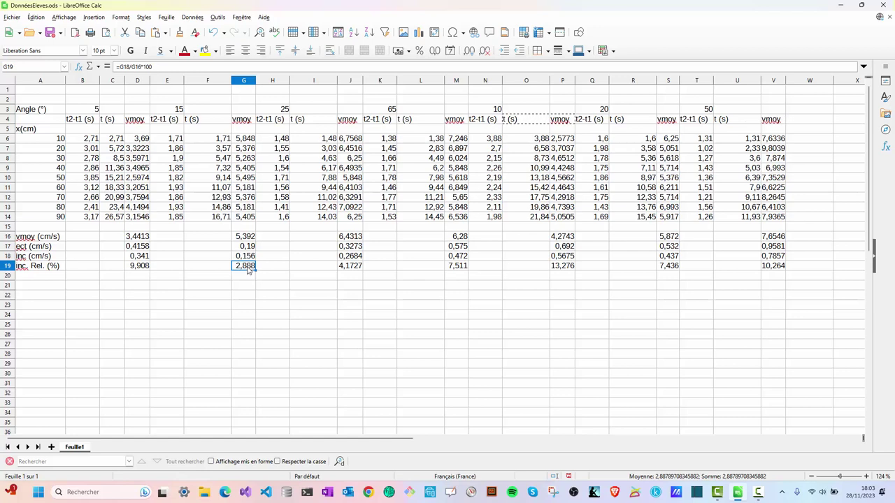
click(347, 268)
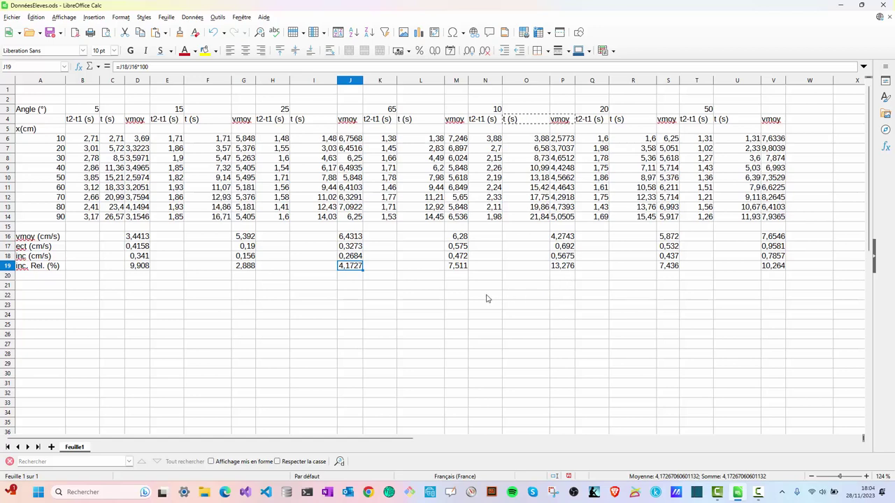
Step: Insert an empty XY (dispersion) chart with points only, reduced in size and placed below the results of columns M to S
click(457, 295)
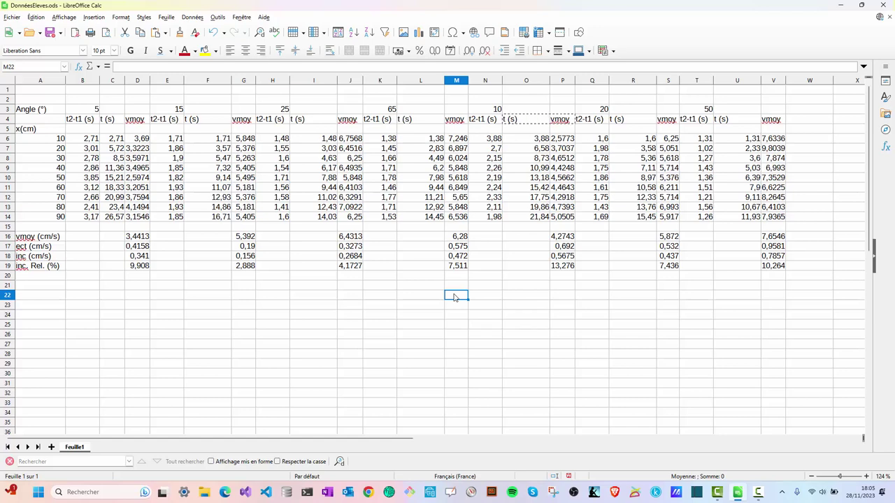
click(418, 34)
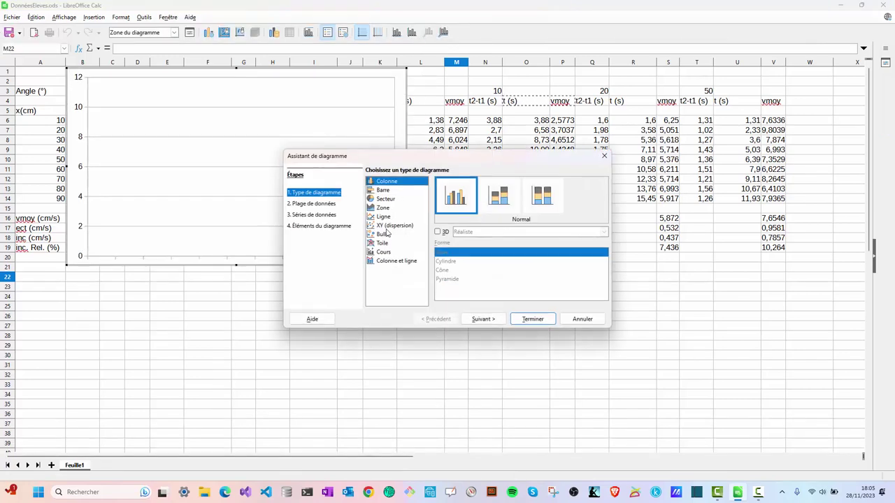
click(378, 227)
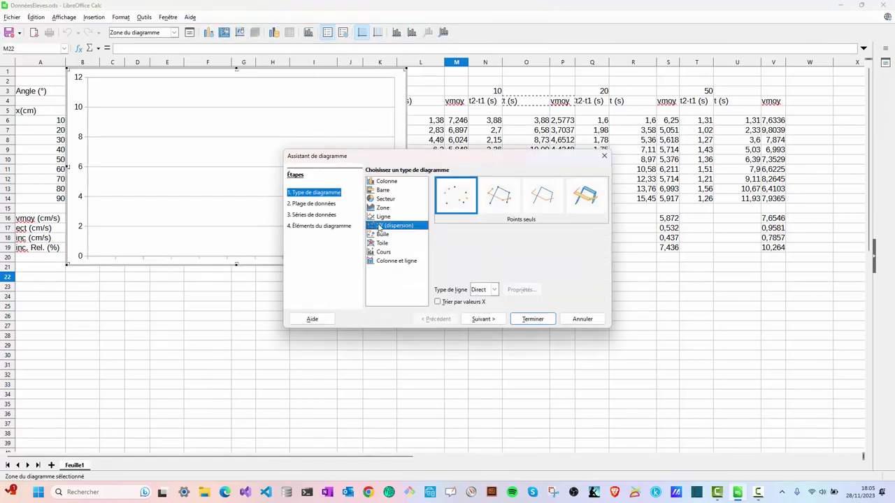
click(535, 320)
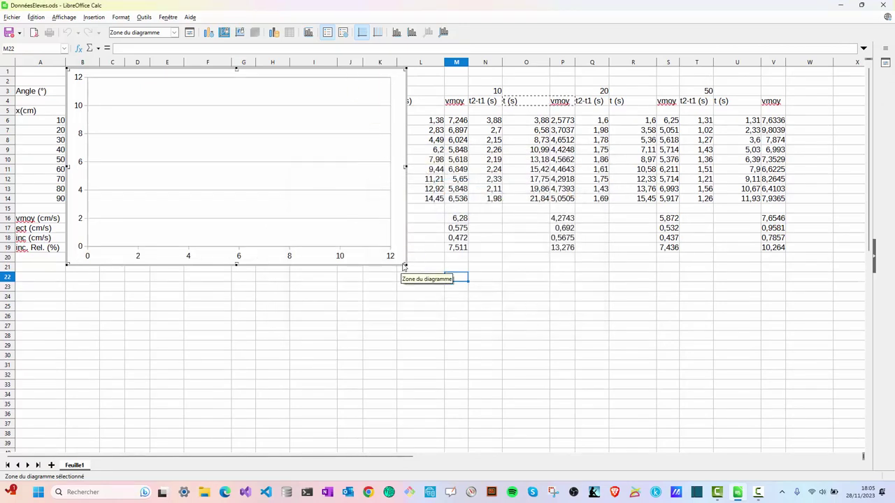
drag(406, 264, 329, 192)
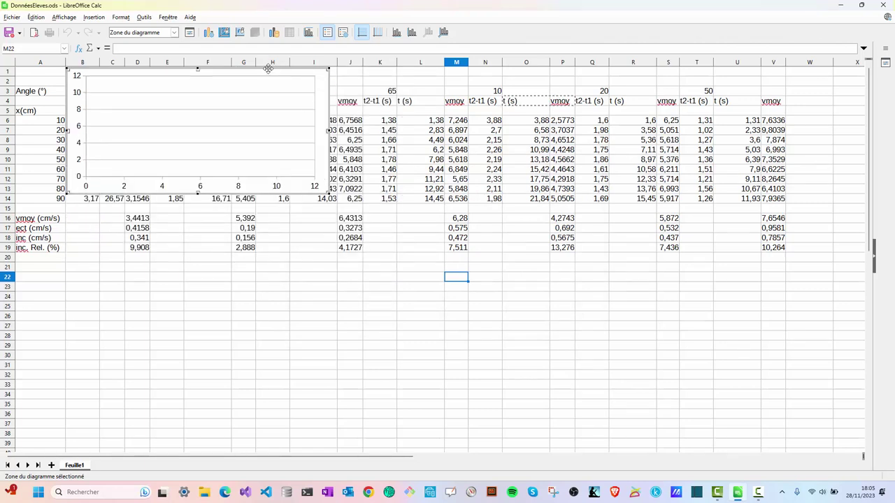
drag(266, 68, 635, 266)
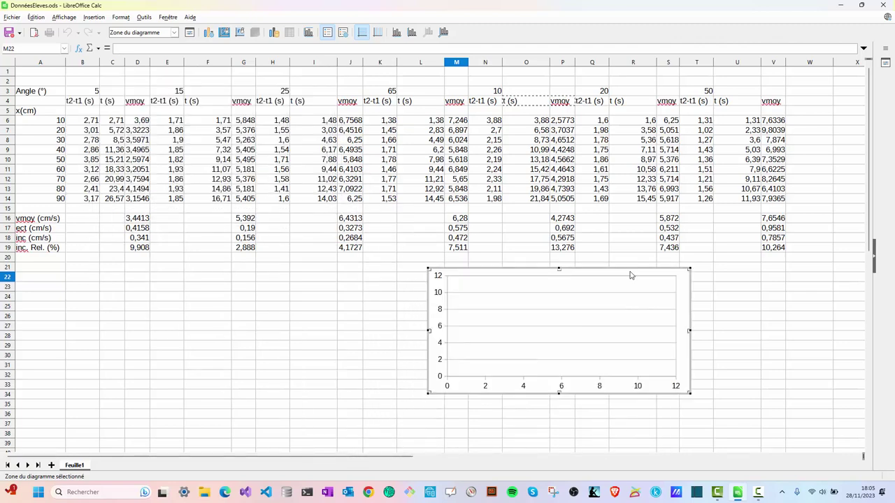
Step: Add a new data series to the empty chart's data ranges and select it
right_click(537, 321)
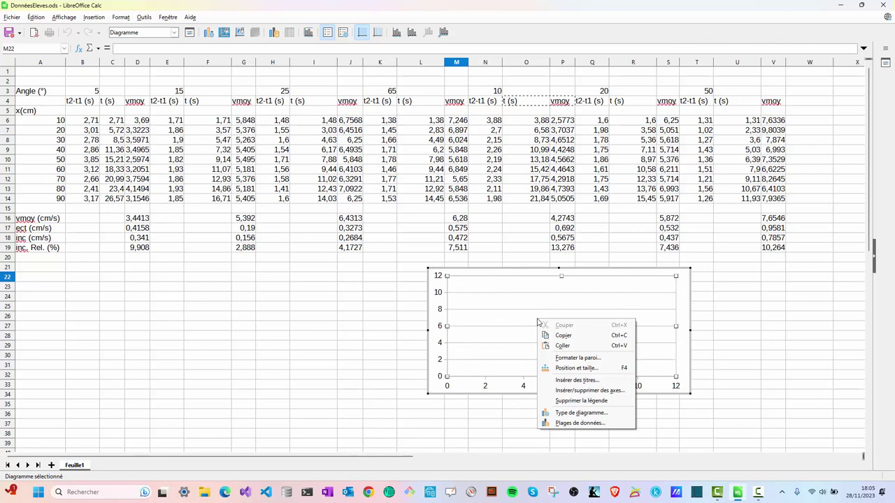
click(588, 423)
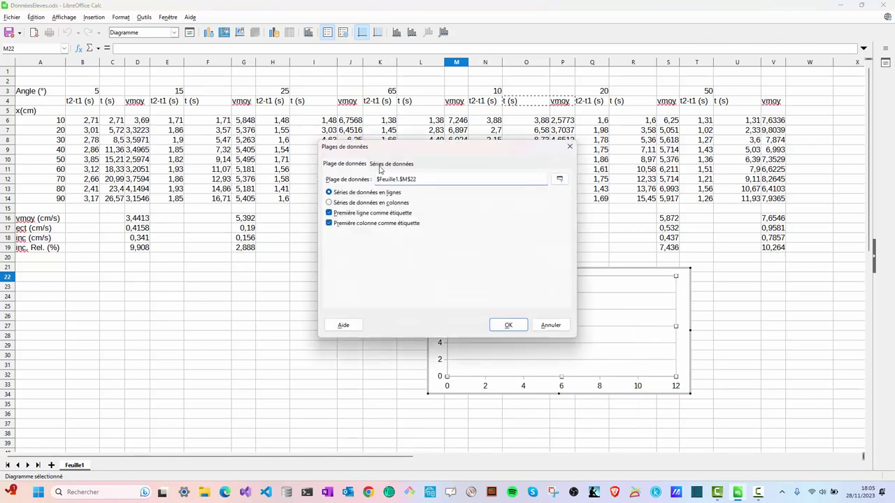
click(390, 164)
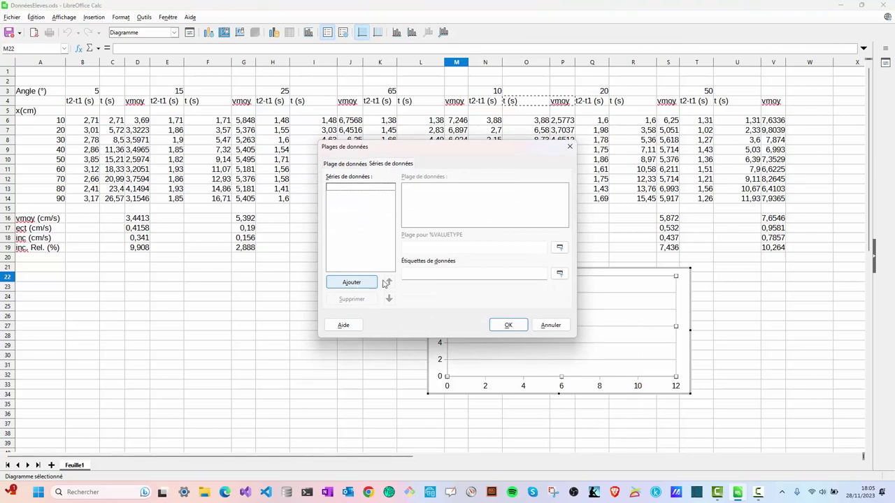
click(348, 165)
click(400, 164)
click(357, 165)
click(392, 165)
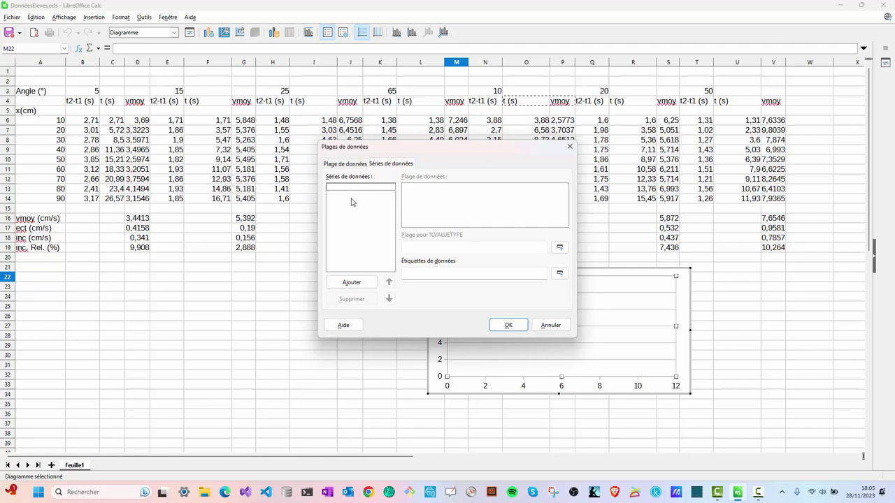
click(352, 283)
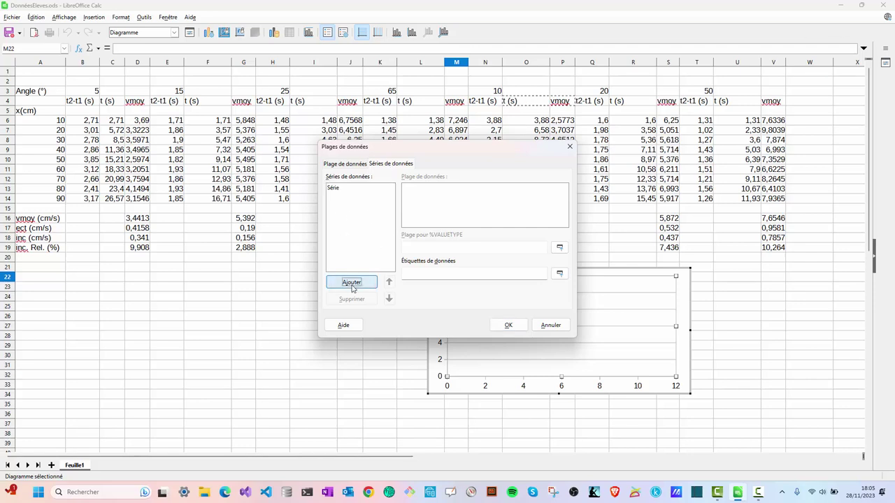
click(333, 189)
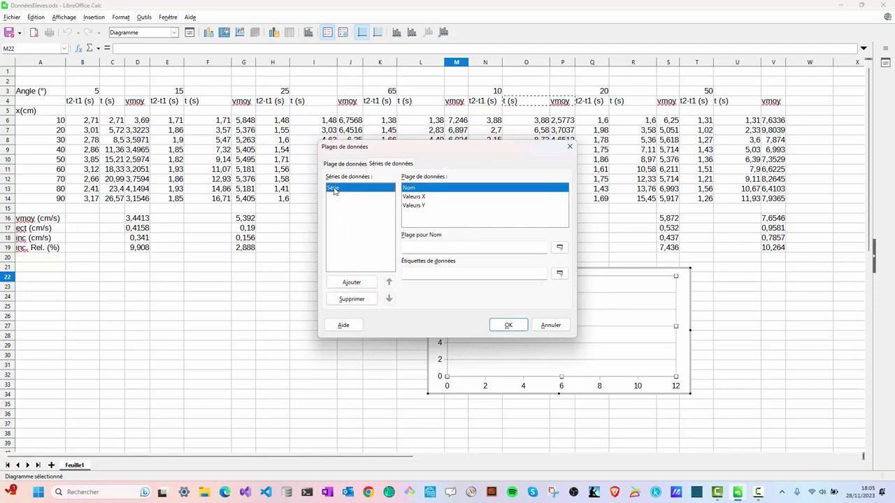
Step: Set the series' X values to the 10° times in O6:O14 and its Y values to the positions in A6:A14
click(424, 199)
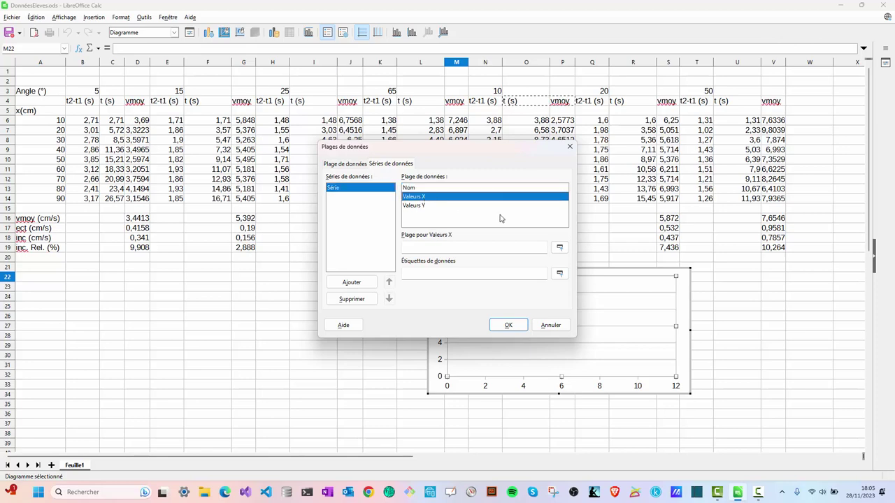
click(559, 247)
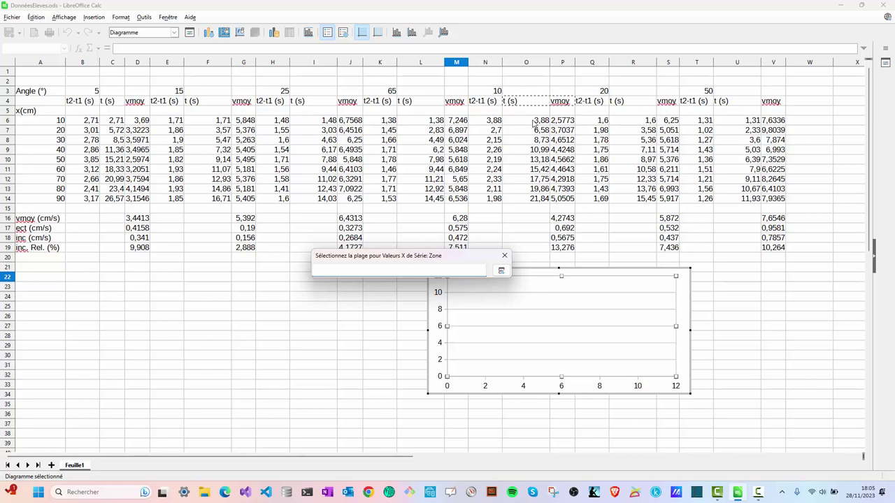
drag(534, 121, 530, 198)
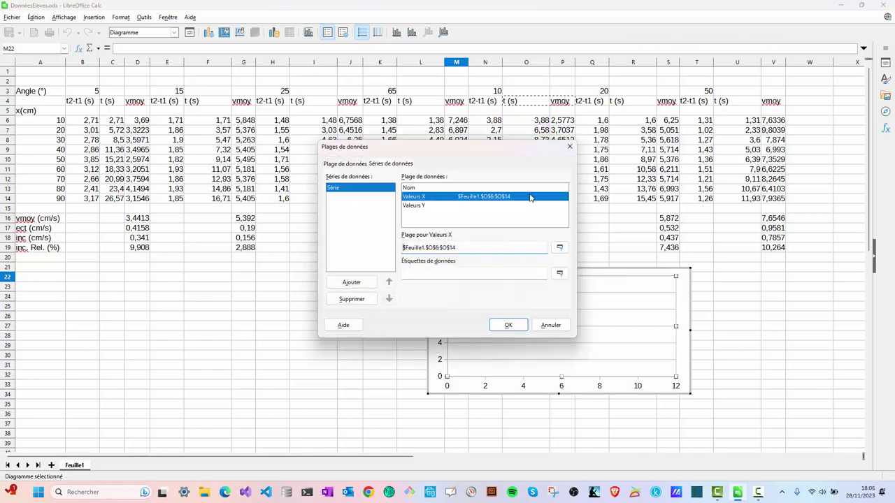
click(412, 207)
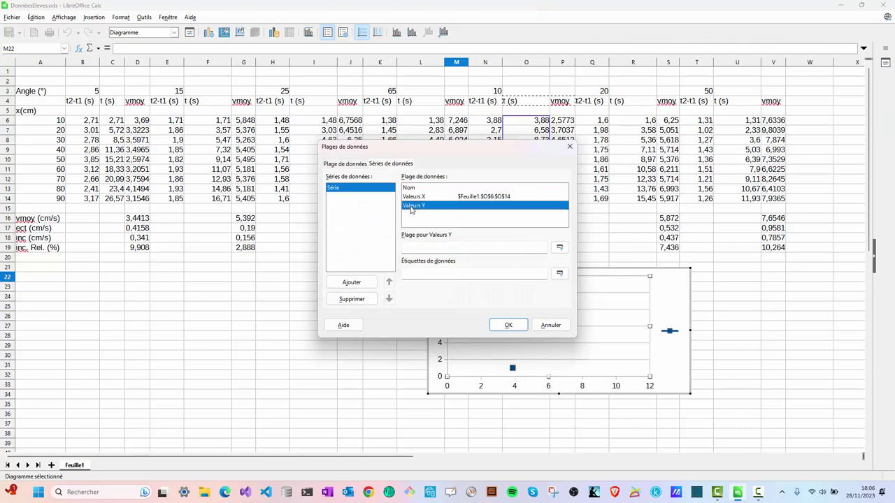
click(559, 247)
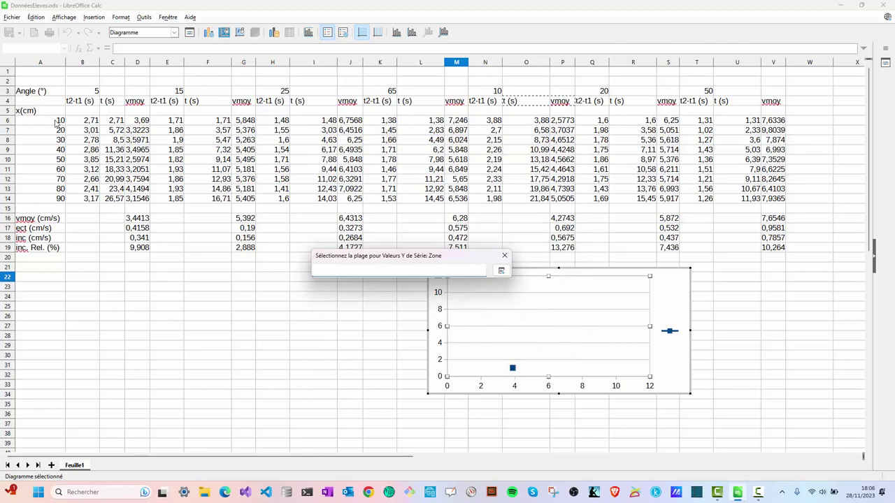
drag(58, 123, 59, 198)
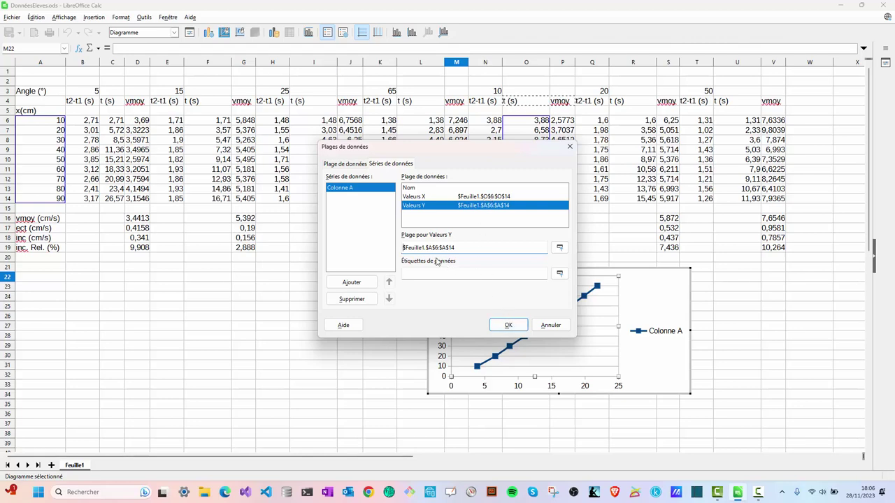
click(509, 326)
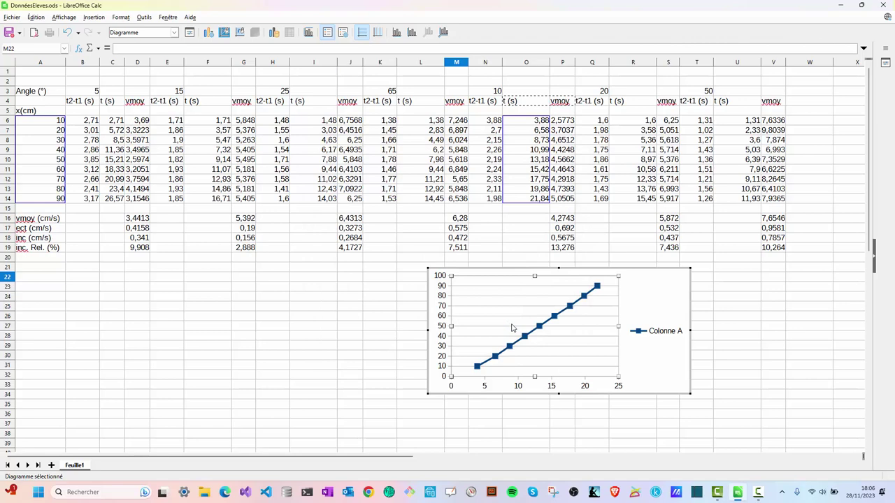
Step: Change the chart type to XY (dispersion) with points only, removing the connecting line
right_click(551, 332)
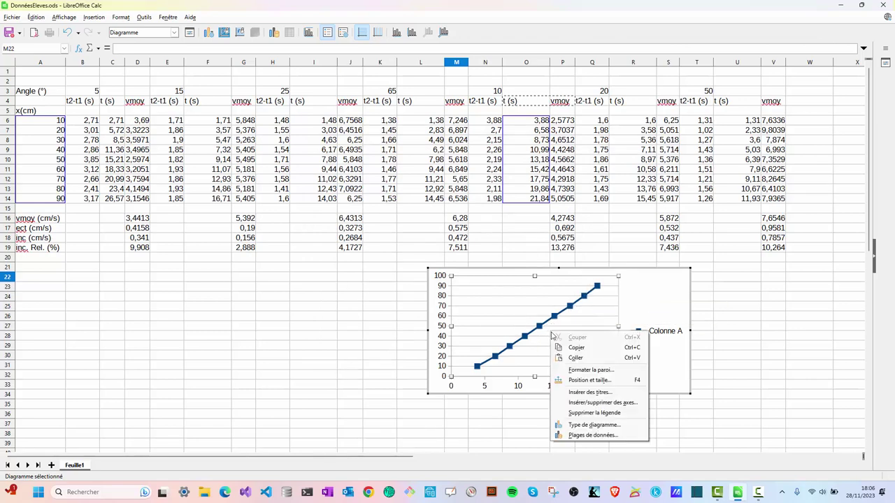
click(595, 425)
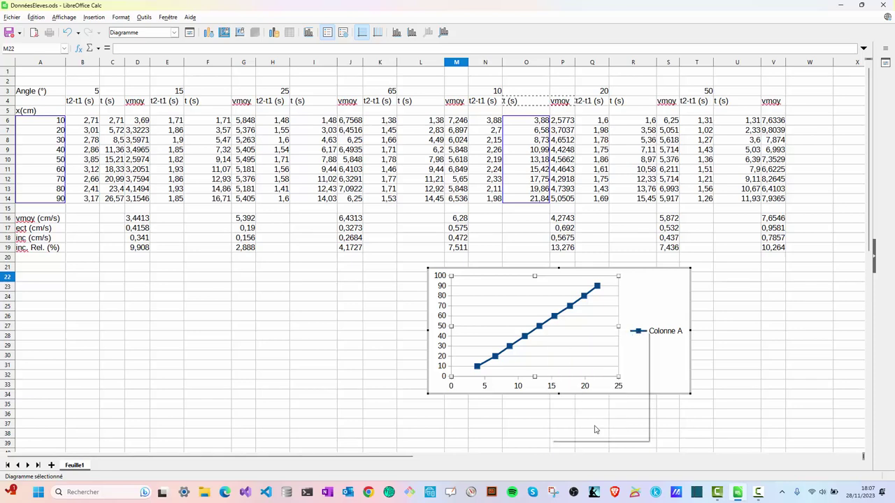
click(428, 208)
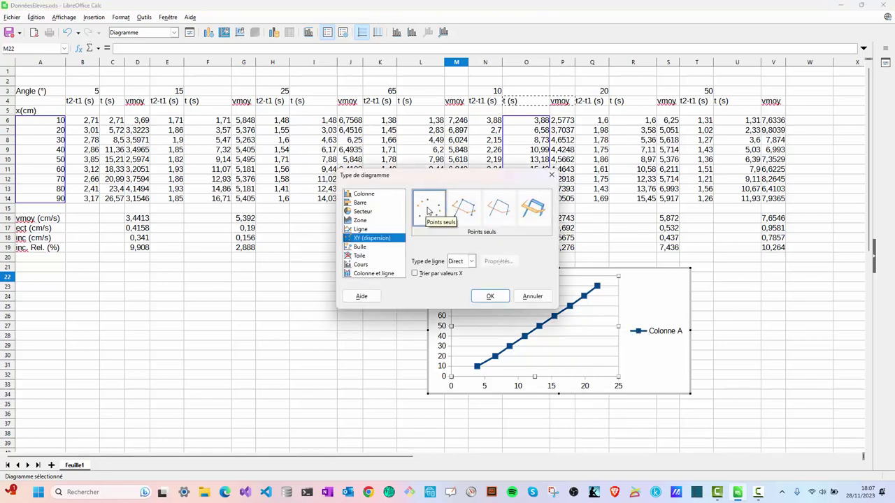
click(428, 208)
click(490, 296)
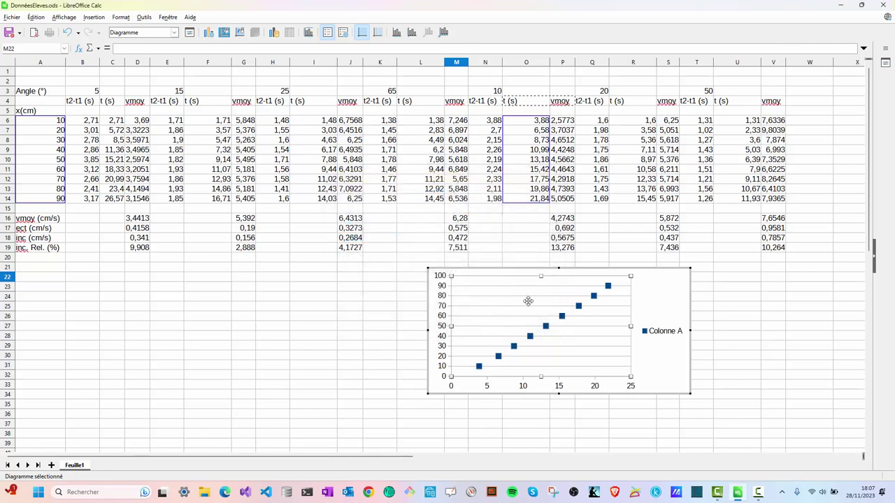
Step: Reduce the data series' point symbols to 0,10 cm wide and high
mouse_move(608, 292)
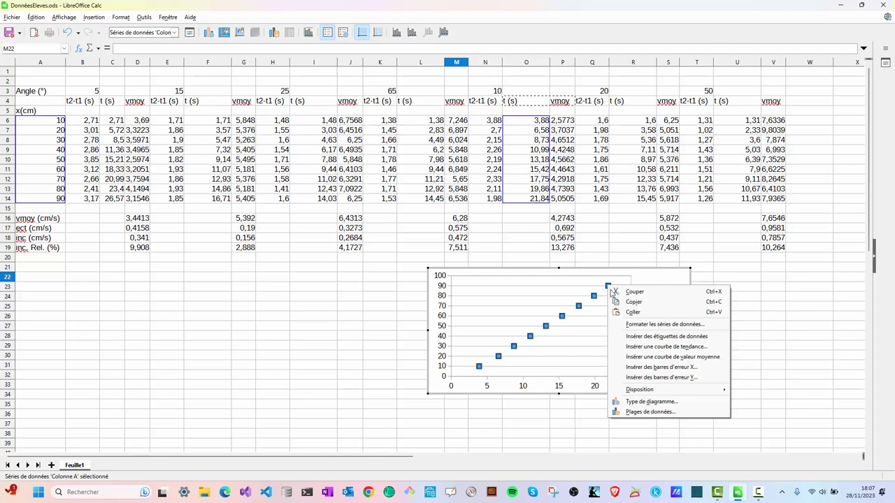
click(622, 324)
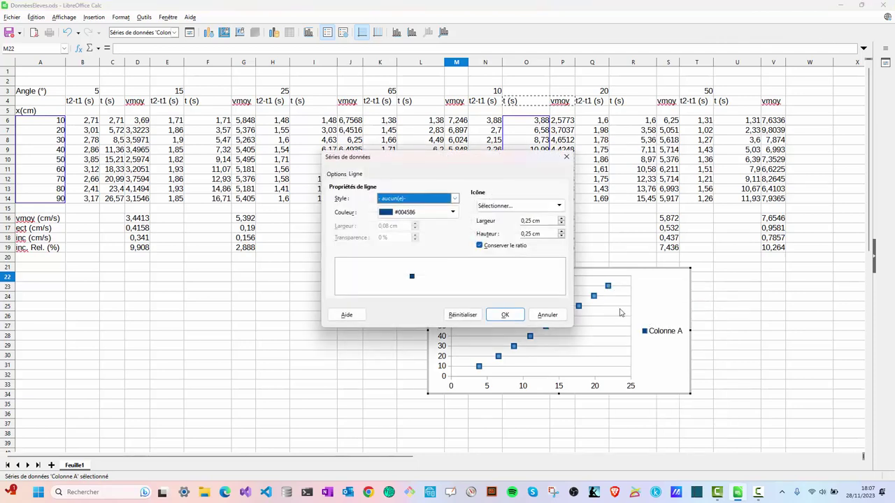
click(337, 174)
click(355, 174)
click(560, 224)
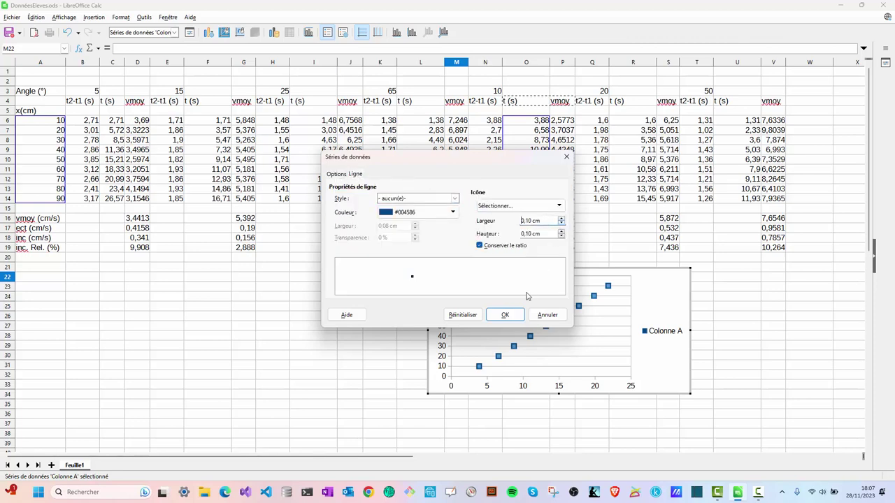
click(505, 315)
click(583, 360)
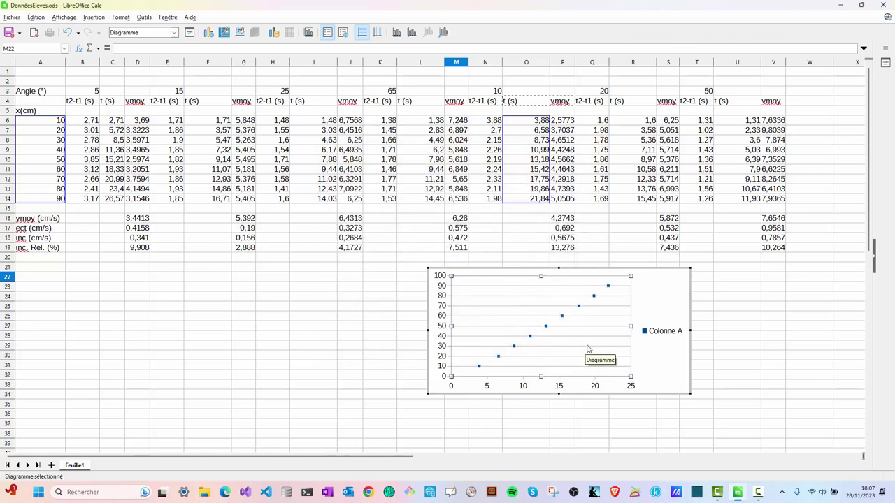
Step: Insert a linear trend line for the data series, displaying its equation and coefficient of determination (R²)
right_click(608, 287)
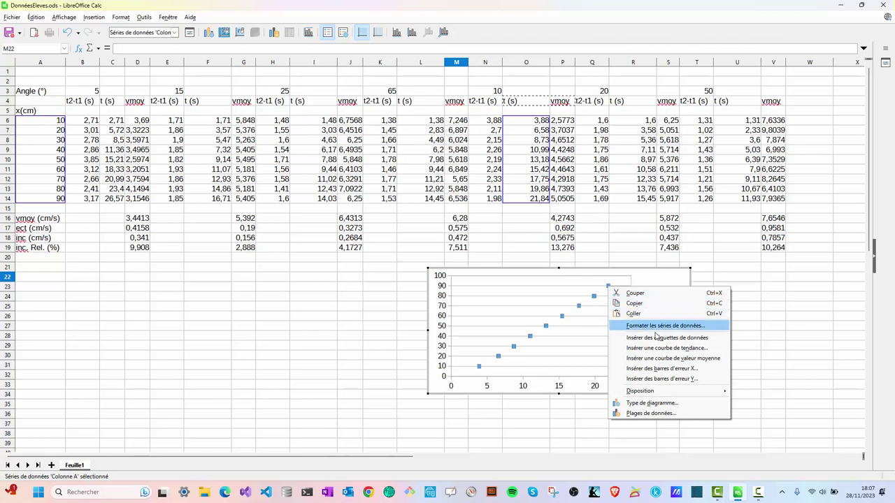
click(665, 349)
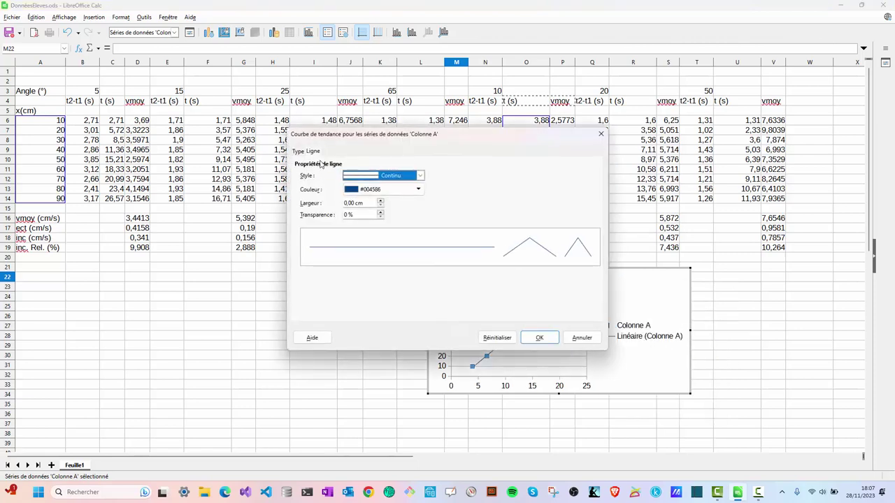
click(299, 152)
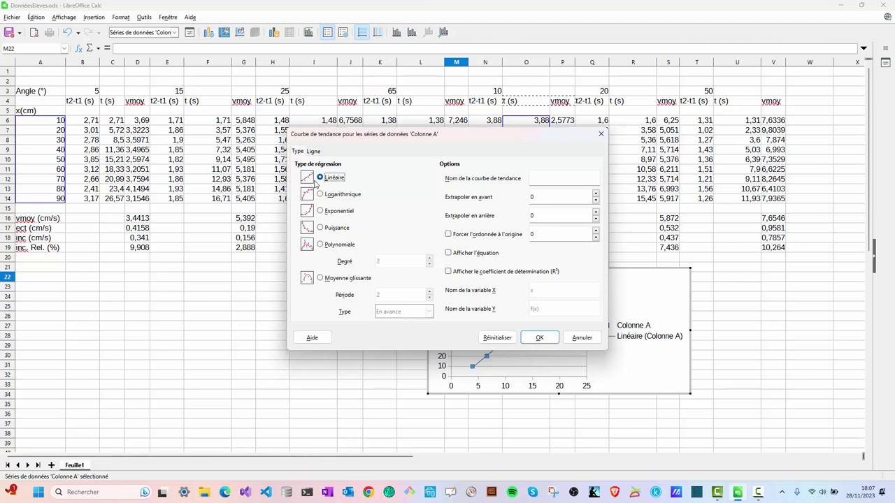
click(448, 253)
click(448, 272)
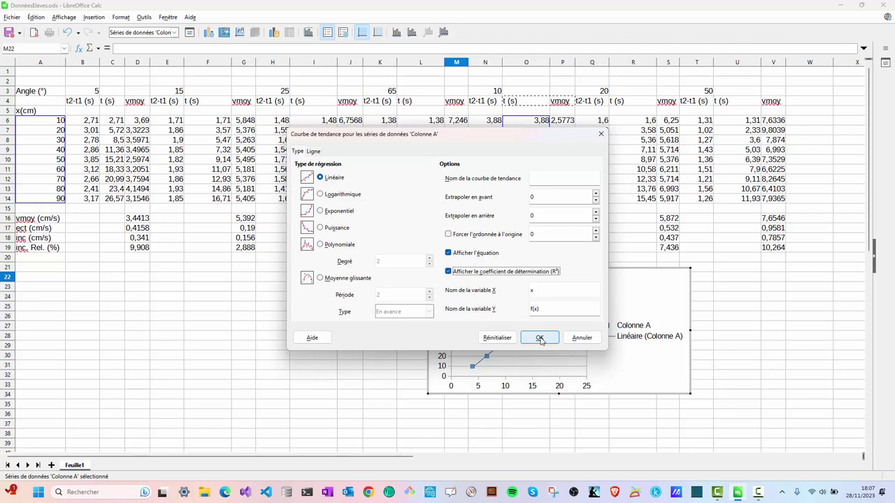
click(540, 338)
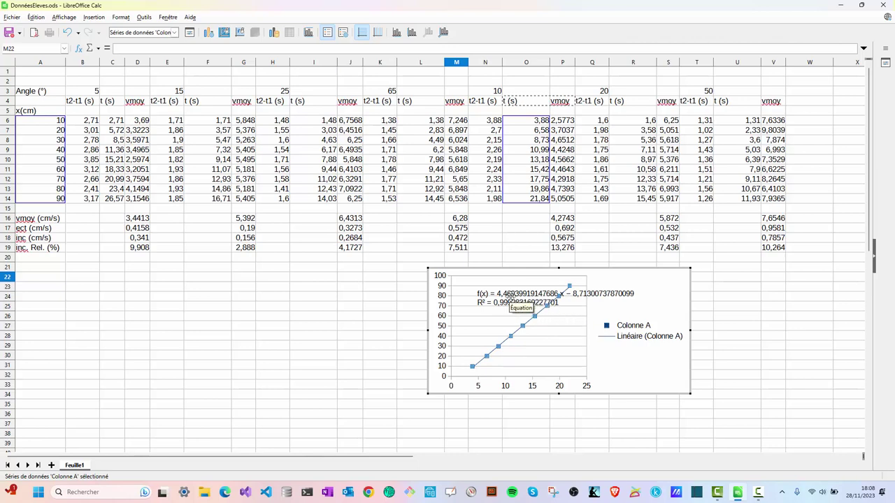
Step: Format the trend line equation's numbers with four decimals, and move the chart below the 20° and 50° columns, starting at row 26
right_click(512, 299)
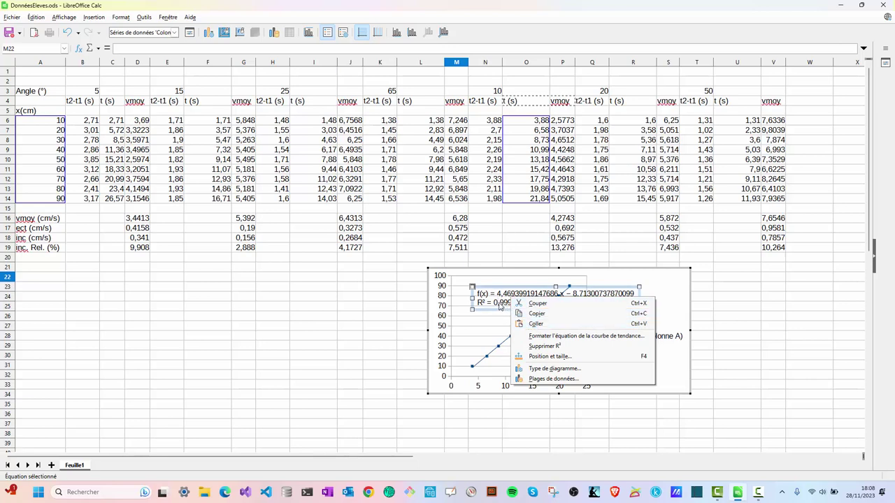
click(567, 336)
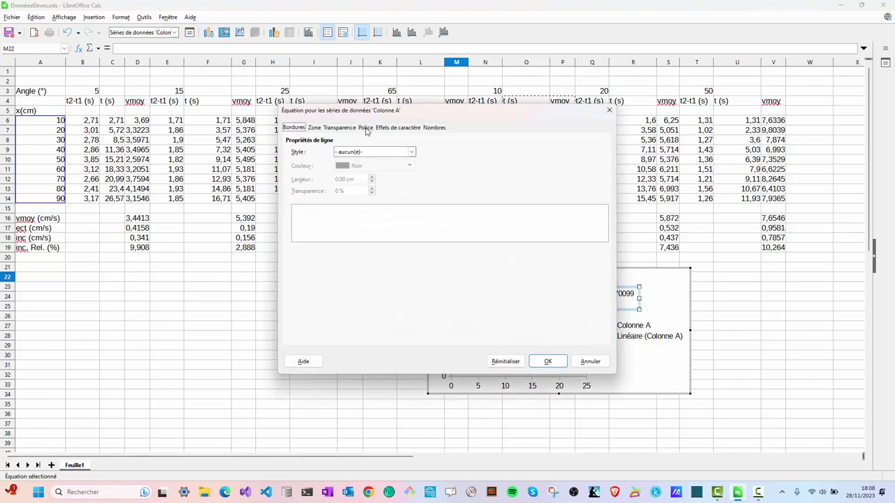
click(434, 128)
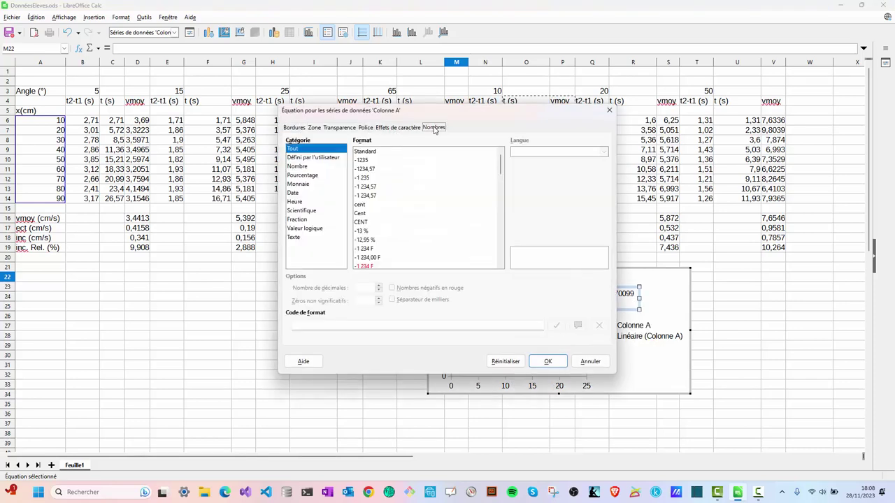
click(297, 166)
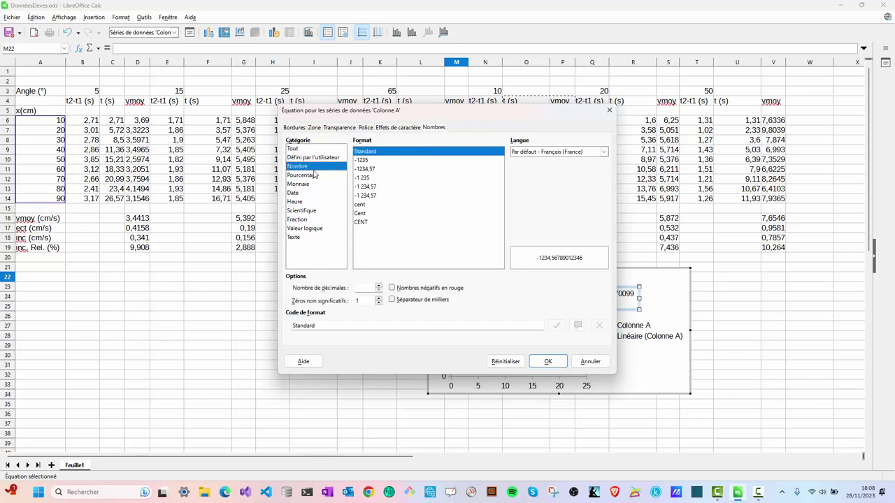
click(377, 285)
click(378, 285)
click(378, 285)
click(378, 285)
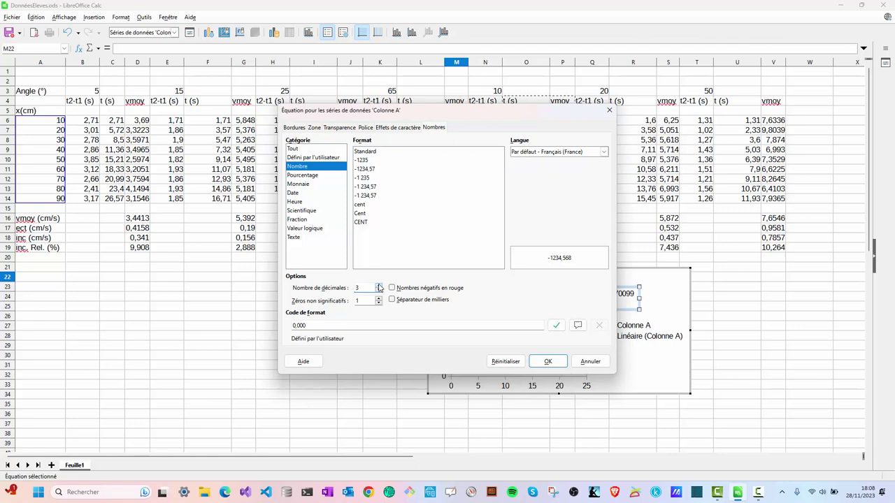
click(548, 361)
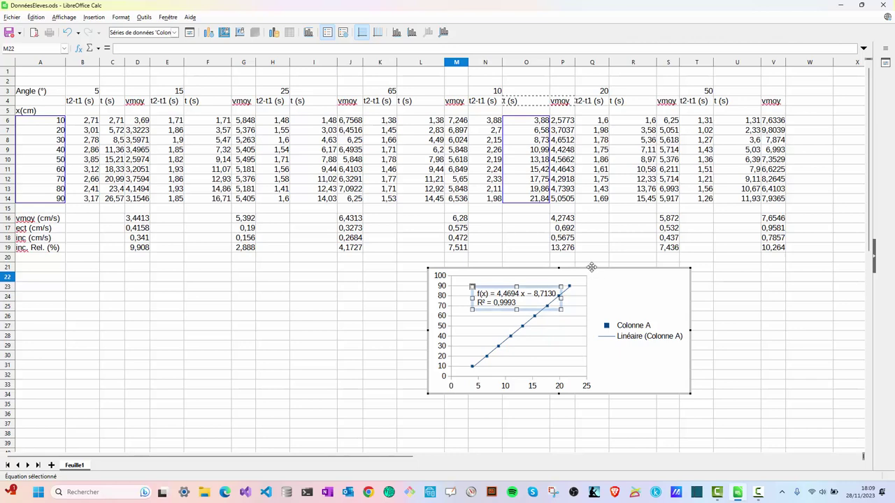
drag(604, 269, 759, 306)
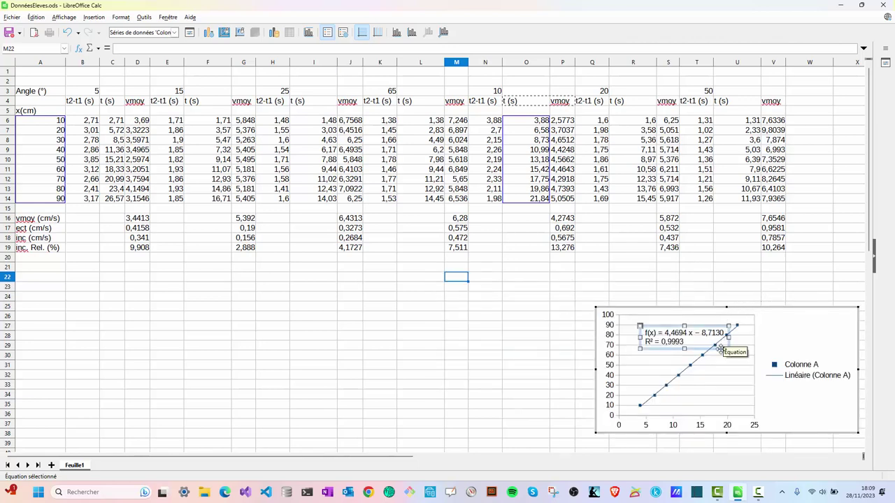
right_click(708, 383)
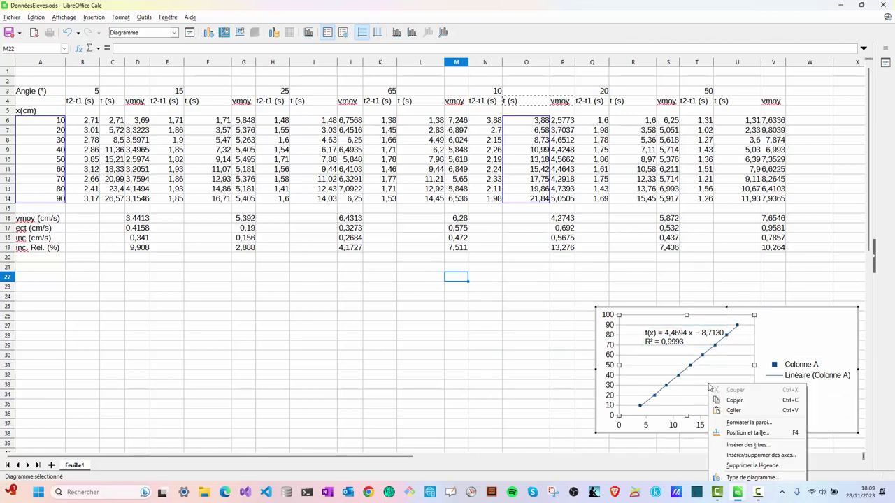
click(747, 445)
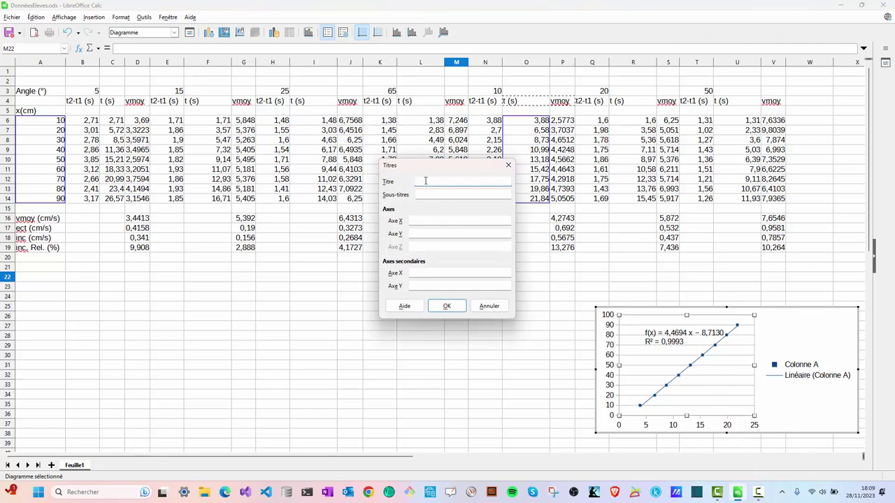
click(414, 220)
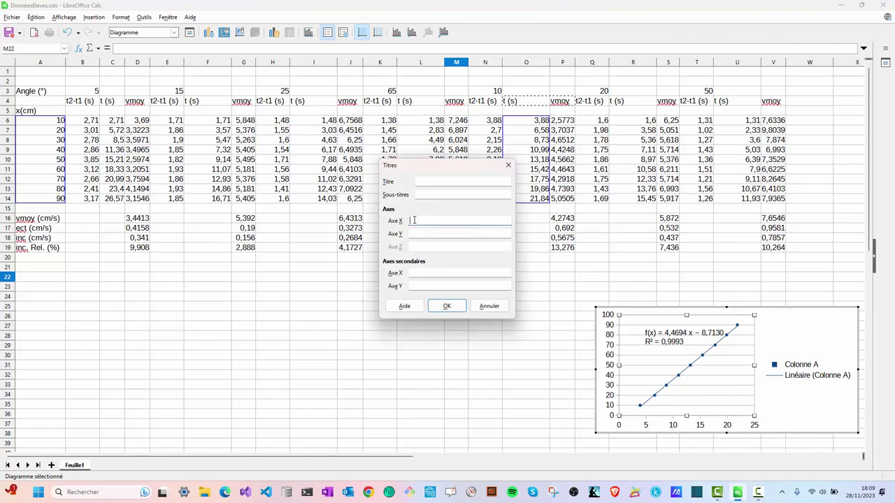
click(412, 233)
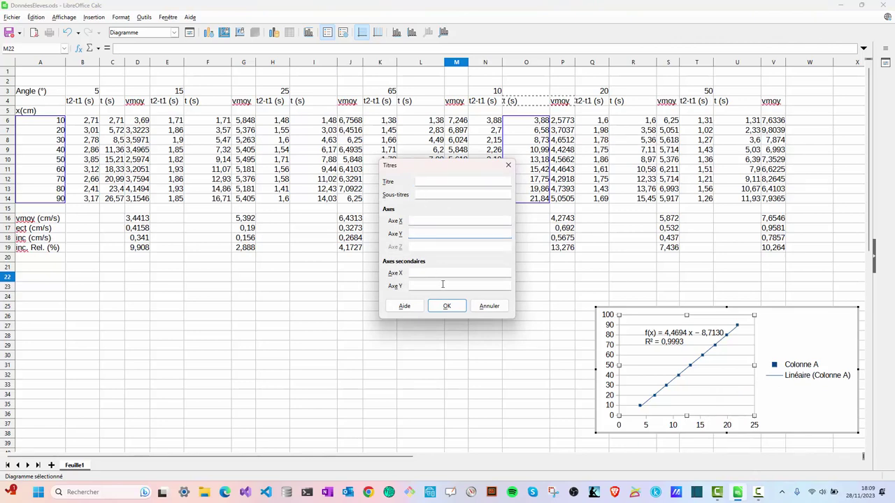
click(498, 312)
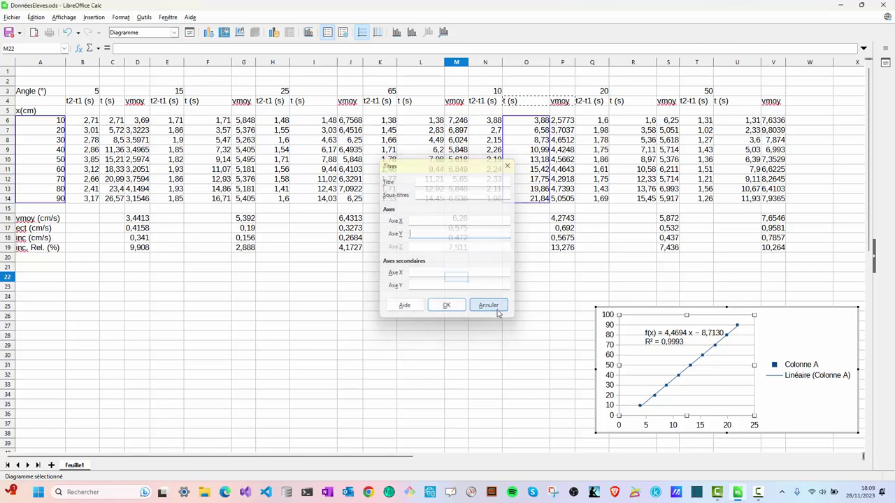
Step: Delete the legend from the 10° position-time chart
click(784, 377)
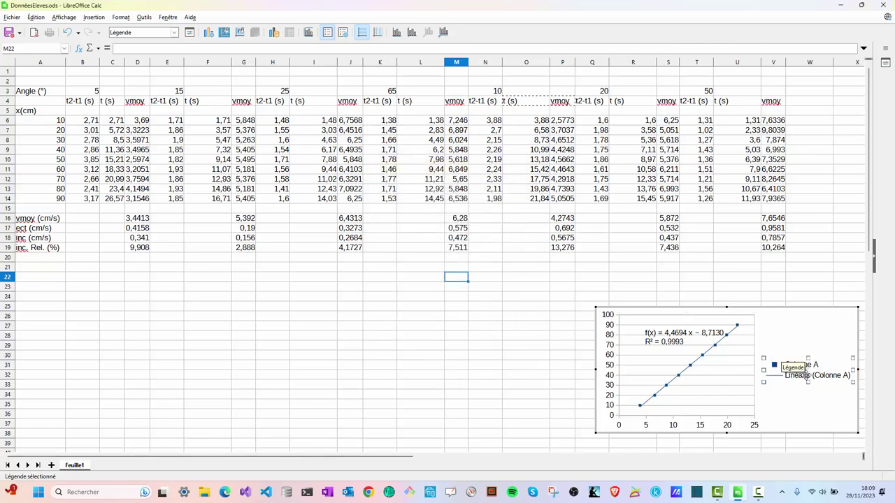
key(Delete)
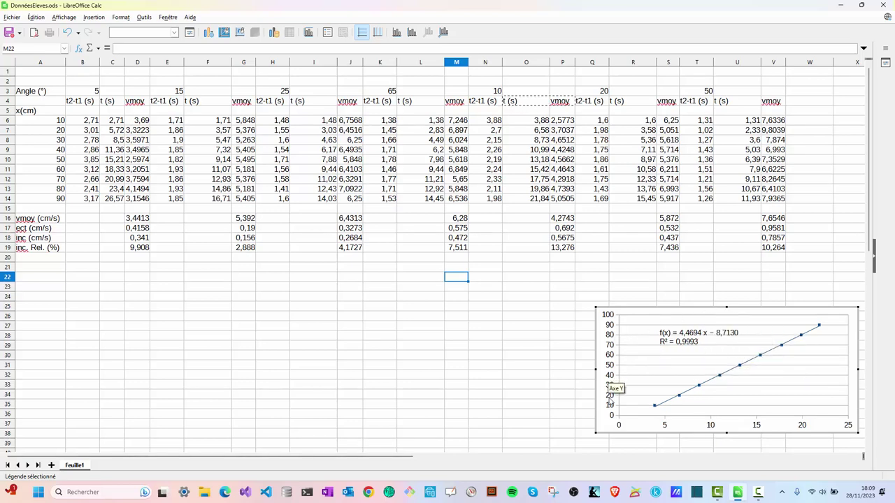
right_click(779, 420)
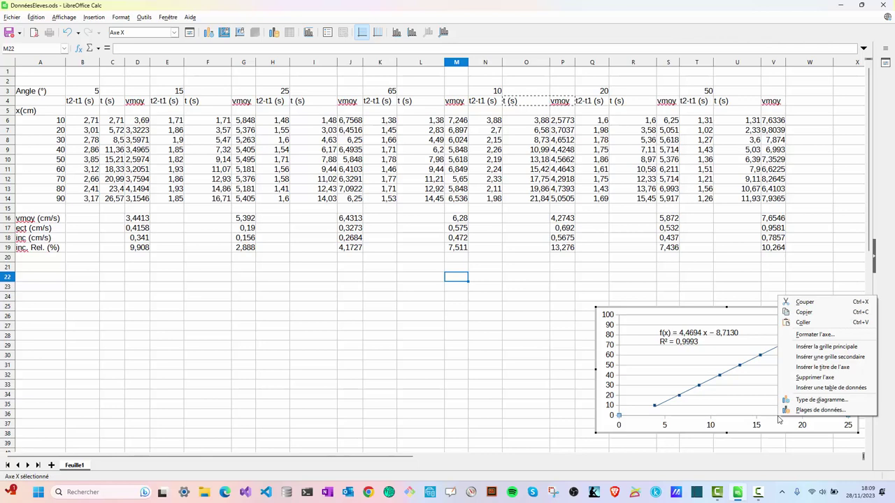
key(Escape)
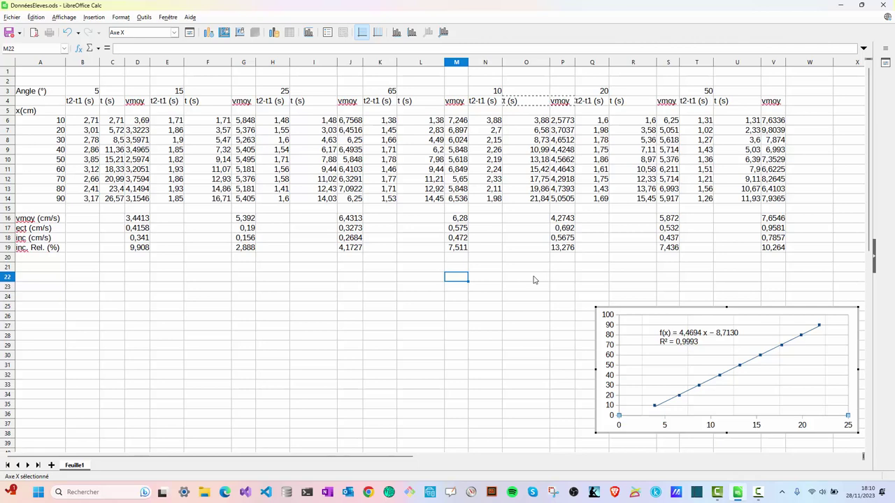
Step: Leave chart editing and label cell A22 "pente"
click(563, 279)
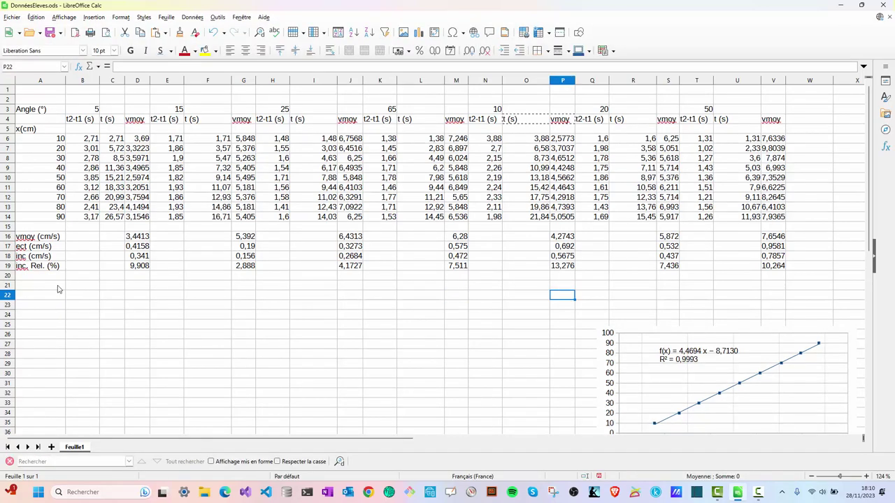
click(37, 296)
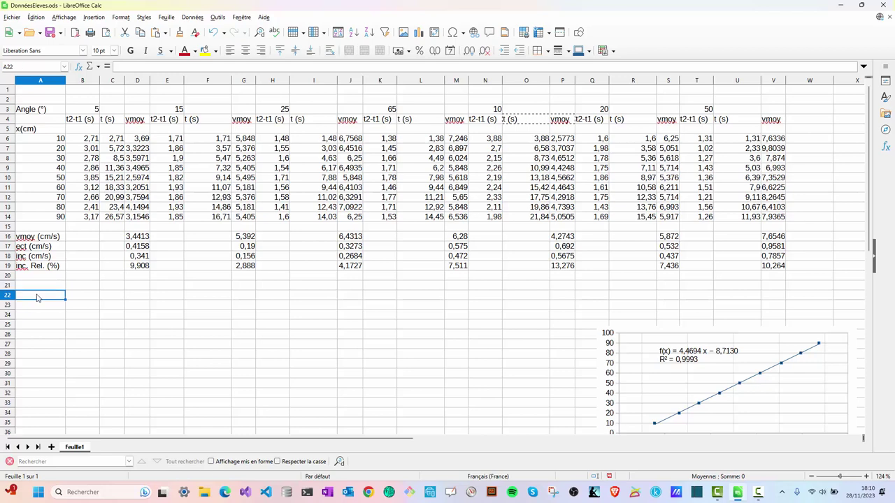
text(pente)
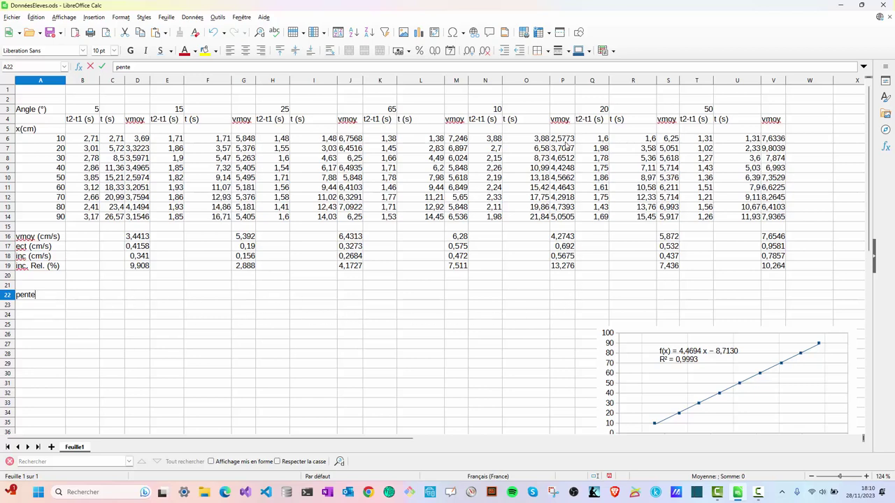
Step: Start a PENTE formula in P22 with the positions A6:A14 as its Y data
click(560, 299)
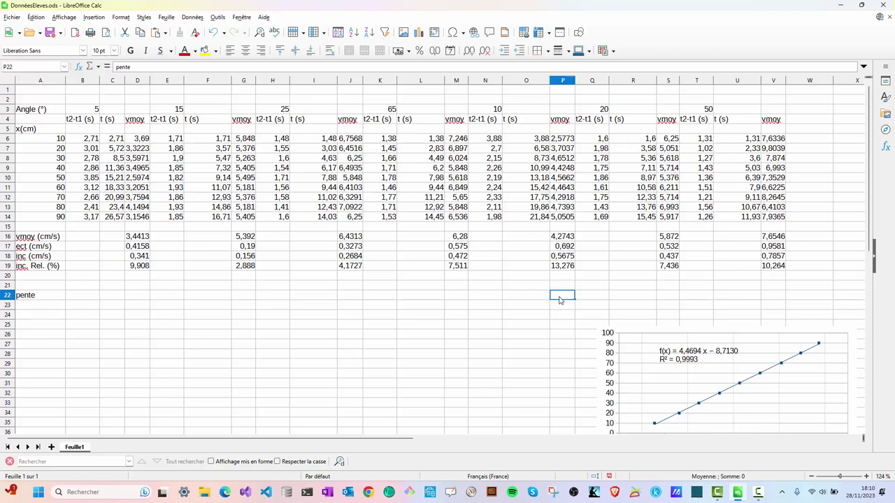
text(=pente)
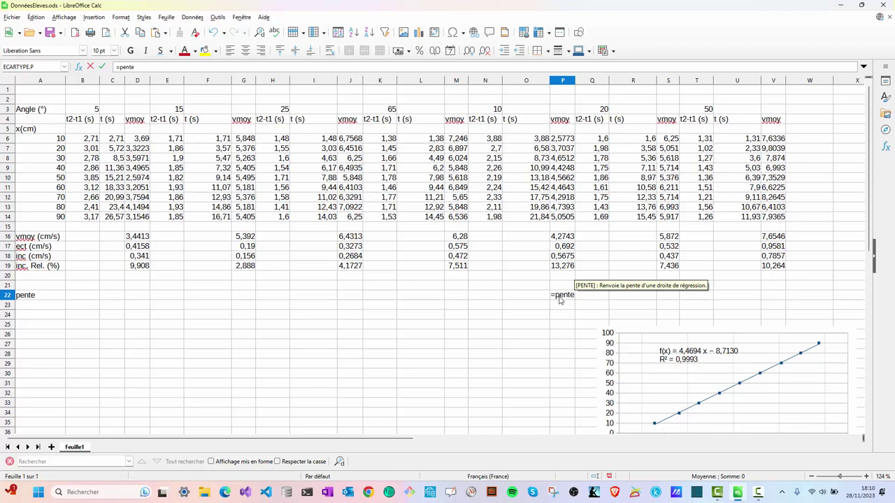
key(Return)
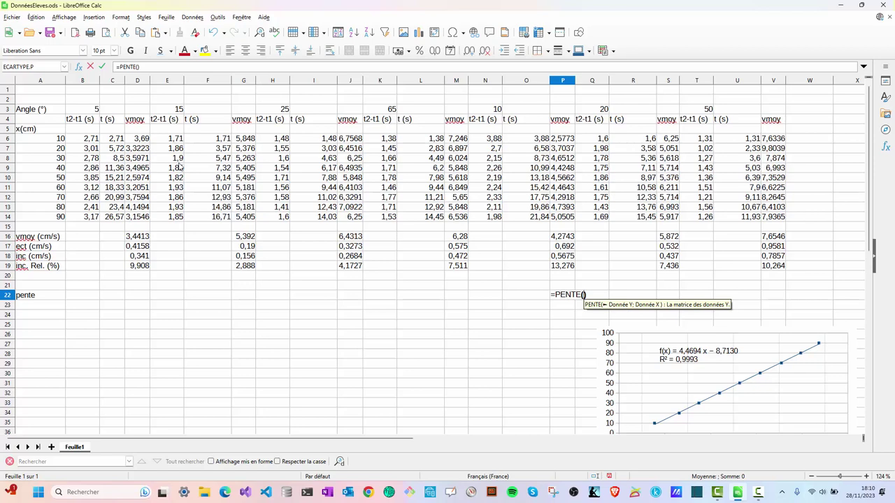
click(53, 139)
drag(53, 170, 53, 218)
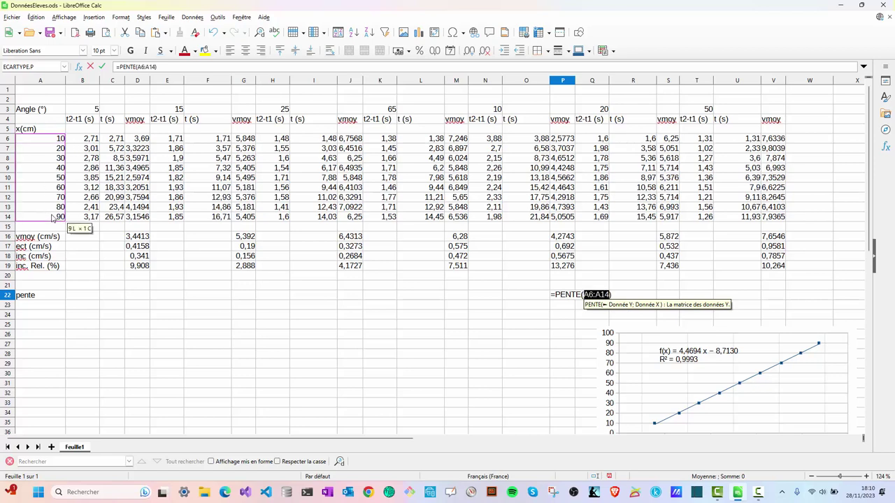
Step: Make the Y data reference in the PENTE formula fully absolute, as $A$6:$A$14
click(584, 294)
text($)
key(Right)
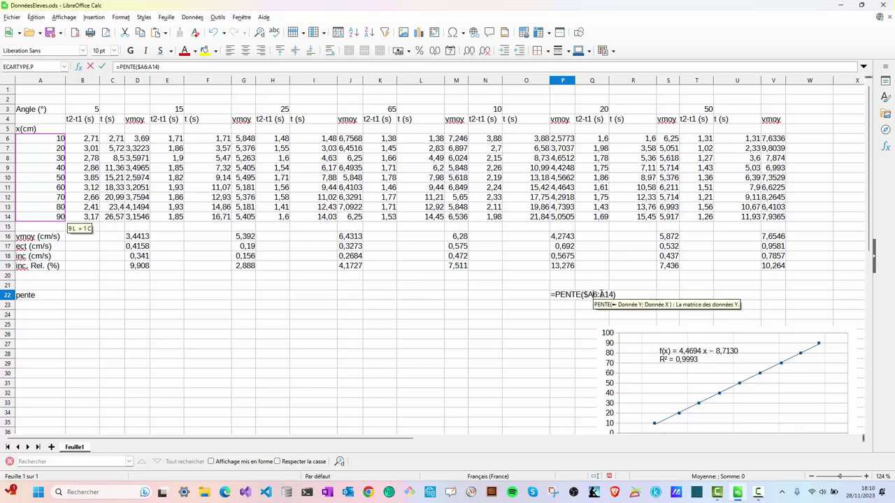
text($)
click(604, 295)
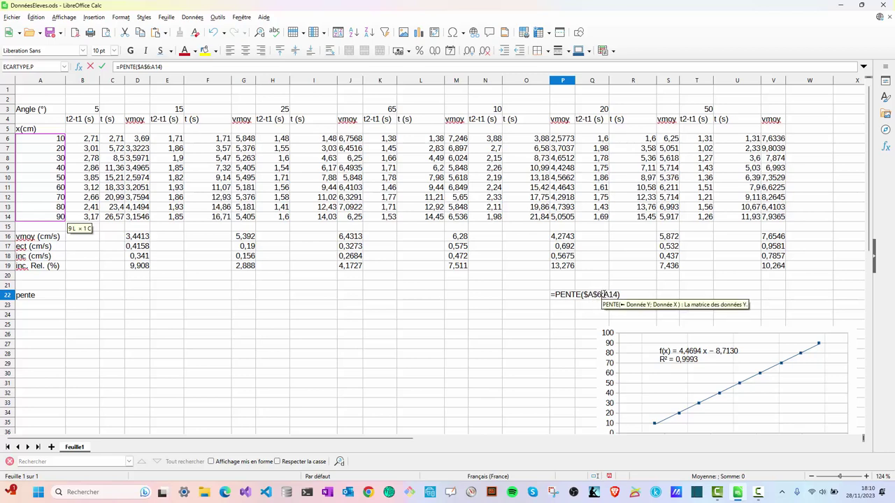
text($)
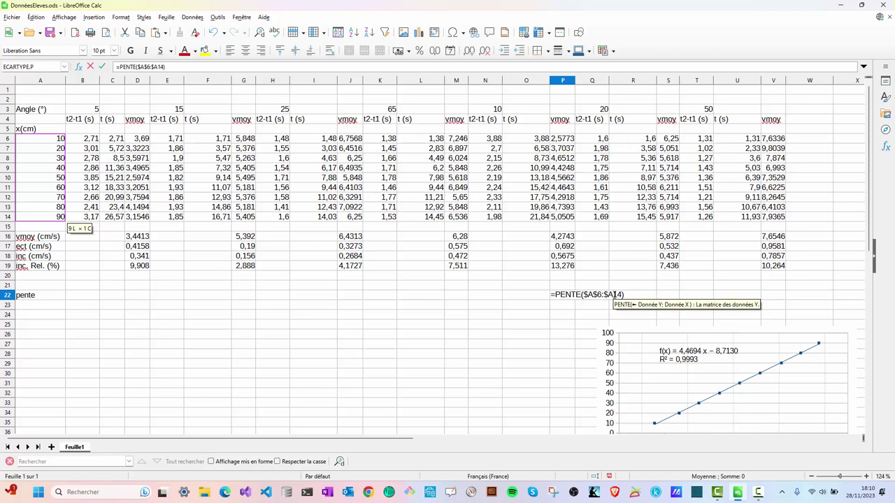
key(Right)
text($)
key(Right)
key(Right)
key(Right)
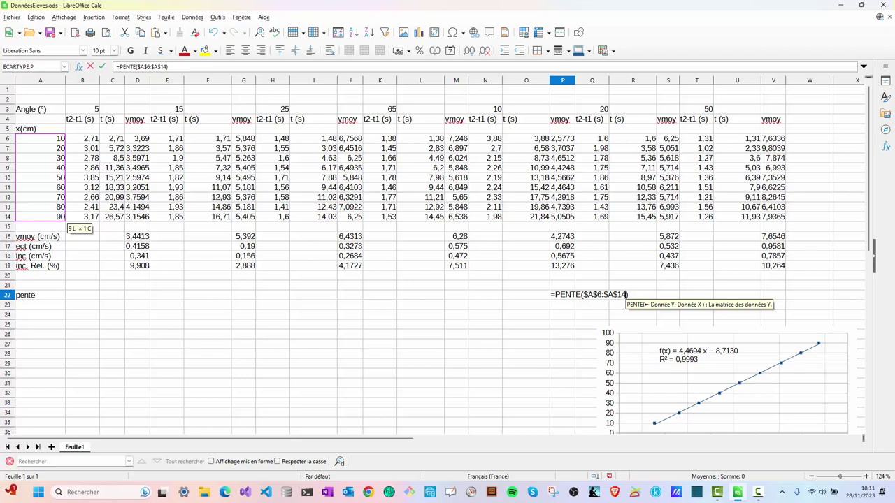
Step: Add the 10° times O6:O14 as the X data and complete the formula =PENTE($A$6:$A$14;O6:O14) in P22
text(;)
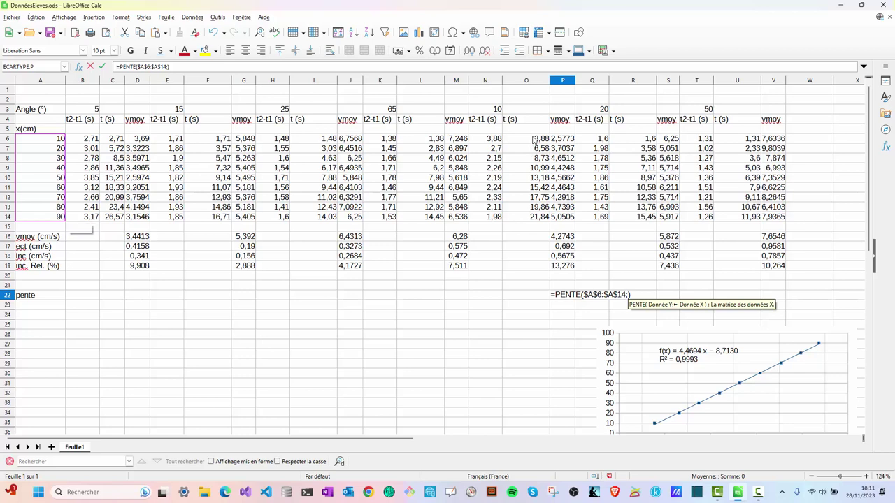
drag(532, 140, 532, 149)
drag(528, 214, 530, 217)
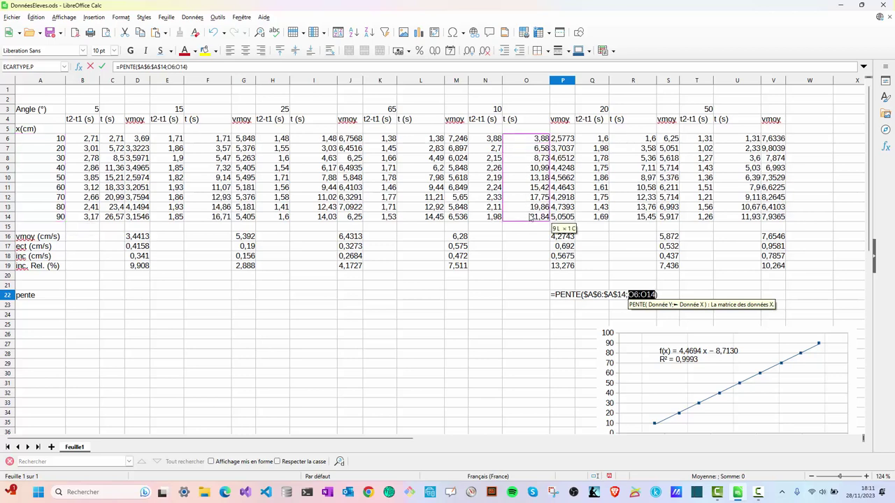
click(531, 217)
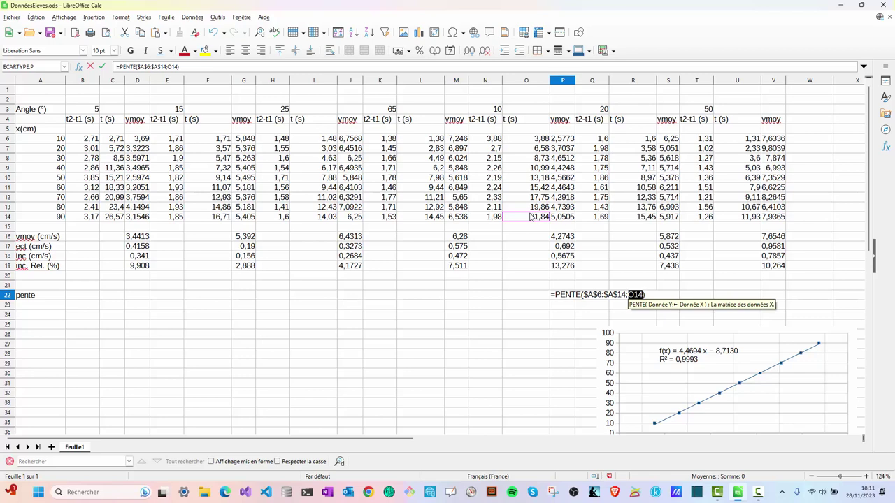
click(535, 140)
drag(531, 213, 531, 218)
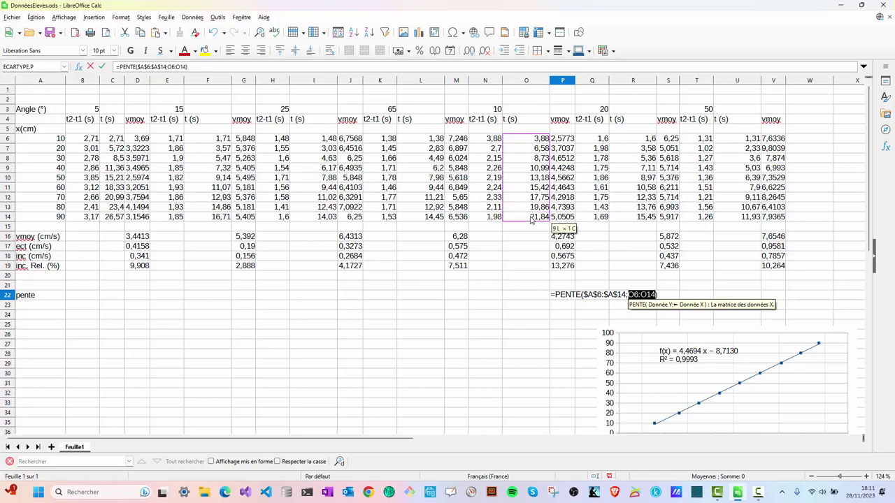
click(533, 140)
drag(534, 145, 533, 219)
key(Return)
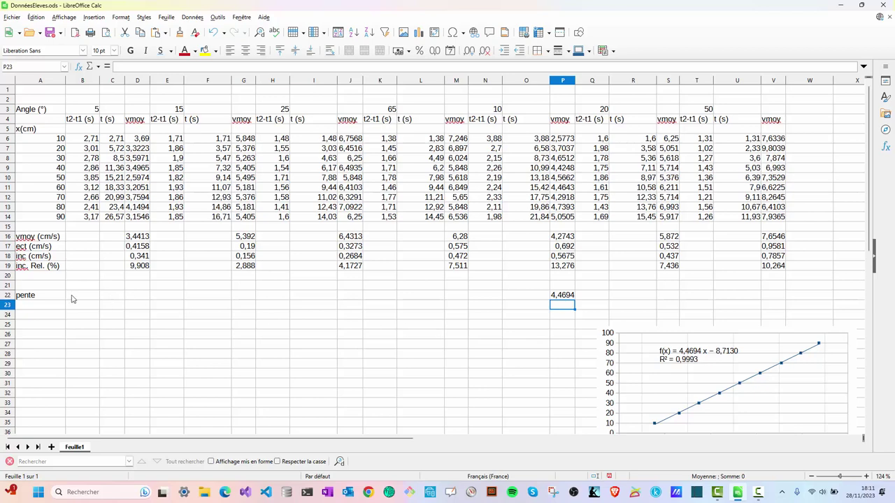
Step: Label cell A23 "coeff determination"
click(44, 307)
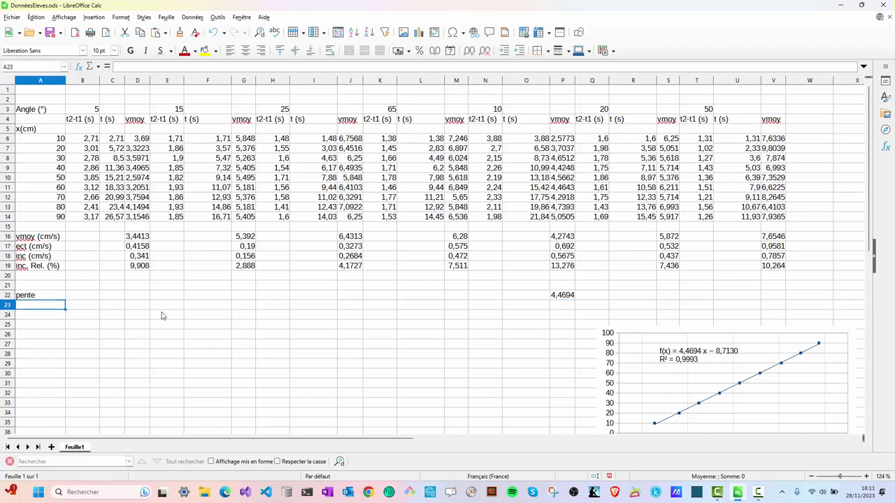
double_click(56, 303)
text(coeff )
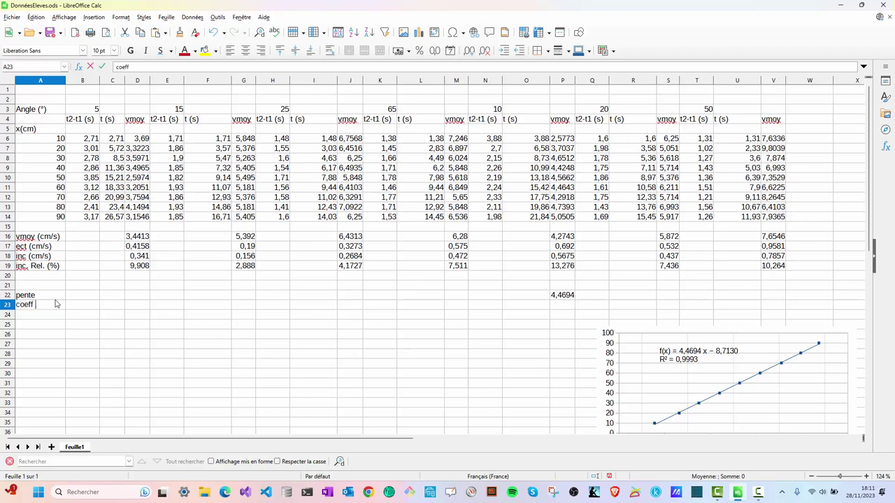
text(determination)
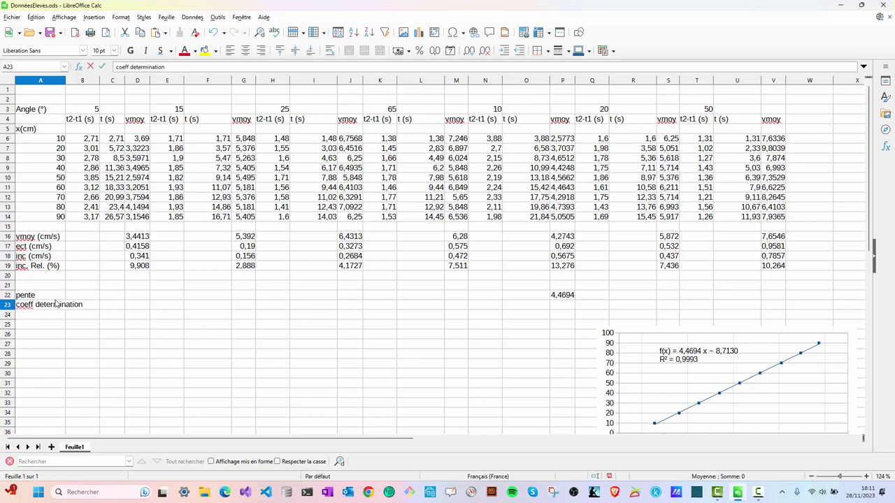
Step: Start a COEFFICIENT.DETERMINATION formula in P23 with the positions A6:A14 as its Y data
click(47, 296)
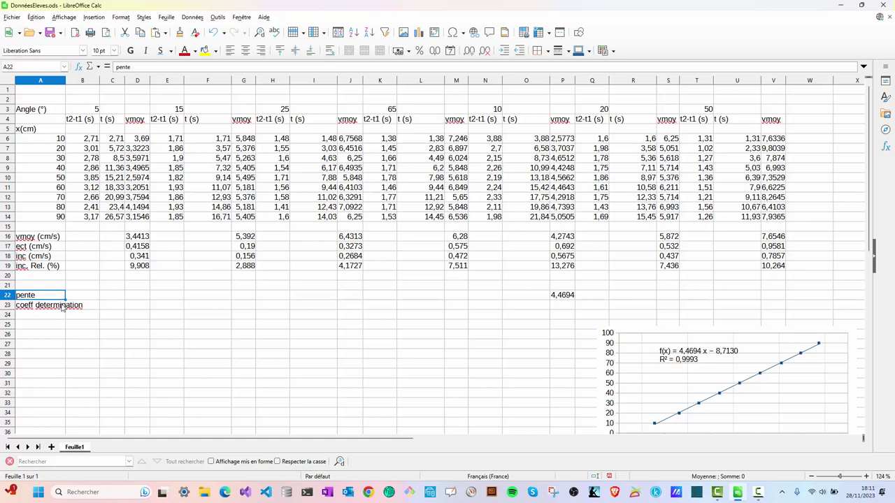
click(558, 310)
text(=coef)
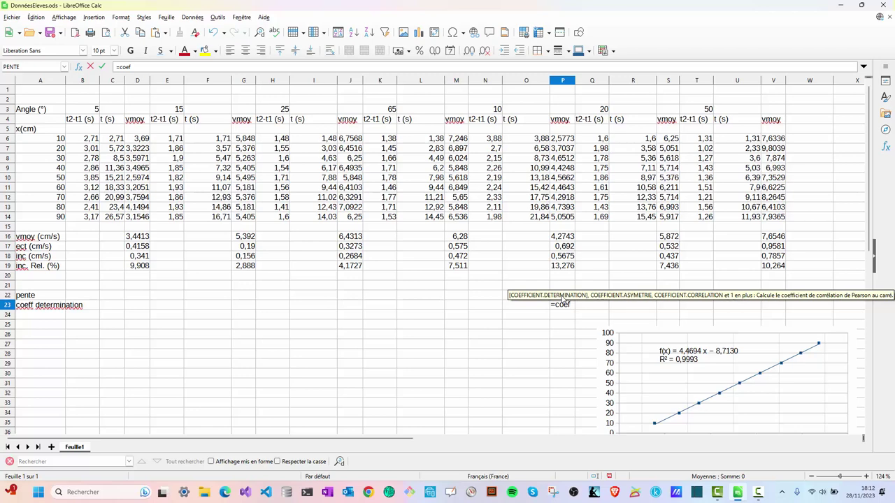
key(Return)
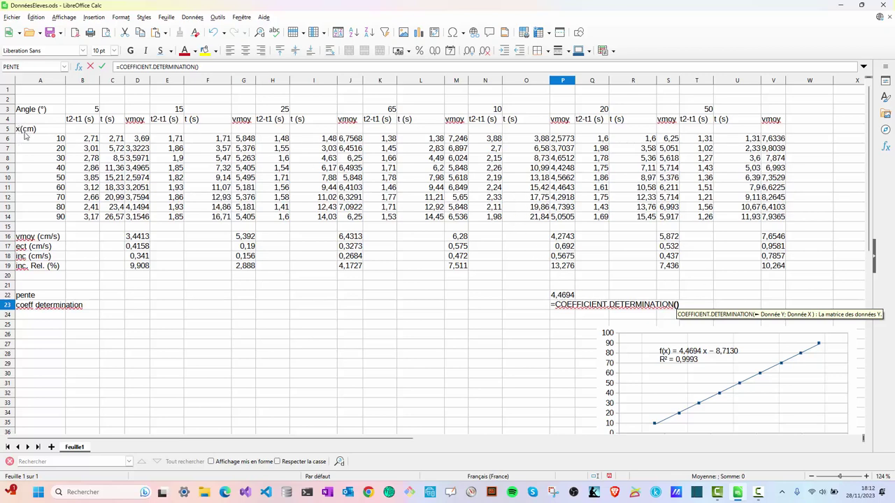
drag(33, 143, 40, 223)
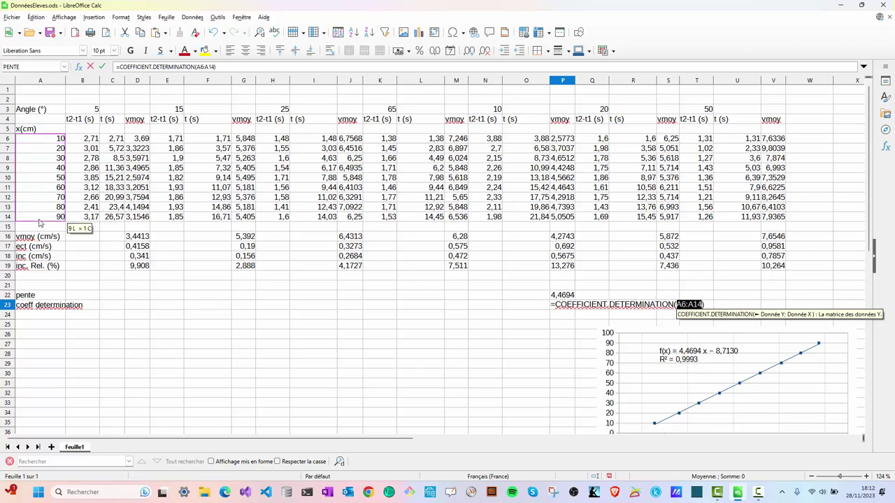
Step: Make the Y data reference in the COEFFICIENT.DETERMINATION formula fully absolute, as $A$6:$A$14
click(689, 304)
key(Left)
key(Left)
key(Left)
text($)
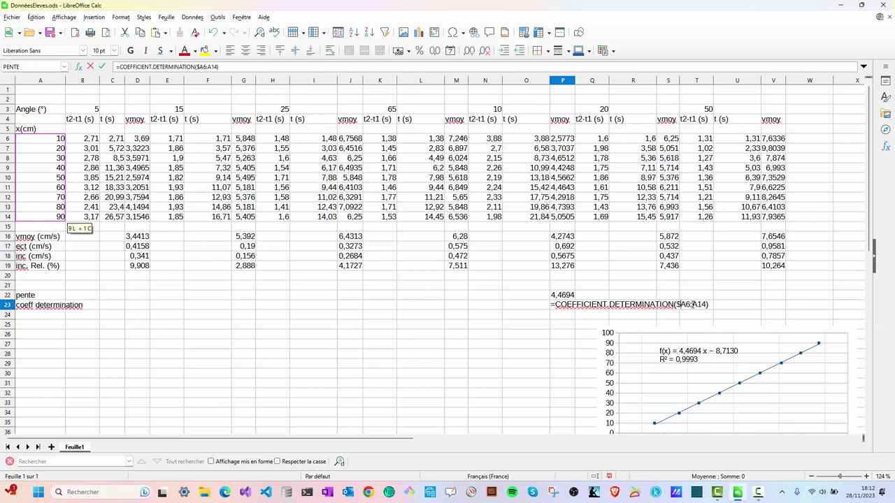
key(Right)
text($)
key(Right)
key(Right)
text($)
key(Right)
text($)
click(719, 305)
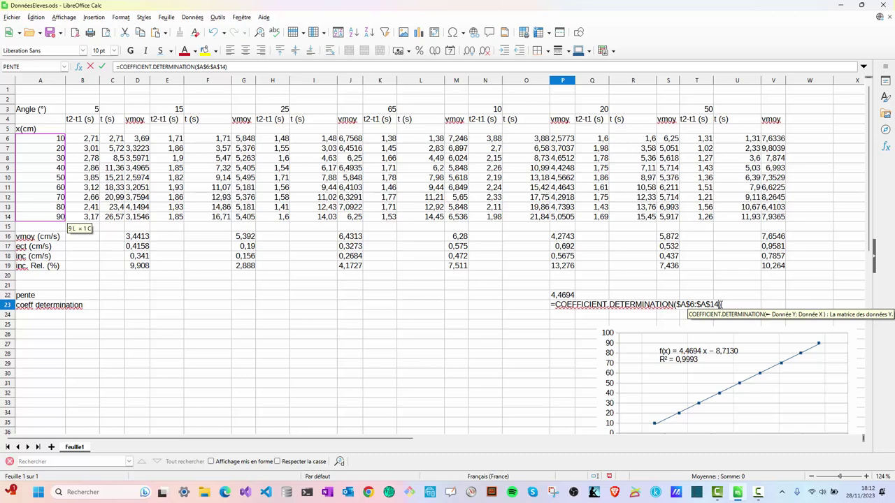
Step: Add the 10° times O6:O14 as the X data and complete the formula =COEFFICIENT.DETERMINATION($A$6:$A$14;O6:O14) in P23
text(;)
drag(538, 142, 536, 221)
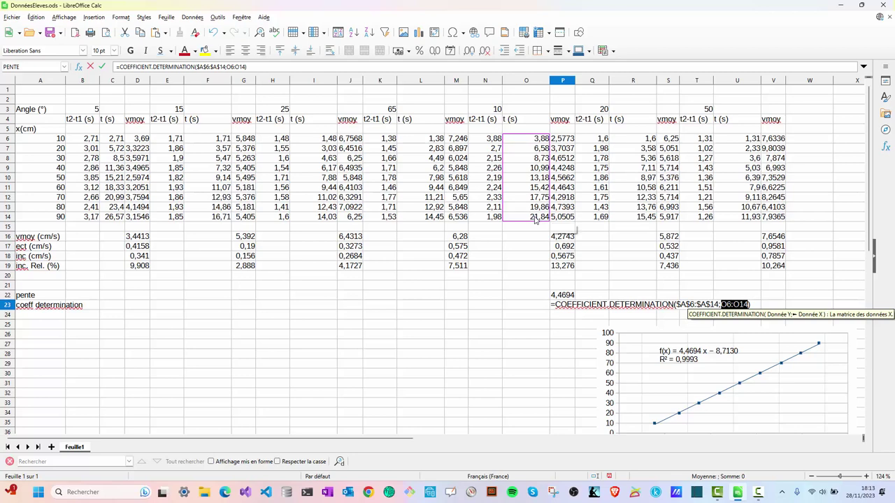
key(Return)
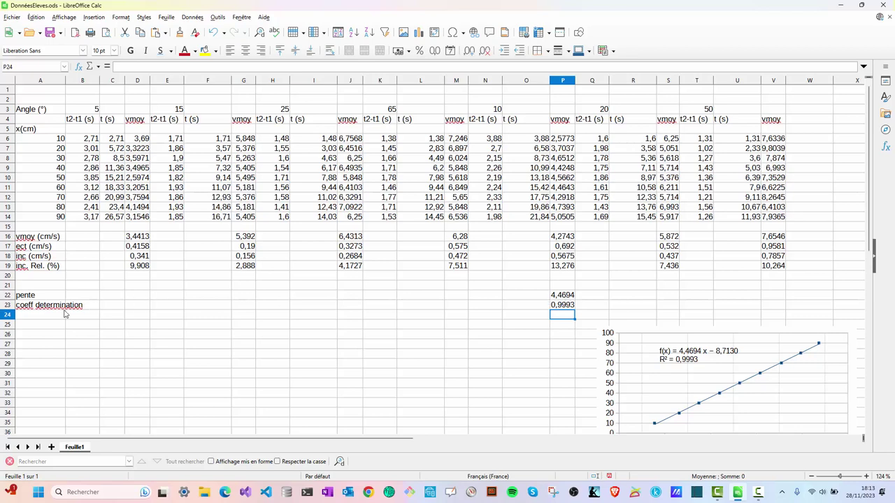
Step: Label cell A24 "ect x" and cell A25 "ect t"
click(43, 316)
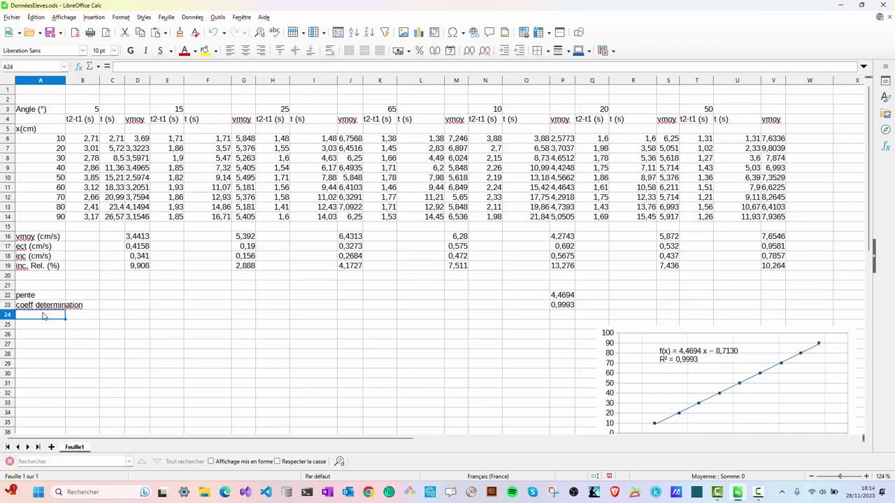
text(ect x)
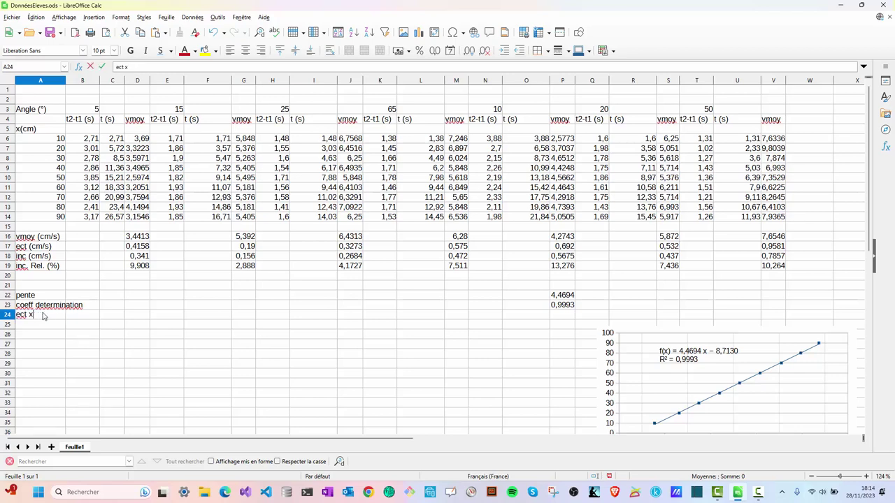
key(Return)
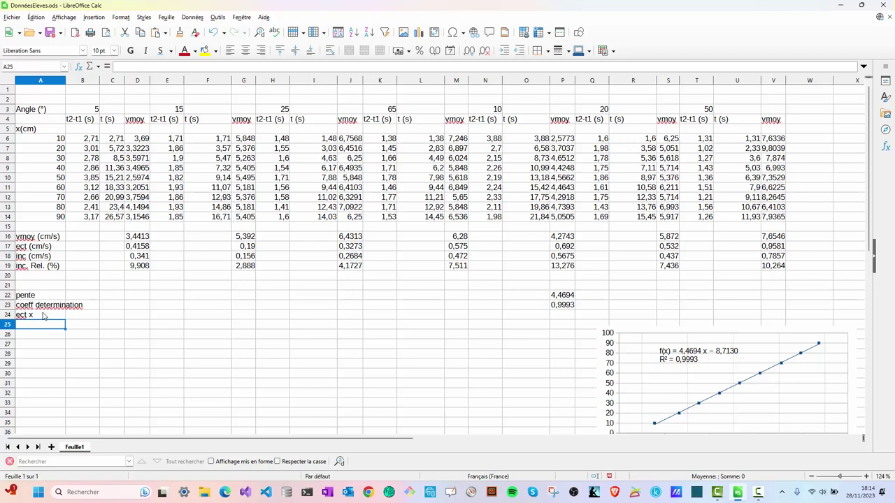
text(ect t)
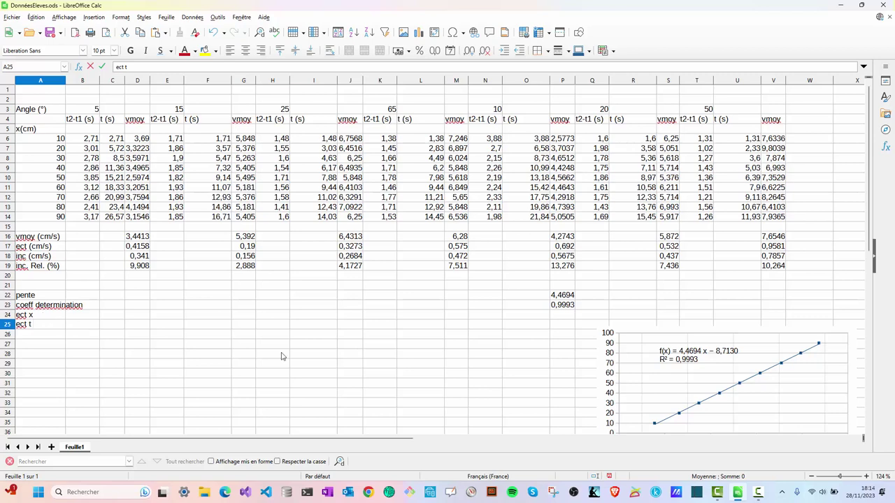
Step: Start a population standard deviation formula in P24 with ECARTYPE.P over the positions A6:A14
click(566, 316)
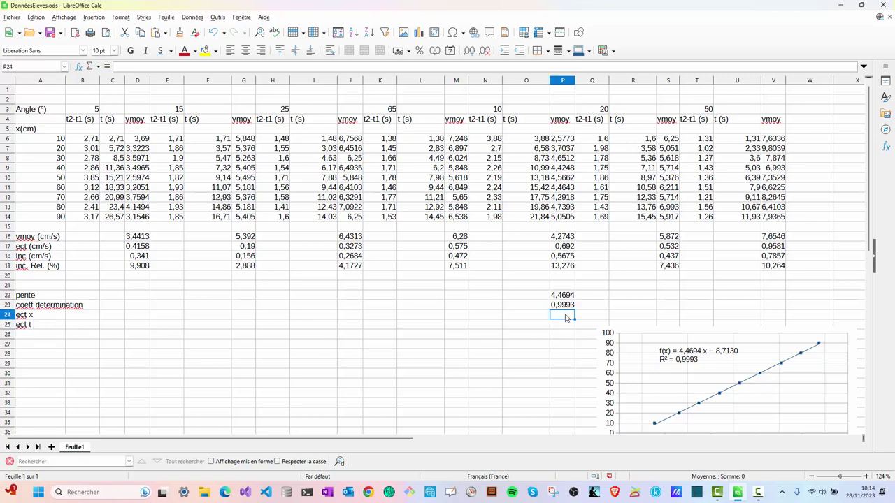
text(=ecart)
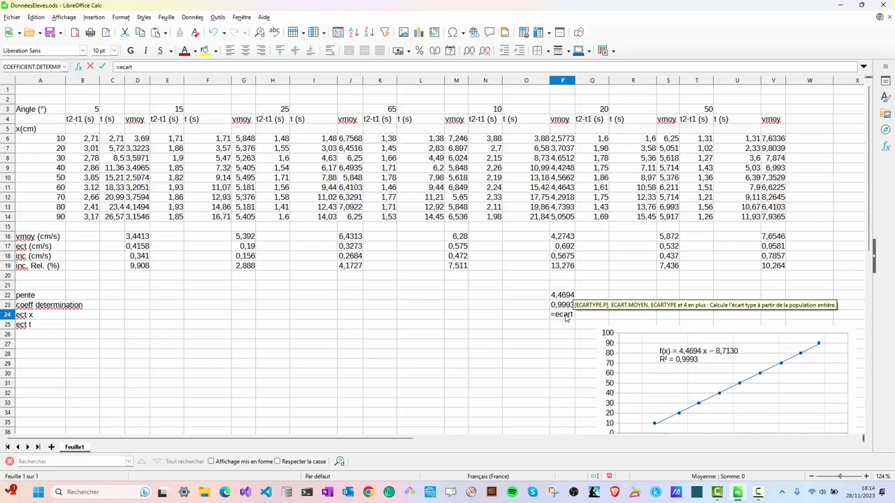
key(Return)
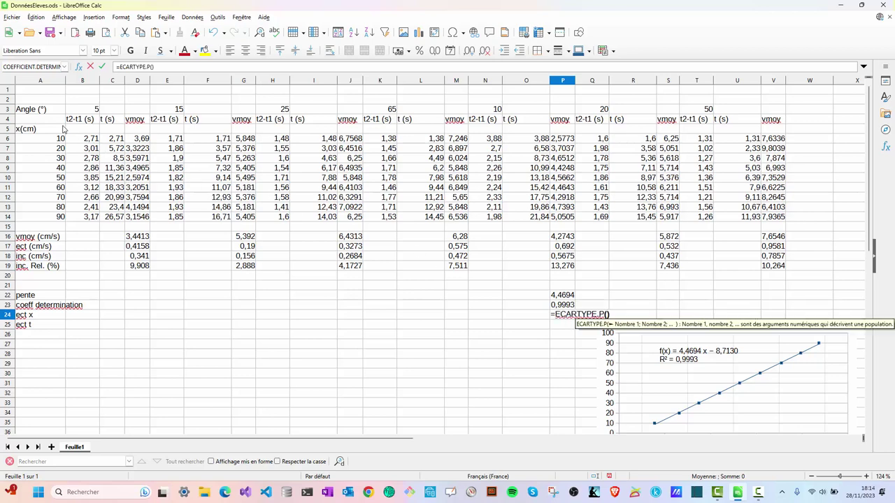
drag(55, 139, 56, 218)
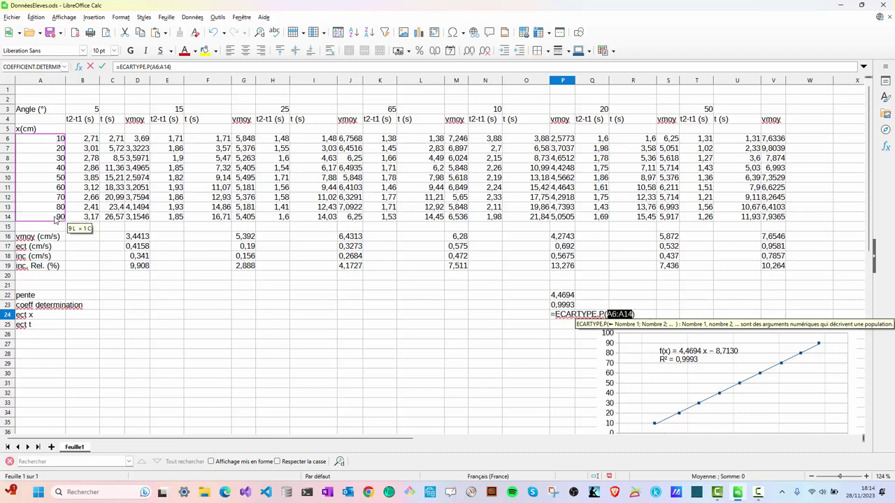
Step: Make the range in the ECARTYPE.P formula fully absolute, as $A$6:$A$14, and complete the formula in P24
click(620, 314)
text($)
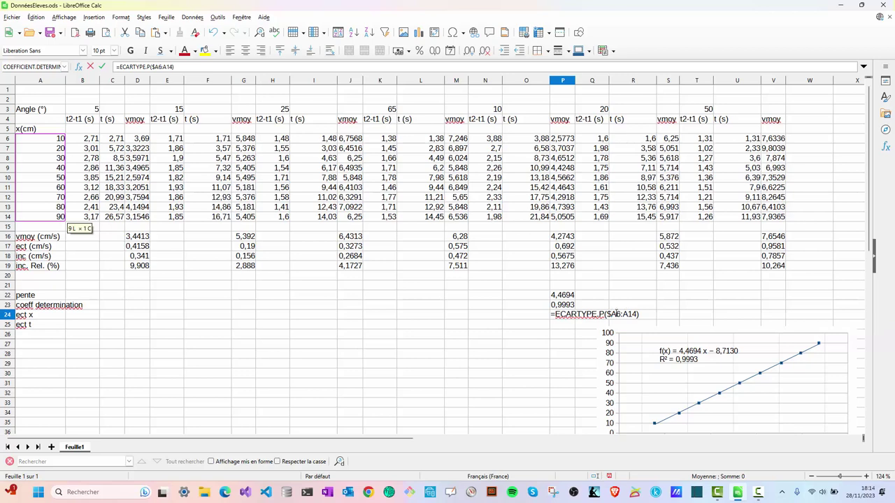
key(Right)
text($)
click(627, 315)
text($)
key(Right)
text($)
key(Return)
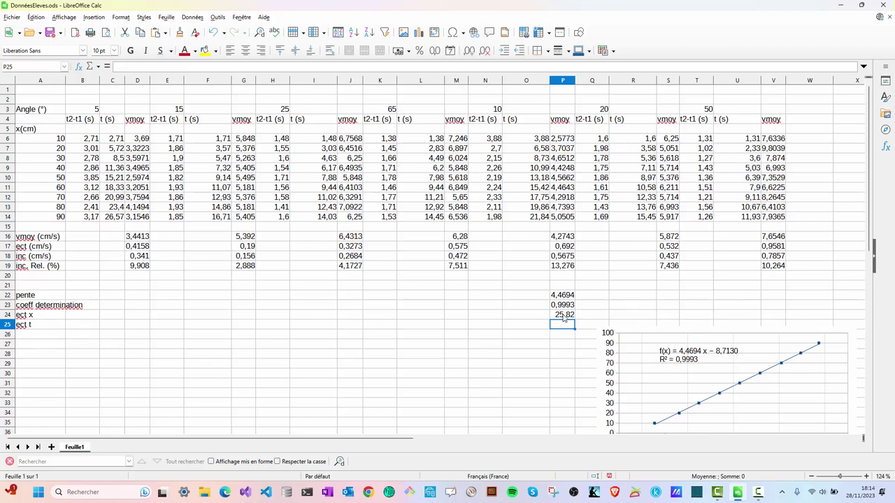
Step: Calculate the standard deviation of the 10° times in P25 with =ECARTYPE.P(O6:O14)
text(=ec)
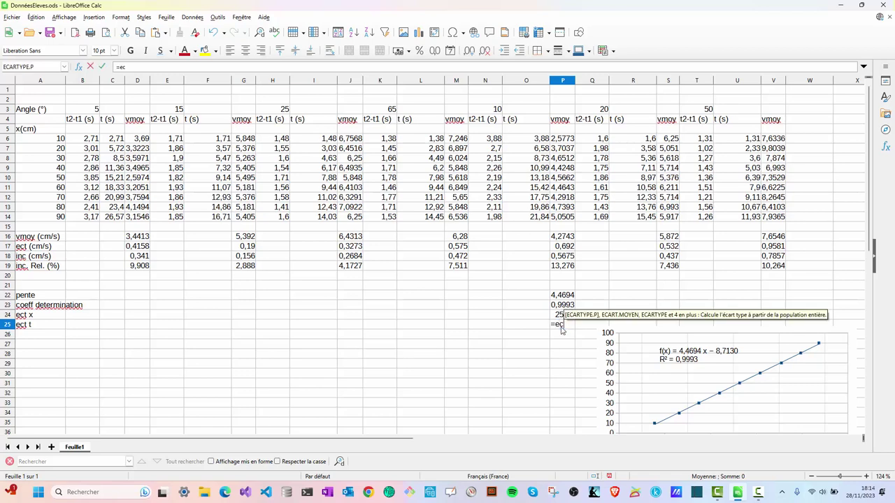
key(Return)
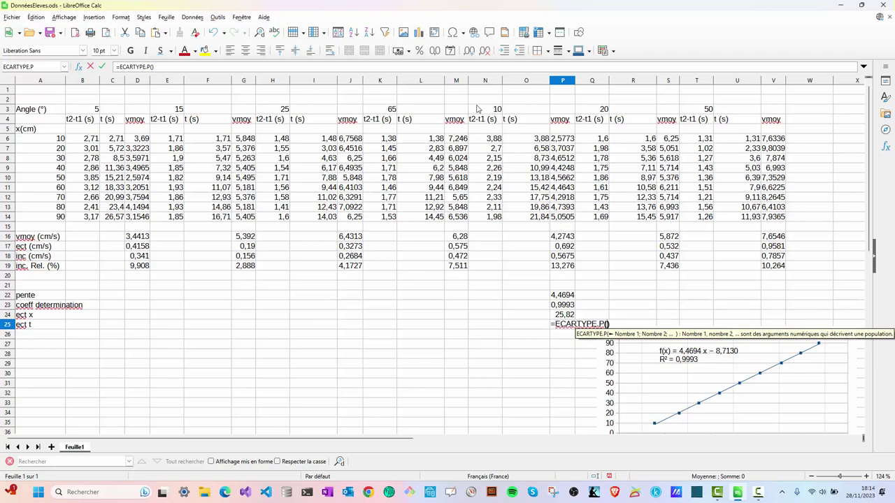
click(533, 142)
drag(533, 148, 530, 222)
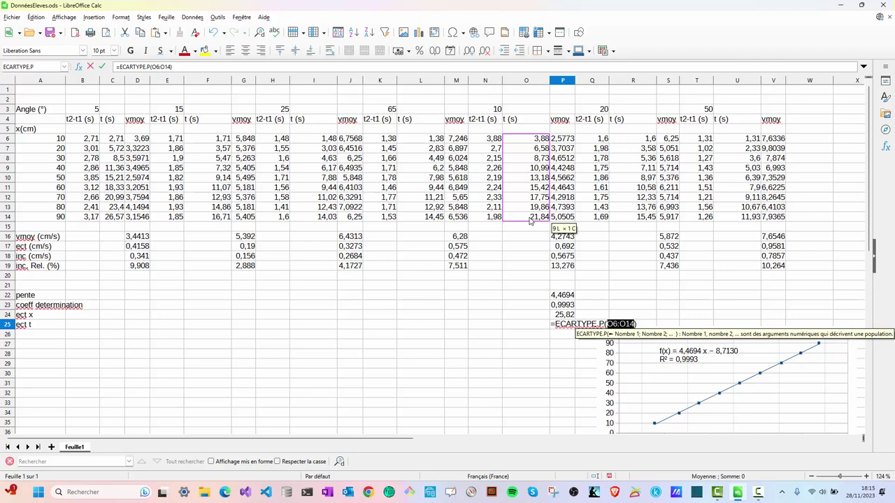
key(Return)
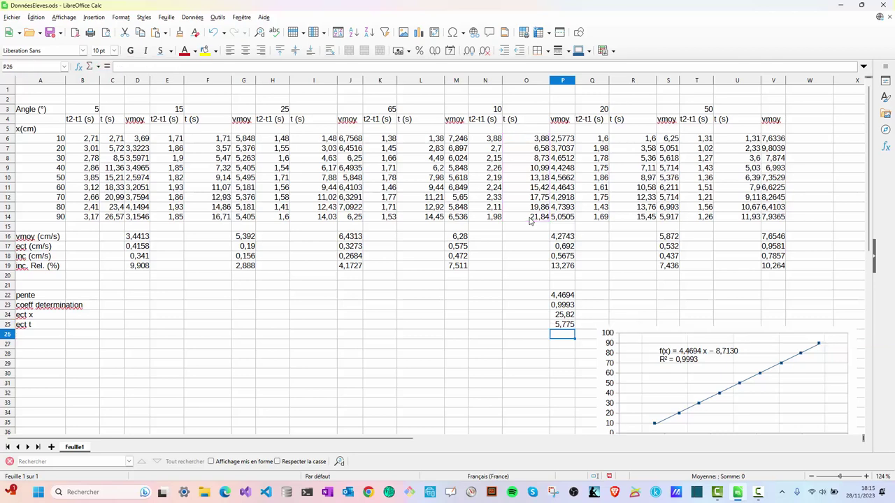
Step: Label cell A26 "inc abs"
click(39, 336)
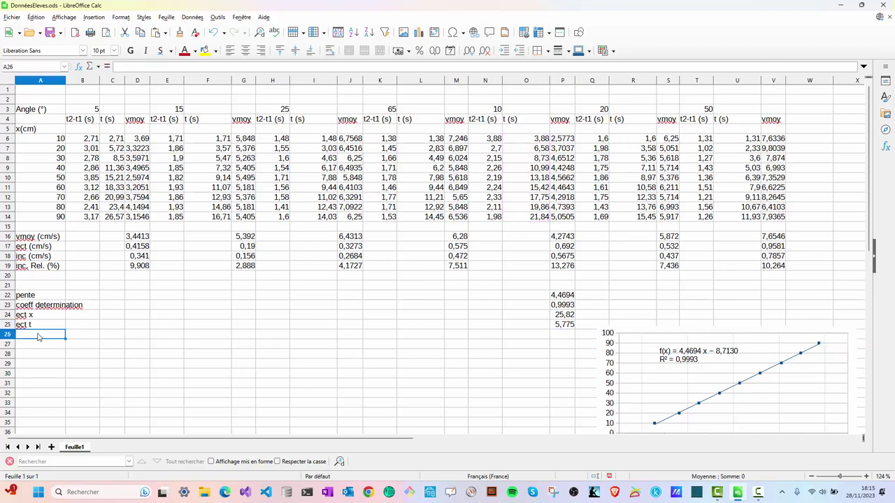
text(inc abs)
key(Tab)
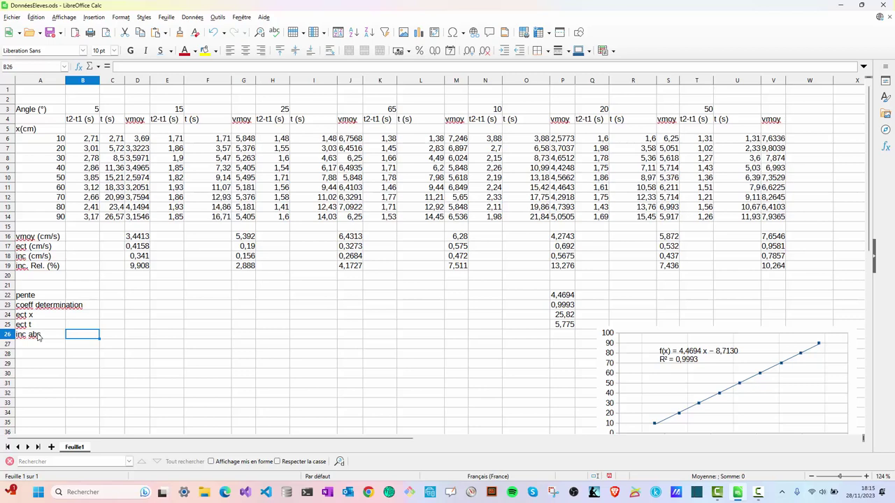
Step: Start the absolute uncertainty formula in B26 with =0,89*RACINE(1-P23)
text(=)
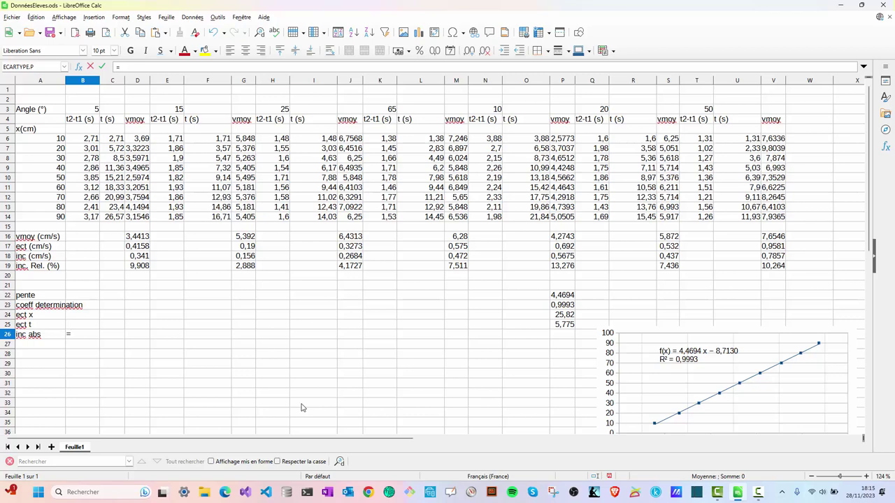
text(0,89* rac)
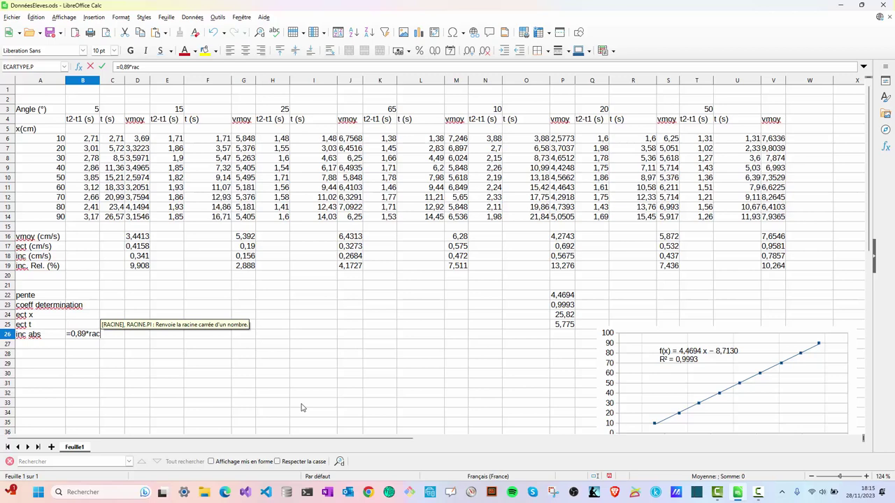
key(Return)
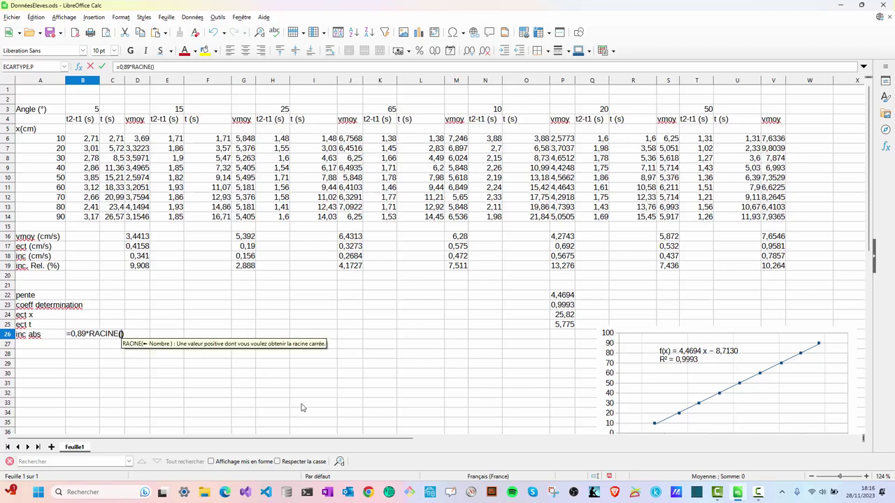
text(1)
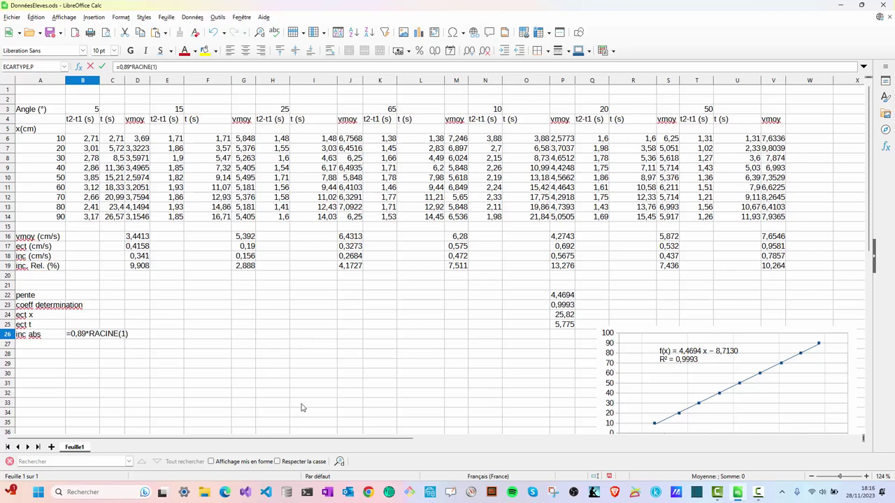
text(-)
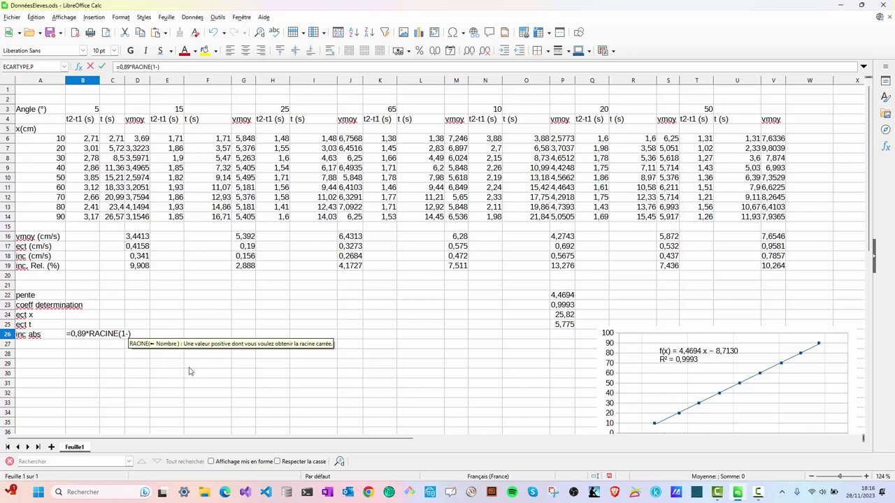
click(567, 306)
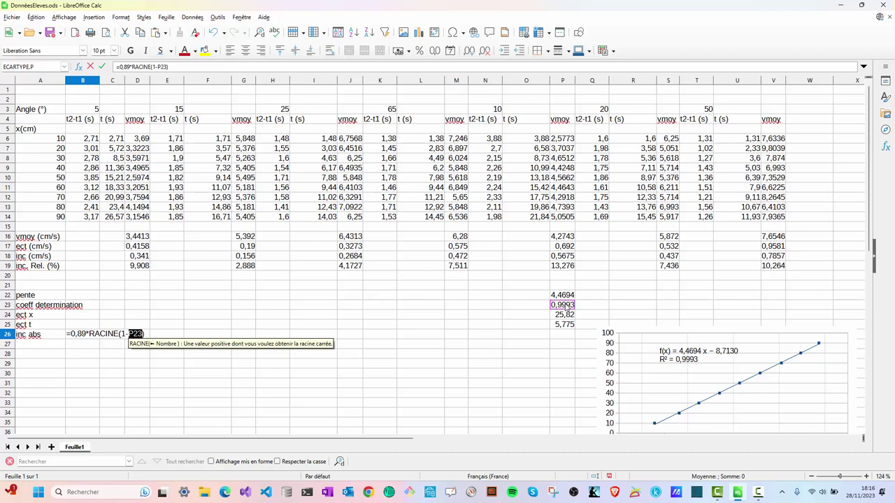
Step: Extend the B26 formula to =0,89*RACINE(1-P23)*A24/A25, complete it and select its cell
click(172, 67)
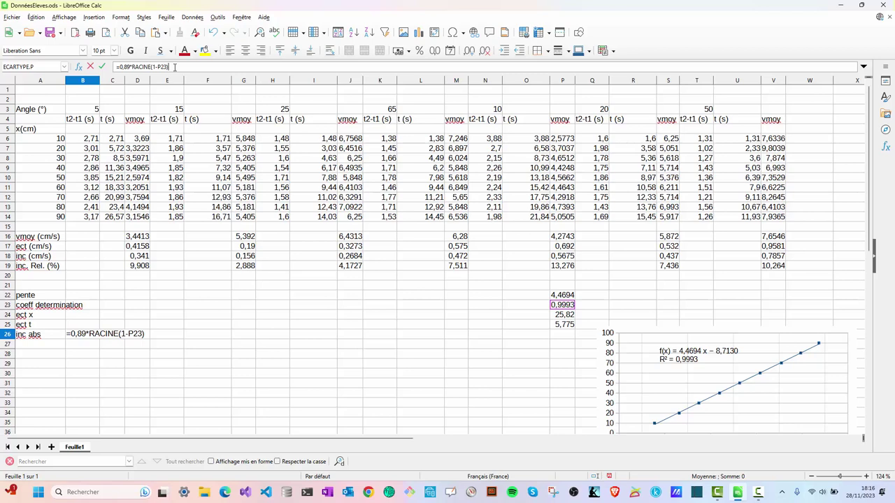
text(*)
click(32, 318)
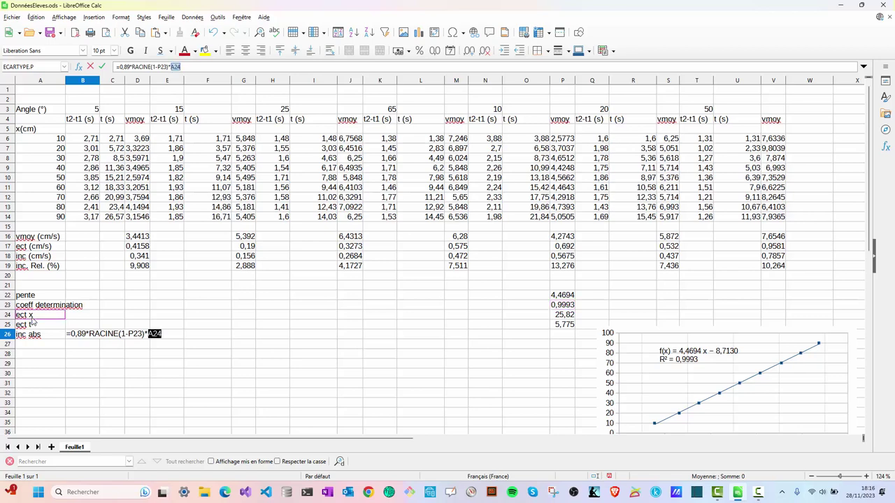
text(/)
click(34, 325)
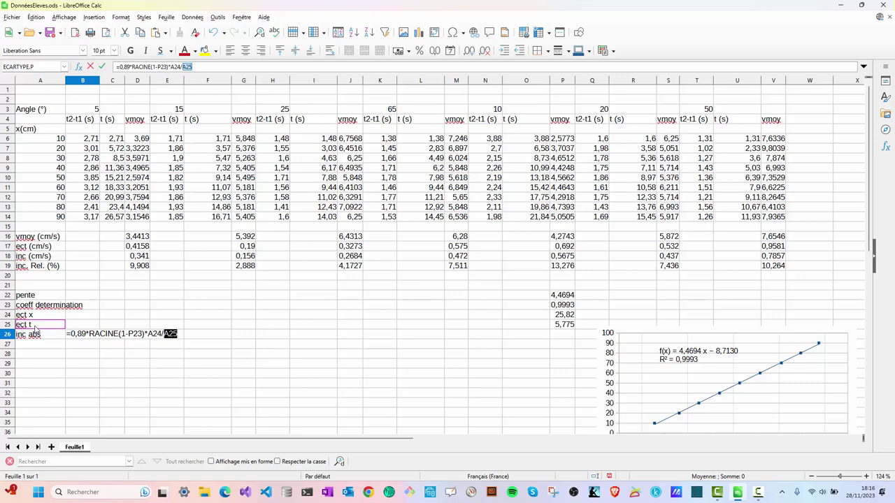
key(Return)
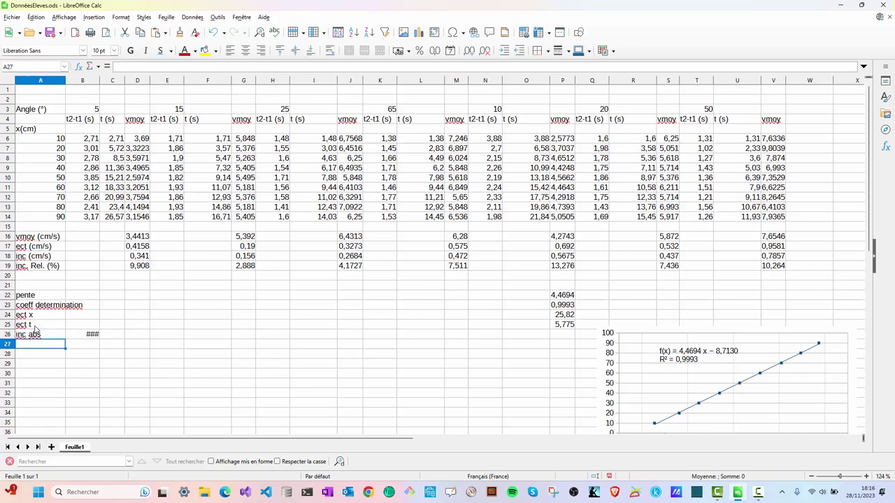
click(84, 337)
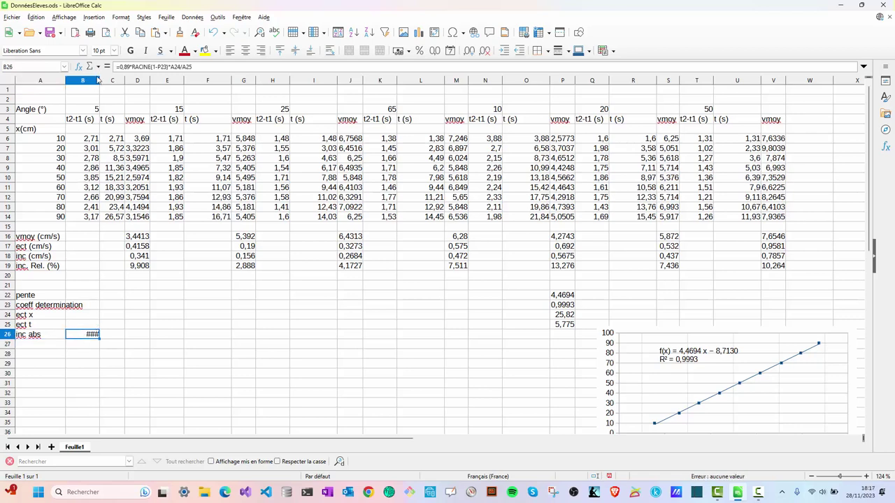
Step: Widen column B and calculate the 10° absolute uncertainty in P26 with =0,89*RACINE(1-P23)*P24/P25
drag(99, 80, 116, 81)
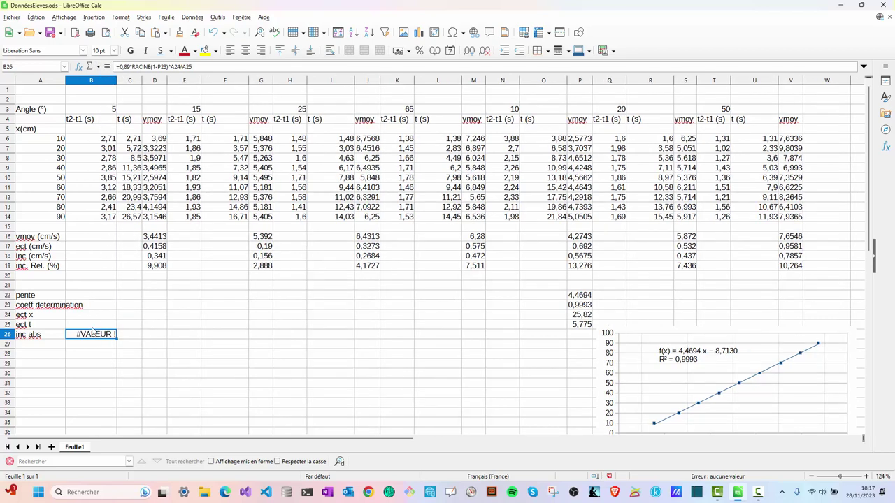
click(579, 337)
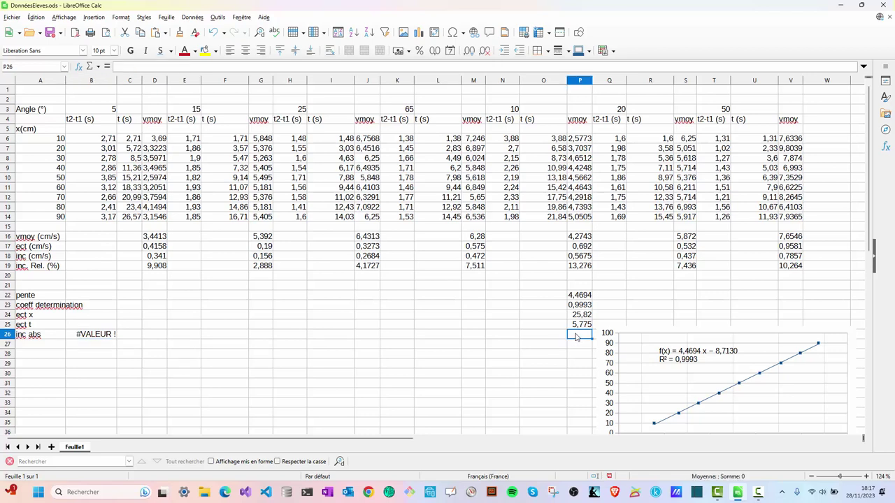
text(=0,89)
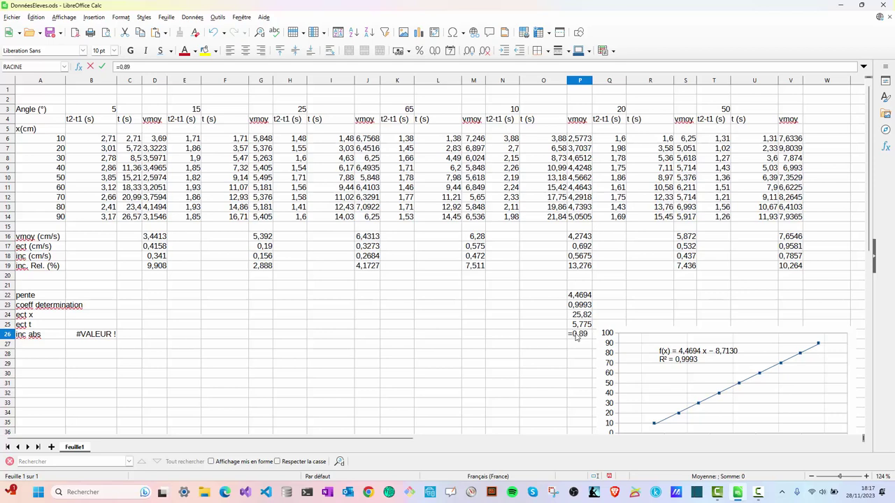
text(raci)
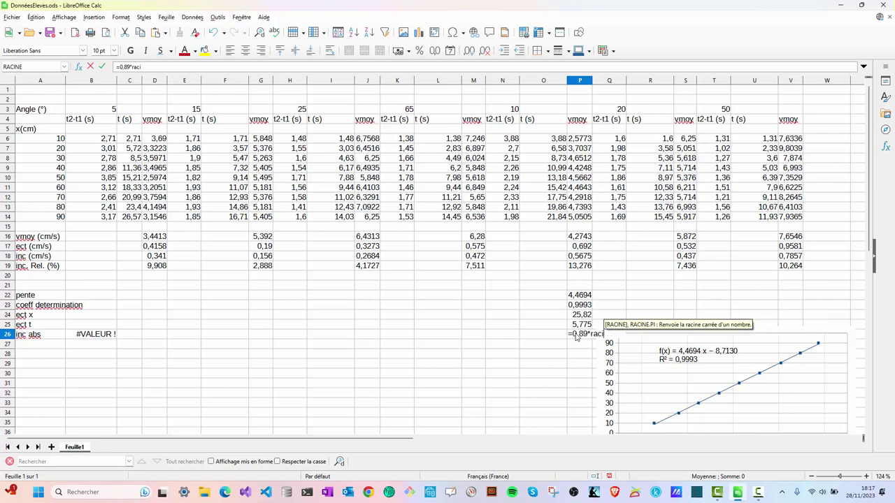
key(Return)
text(1)
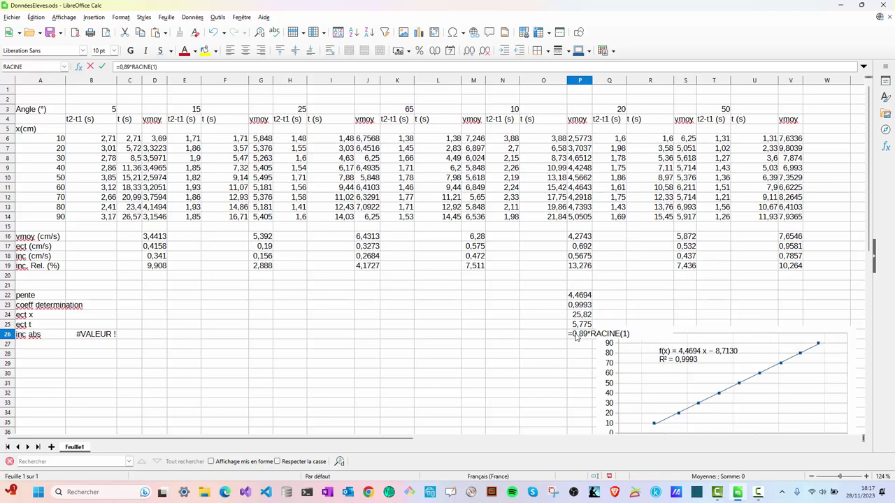
text(-)
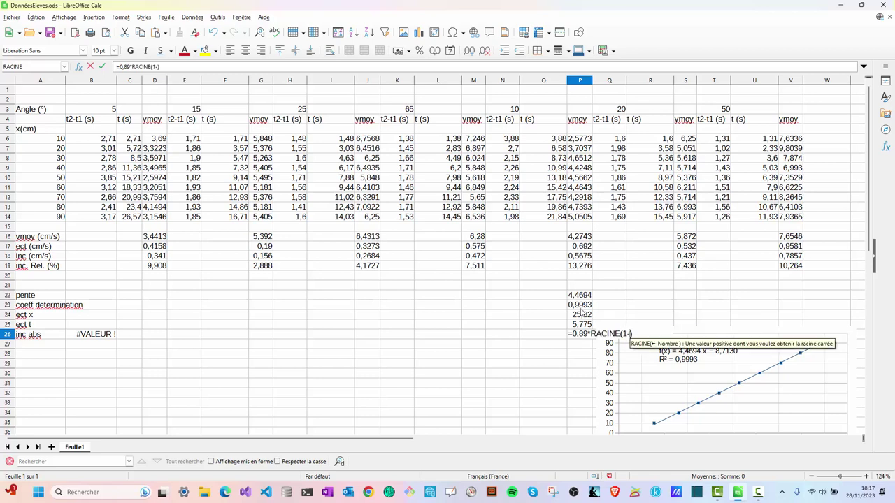
click(581, 306)
click(176, 66)
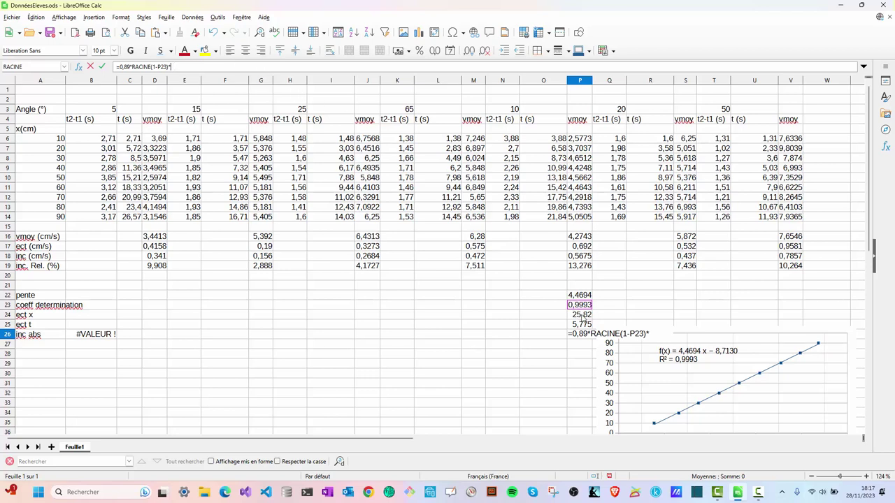
click(582, 315)
text(/)
click(582, 325)
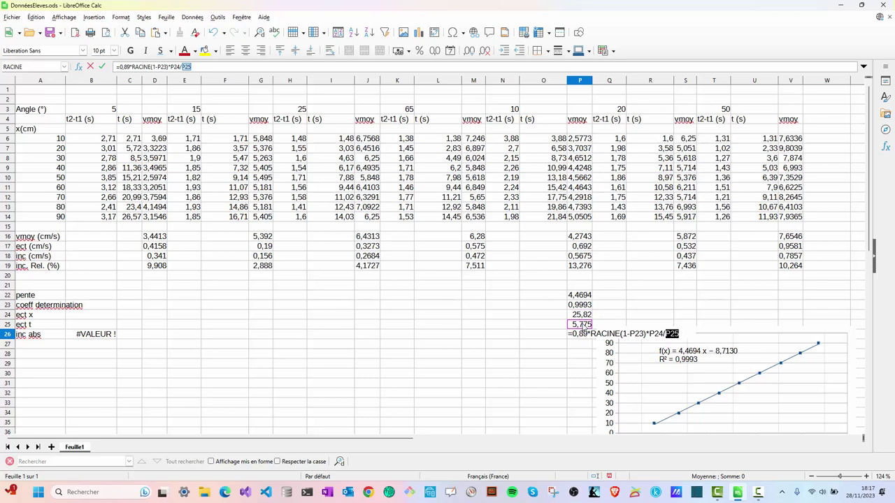
key(Return)
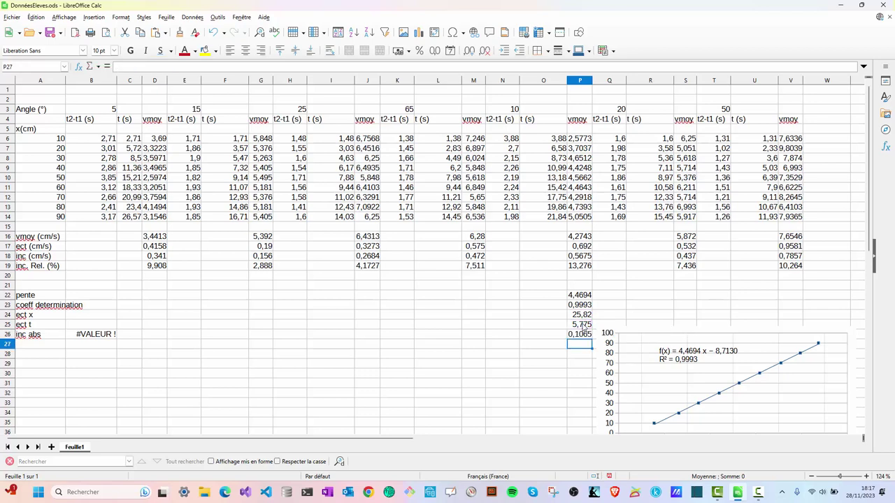
Step: Delete the misplaced absolute uncertainty formula from cell B26, keeping the default content types
click(109, 338)
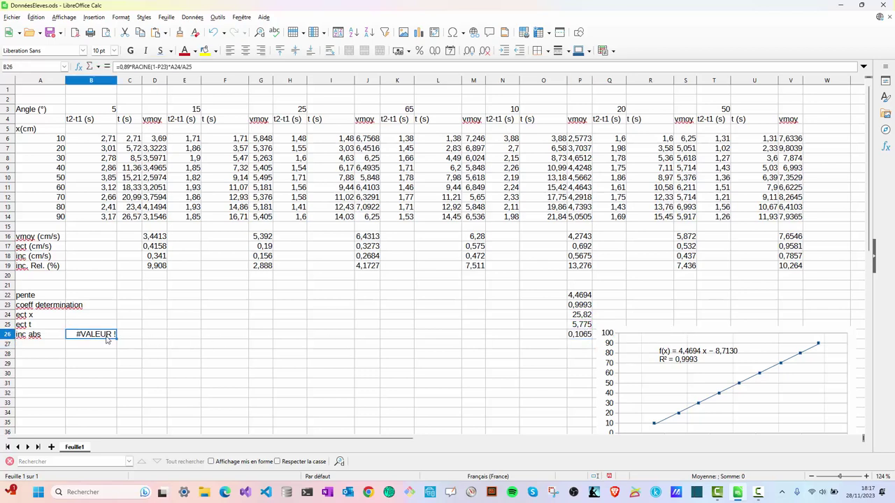
key(BackSpace)
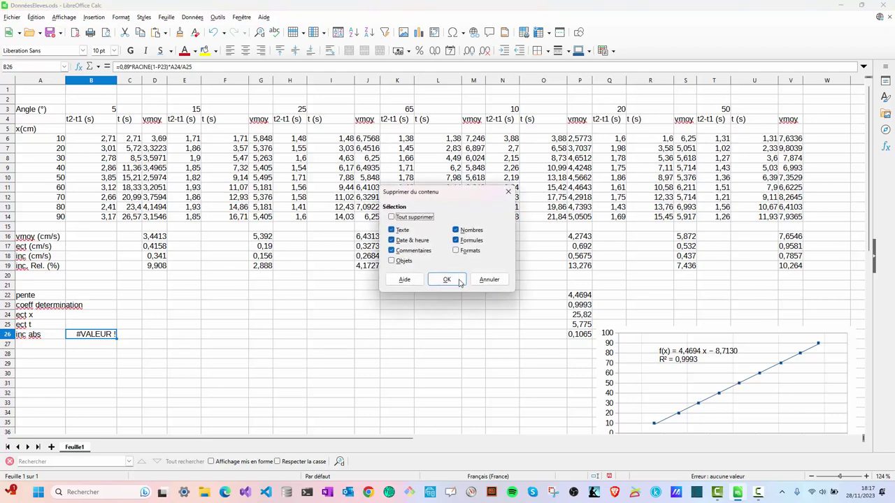
click(454, 282)
click(119, 357)
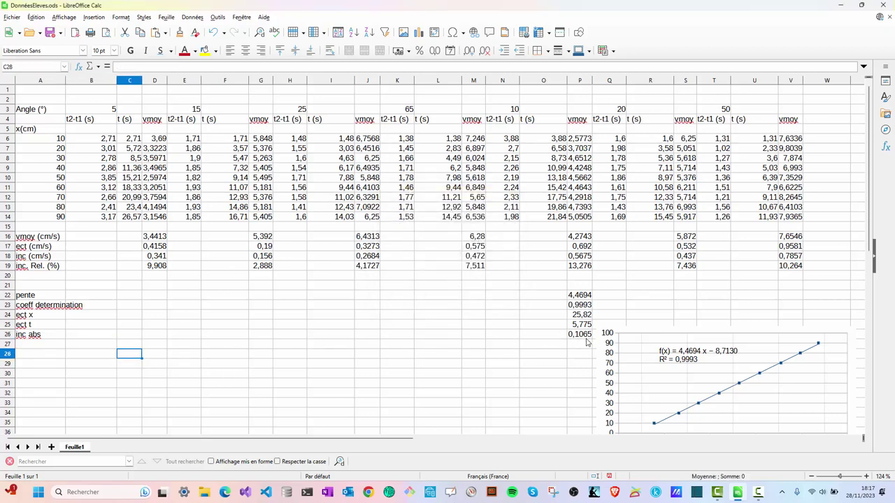
Step: Label cell A27 "inc rel" and calculate the 10° relative uncertainty in P27 with =P26/P22*100
click(44, 345)
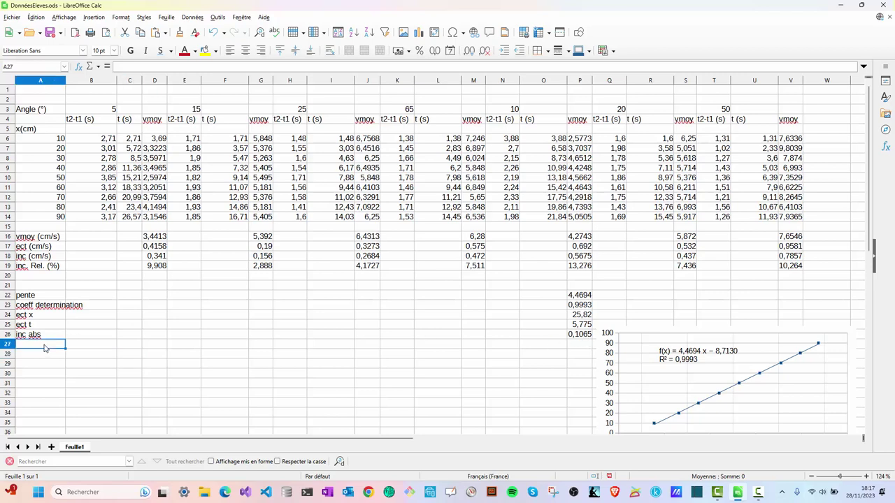
text(inc rel)
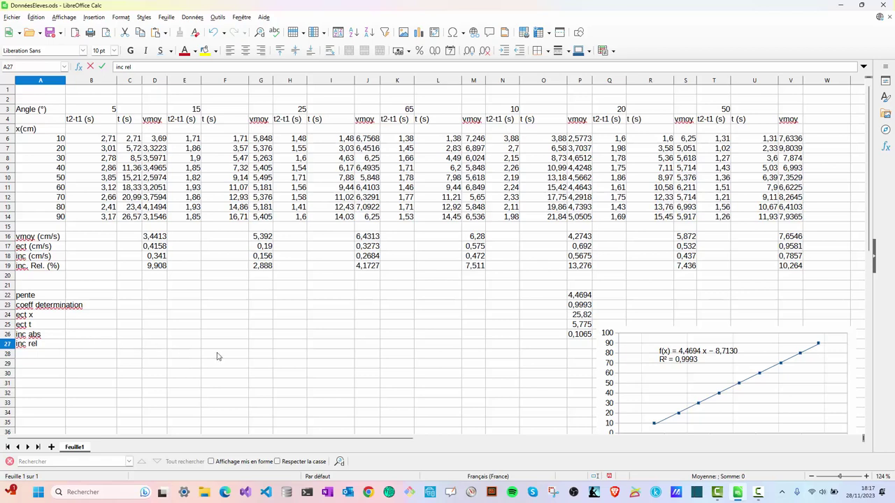
click(578, 346)
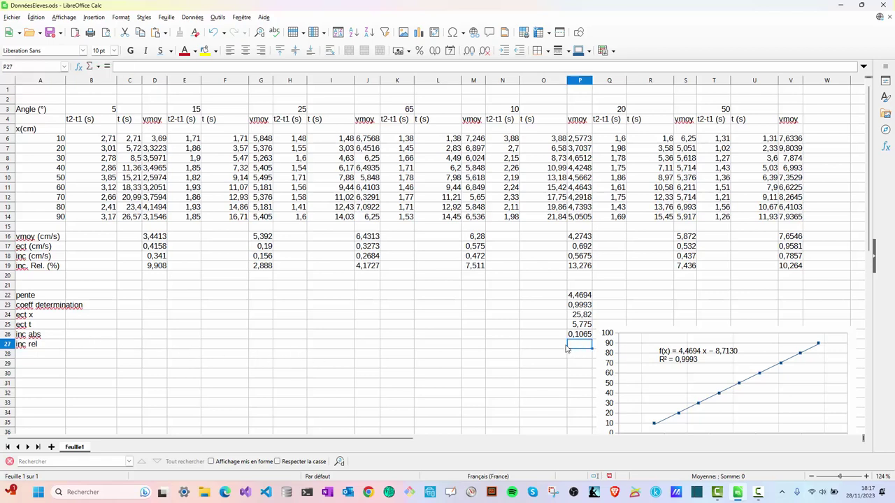
text(=)
click(580, 335)
text(/)
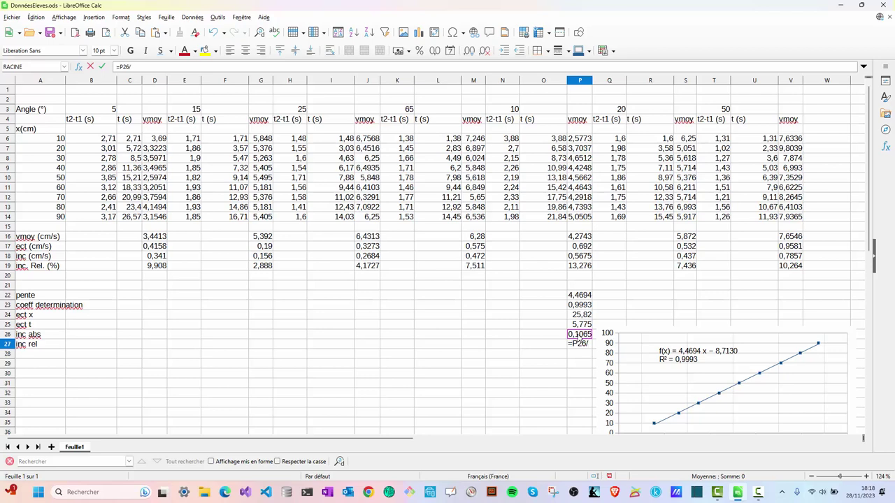
click(581, 297)
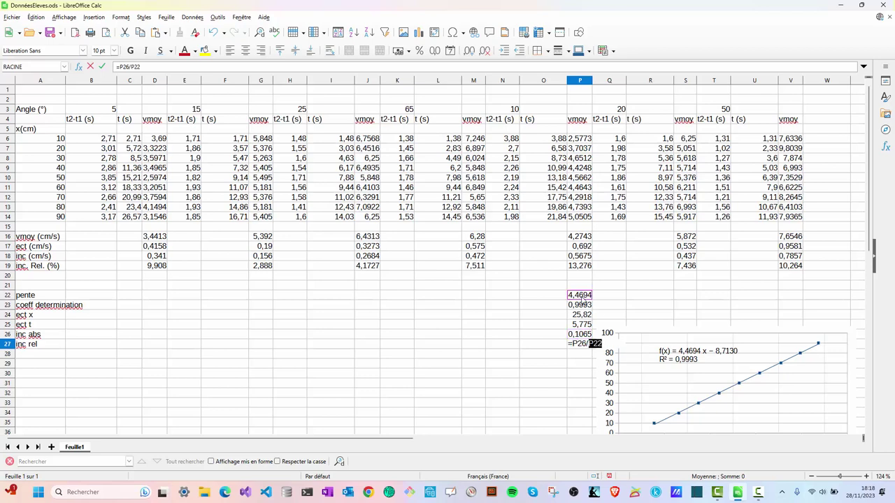
text(*100)
key(Return)
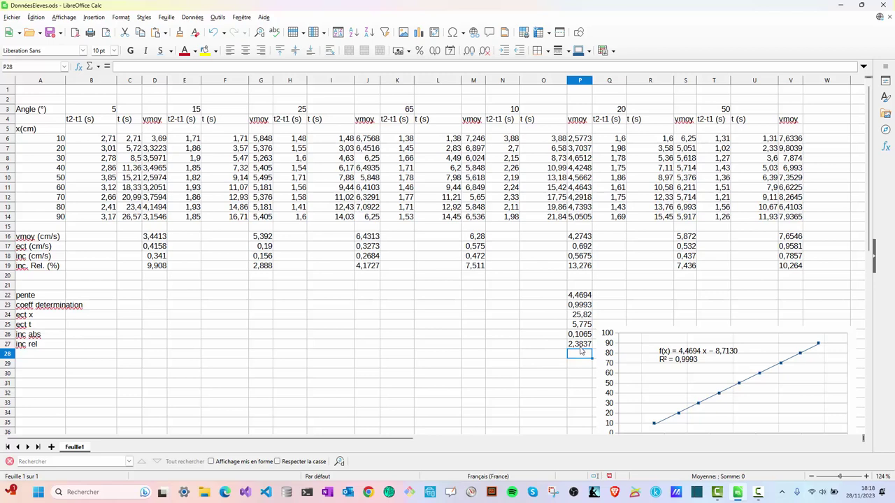
Step: Move the chart down clear of the results, and copy the formulas in P22:P27 to D22:D27 for the 5° series
drag(710, 333, 627, 396)
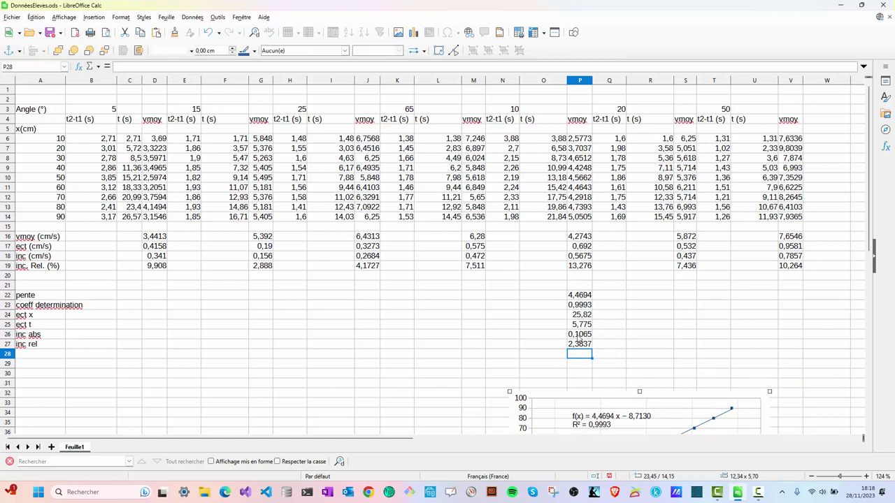
click(582, 298)
drag(582, 297, 582, 345)
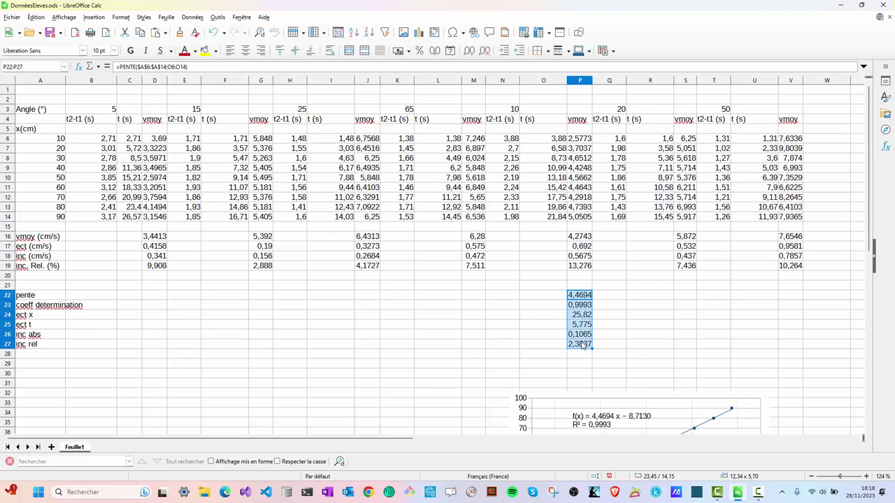
key(ctrl+c)
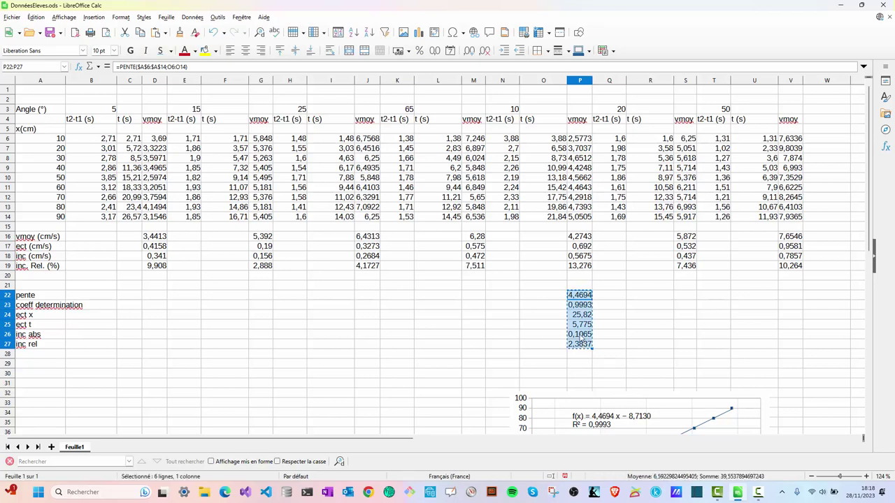
click(154, 297)
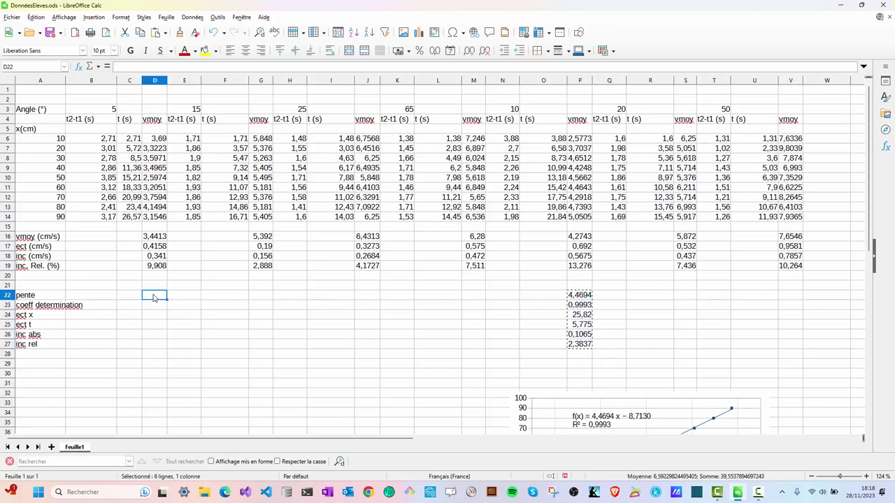
key(ctrl+v)
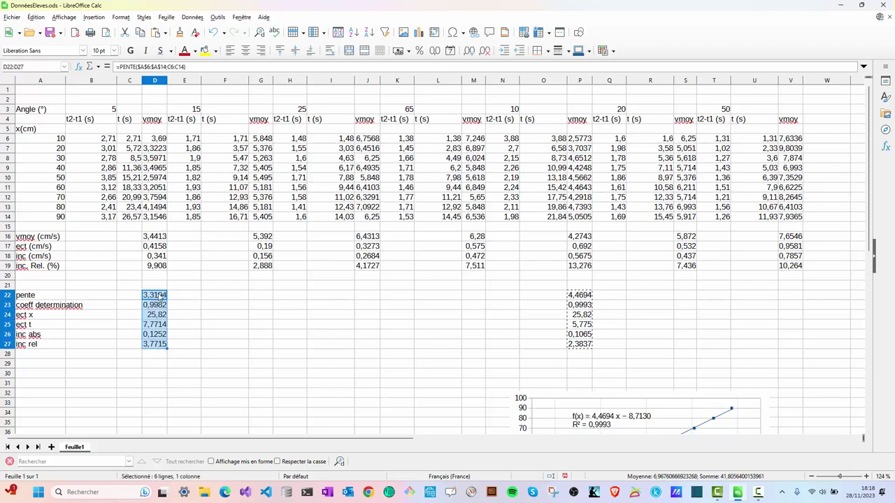
Step: Paste the copied slope and uncertainty formulas at G22, J22, M22, S22 and V22 for the 15°, 25°, 65°, 20° and 50° series
click(258, 299)
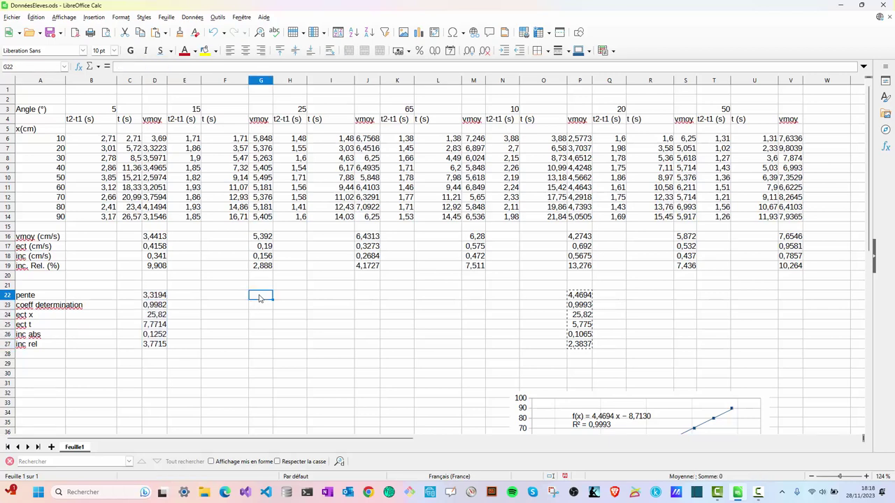
key(ctrl+v)
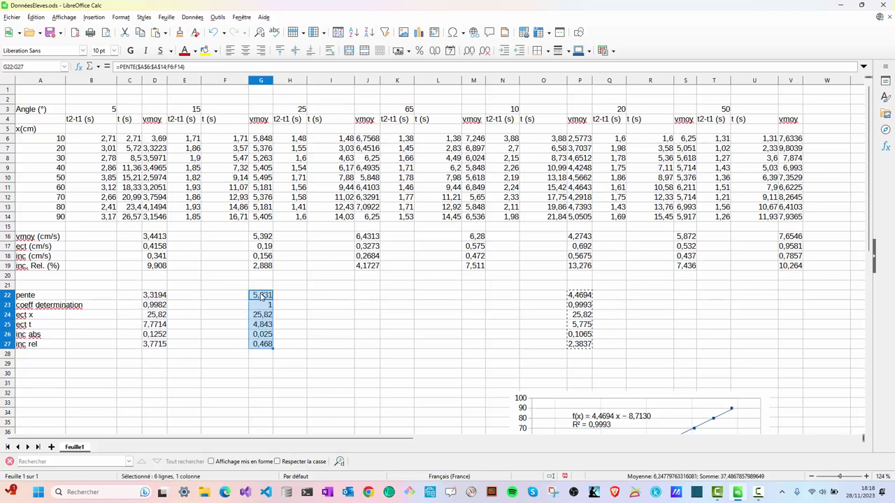
click(362, 297)
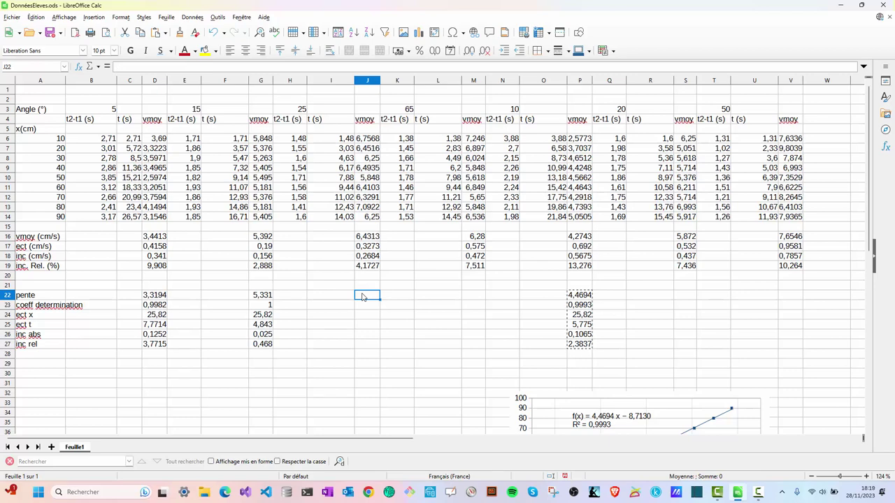
key(ctrl+v)
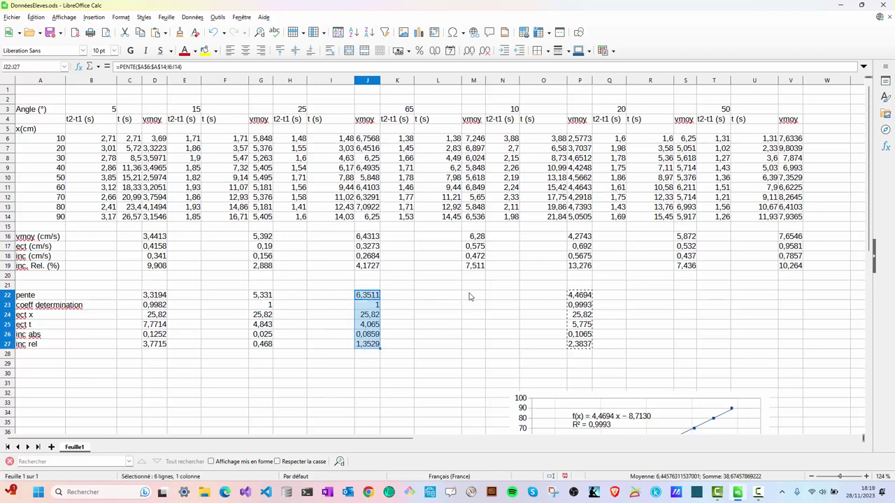
click(470, 296)
key(ctrl+v)
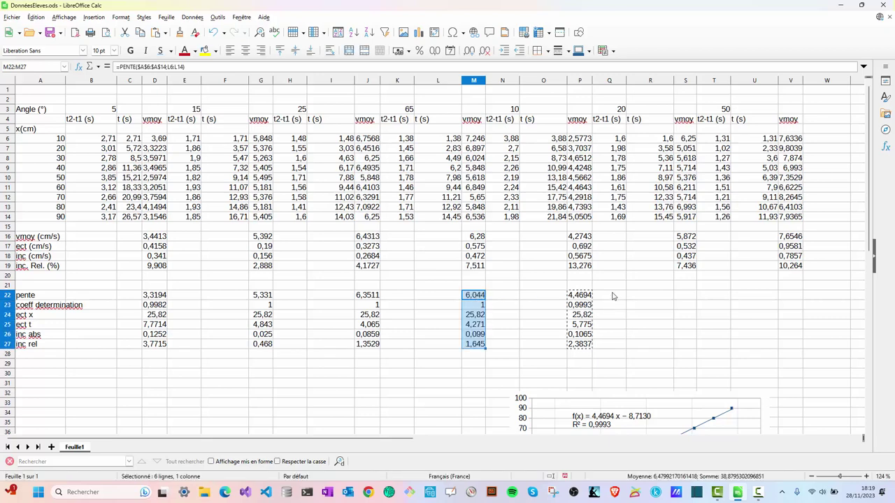
click(685, 299)
key(ctrl+v)
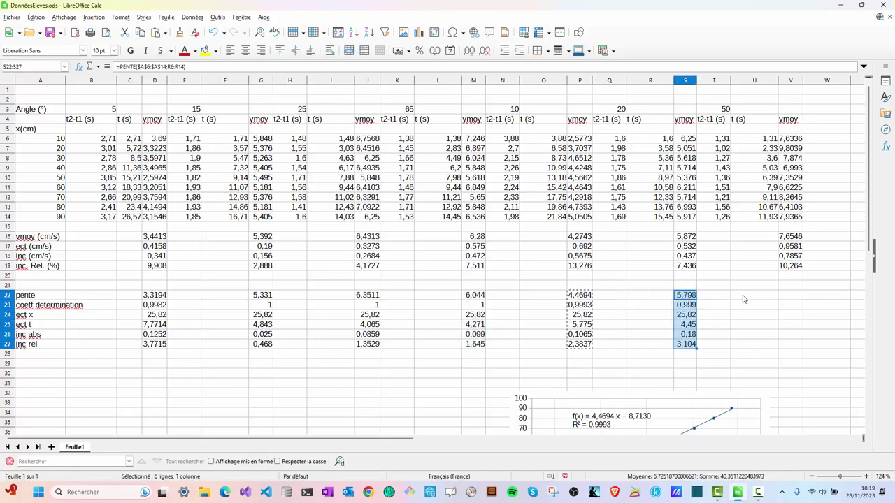
click(783, 297)
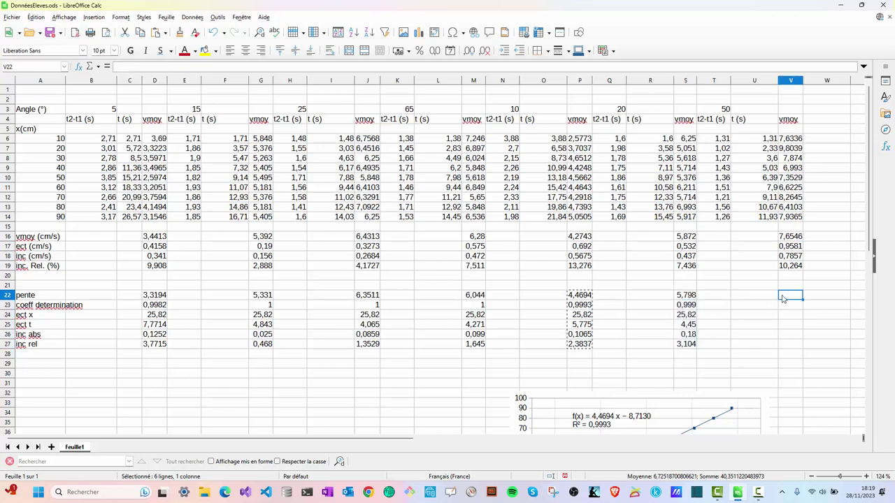
key(ctrl+v)
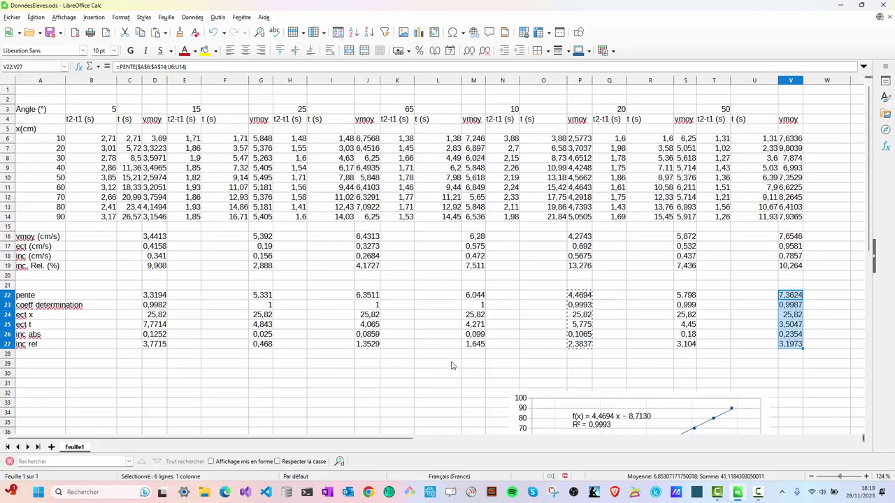
scroll(451, 365, down, 1)
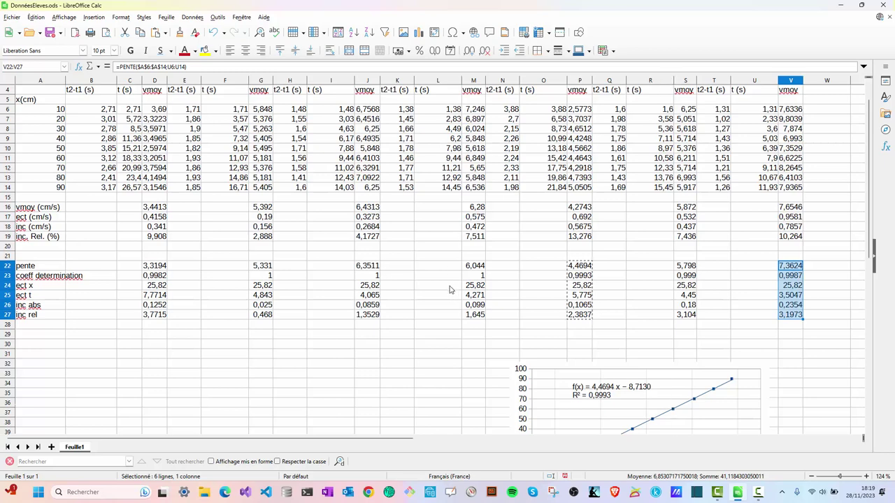
scroll(588, 342, down, 1)
scroll(588, 342, down, 1)
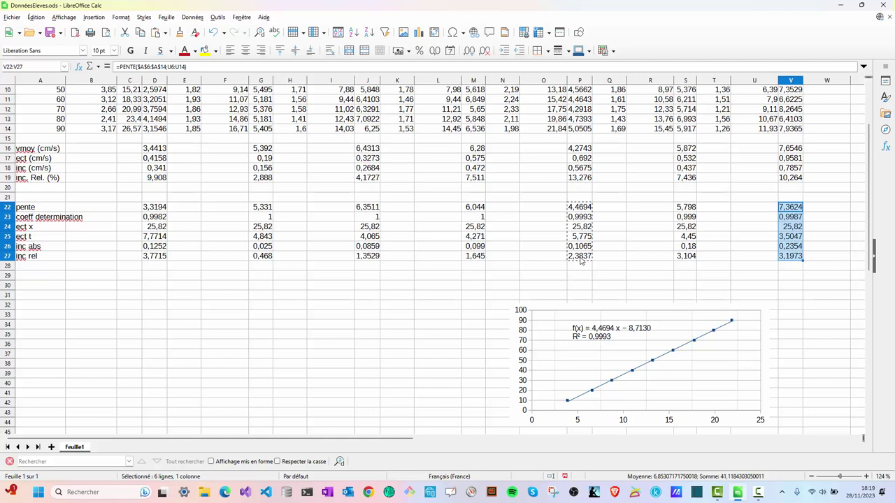
click(58, 306)
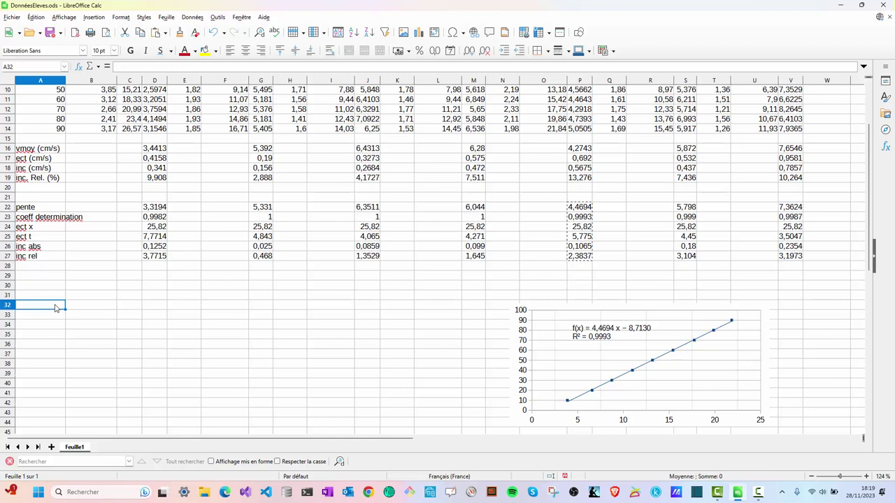
text(=)
scroll(93, 302, up, 2)
scroll(93, 302, up, 1)
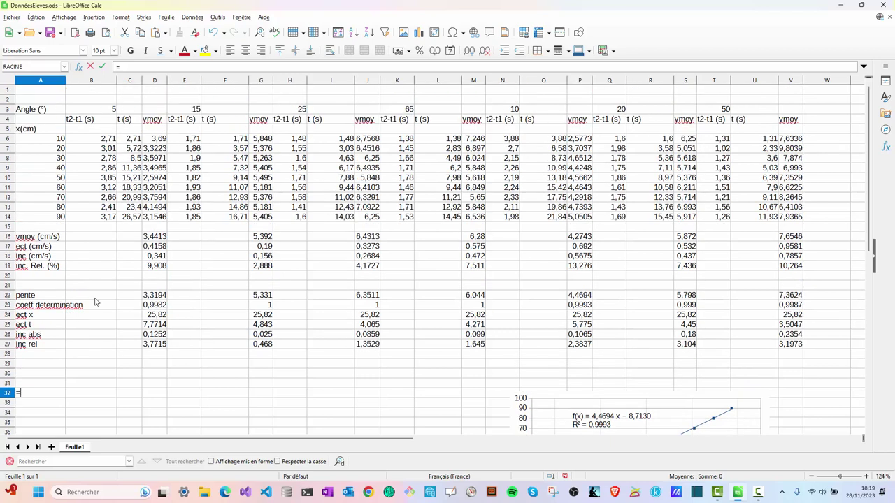
scroll(94, 302, down, 1)
click(38, 344)
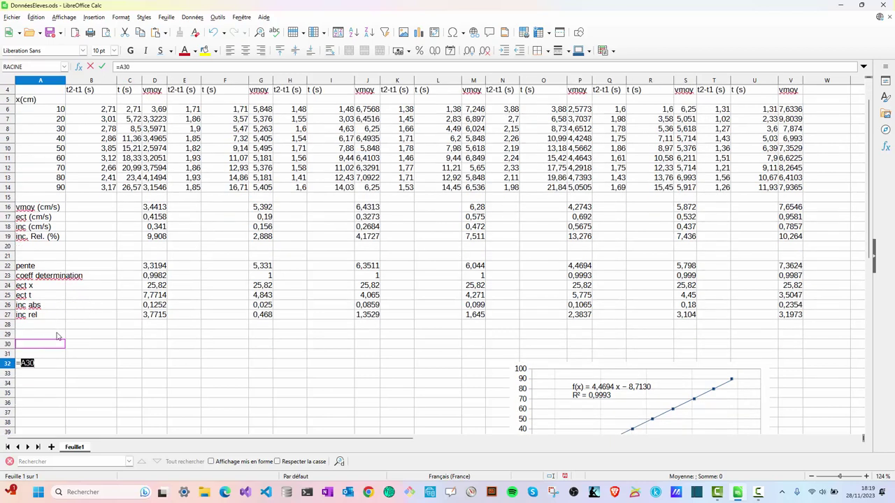
key(Escape)
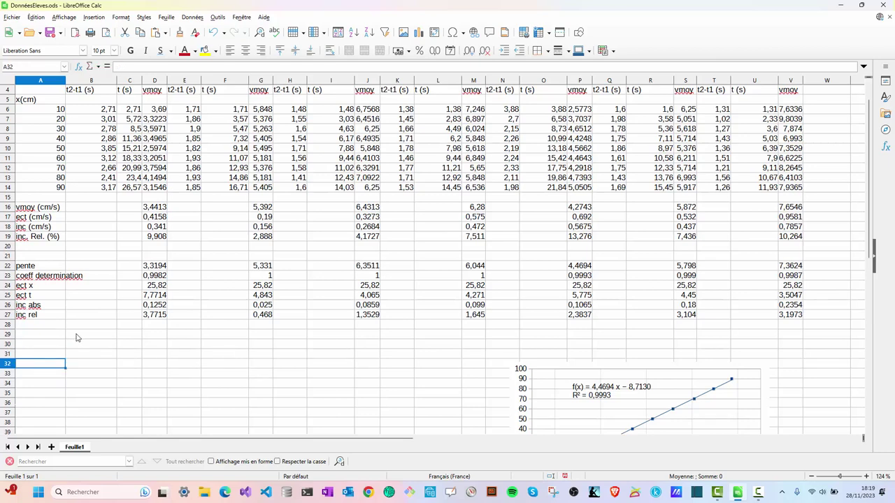
Step: Start a list of angles in column A by linking A30 to the 5° header (=B3) and A31 to the 15° header (=E3)
click(50, 344)
text(=)
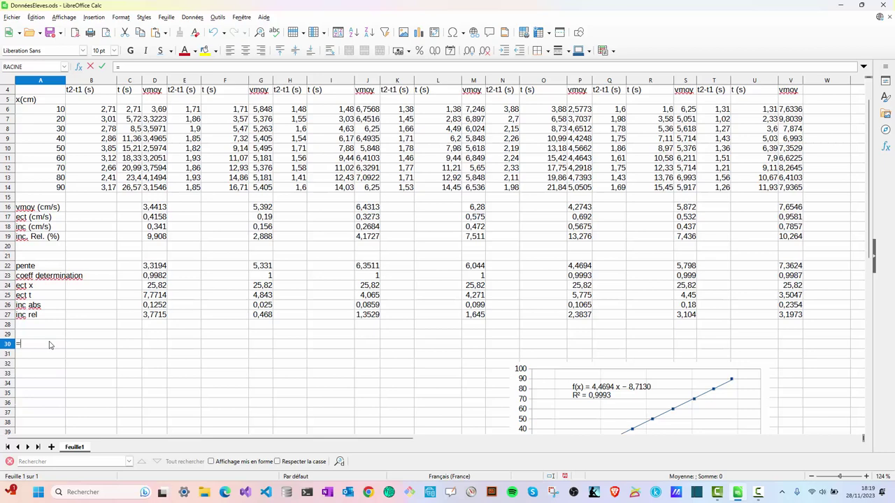
scroll(104, 179, up, 1)
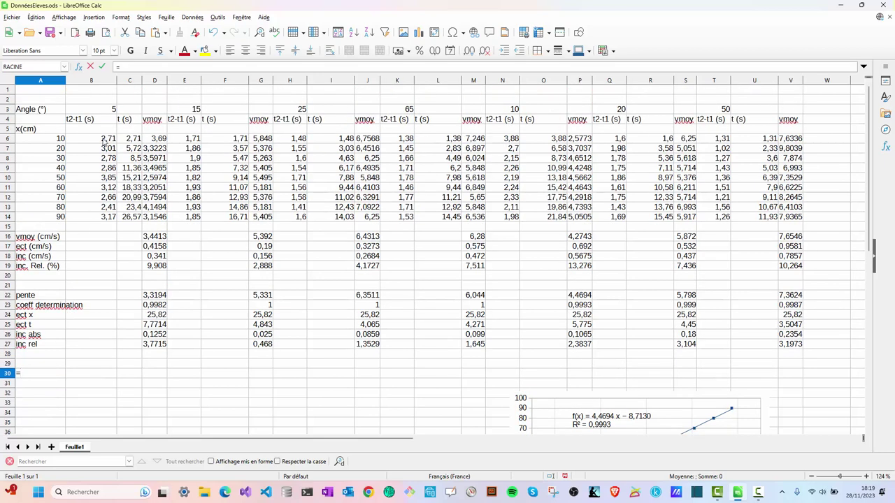
click(109, 112)
key(Return)
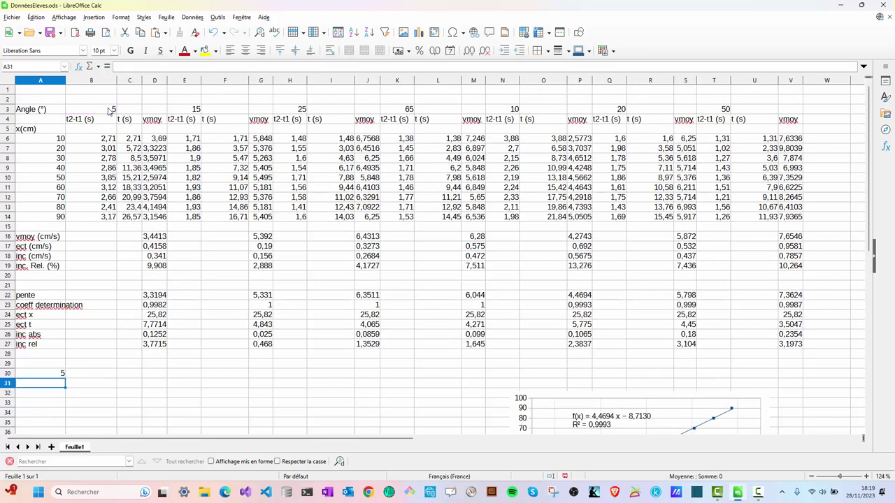
text(=)
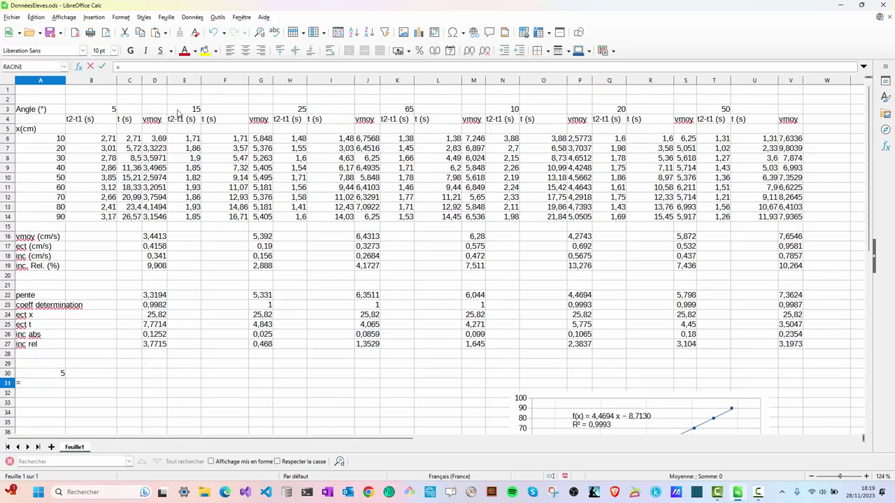
click(183, 112)
key(Return)
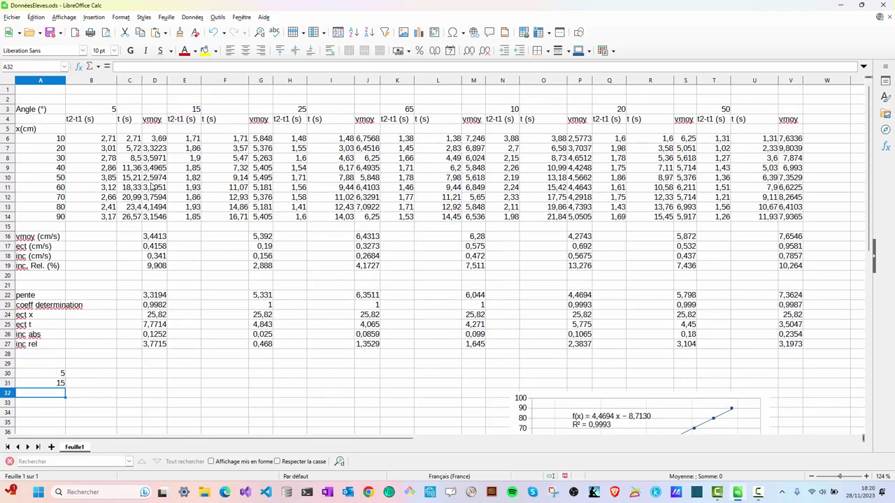
Step: Link A32 to the 25° angle header with =H3 and A33 to the 65° header with =K3
text(=)
click(289, 112)
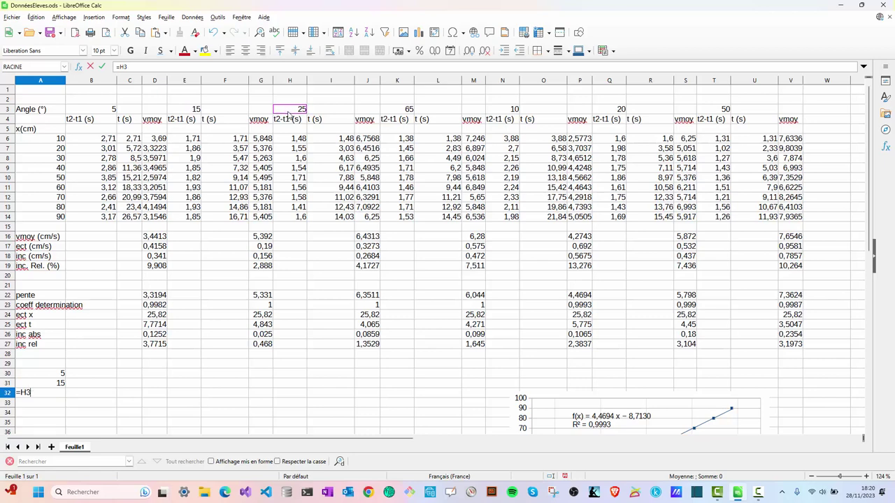
key(Return)
text(=)
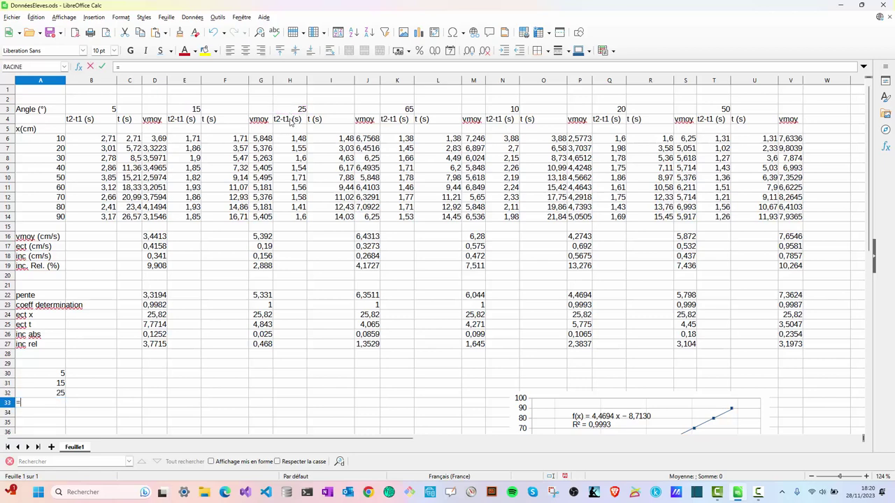
click(409, 111)
key(Return)
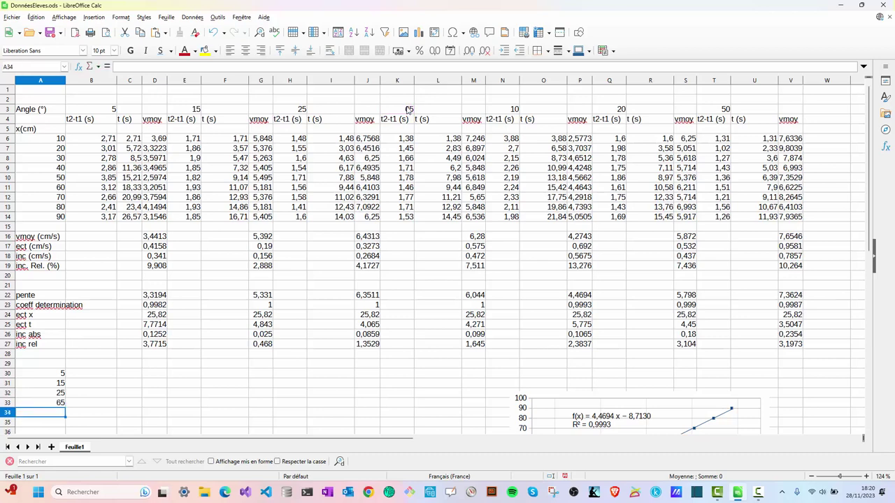
Step: Complete the angle list by linking A34, A35 and A36 to the 10°, 20° and 50° headers in N3, Q3 and T3
text(=)
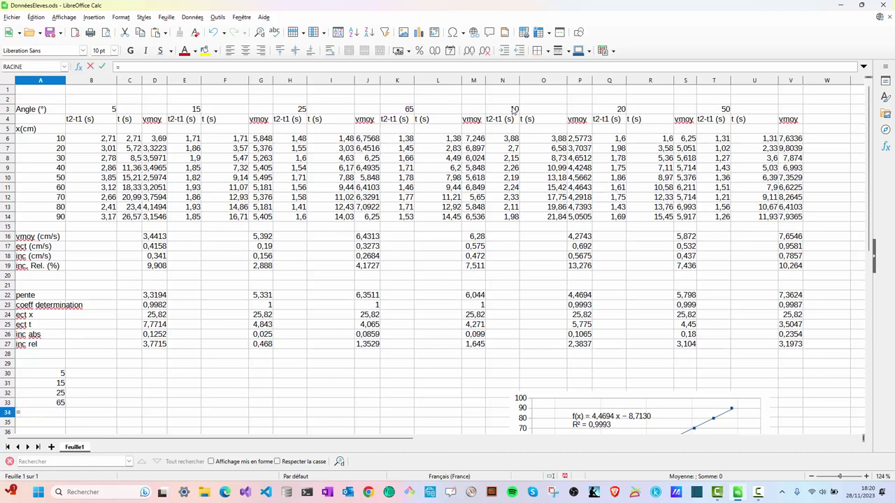
click(514, 110)
key(Return)
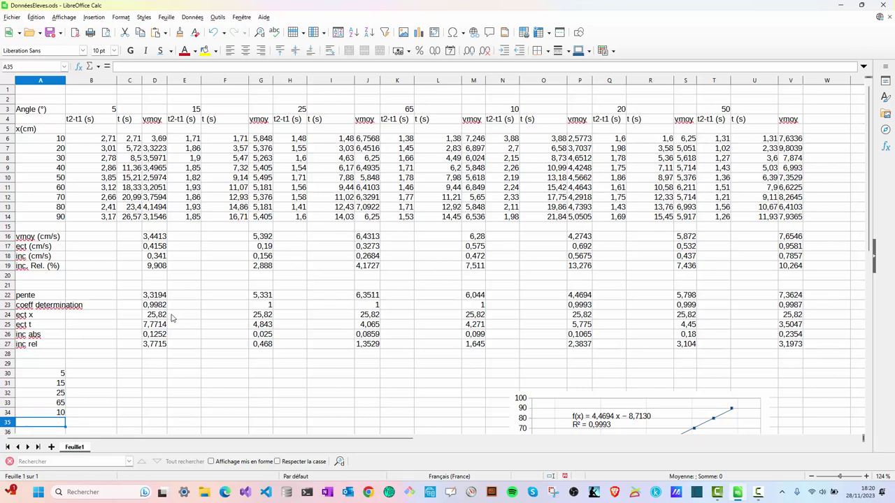
text(=)
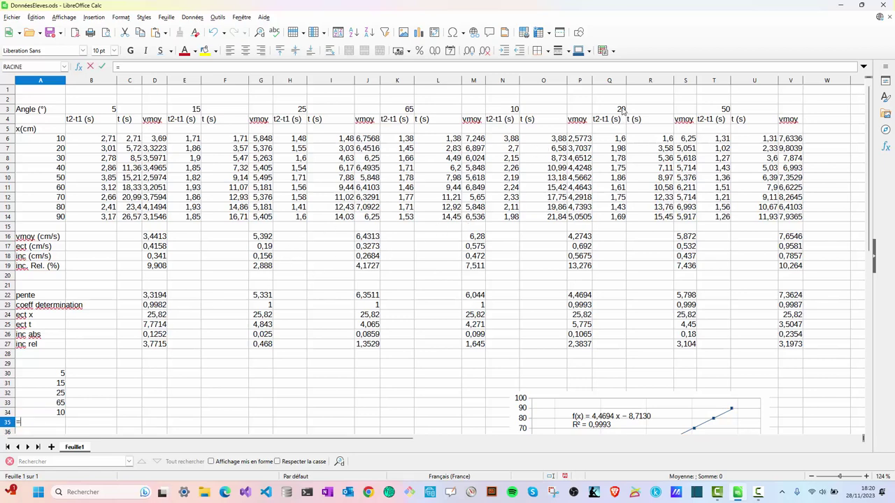
click(622, 111)
key(Return)
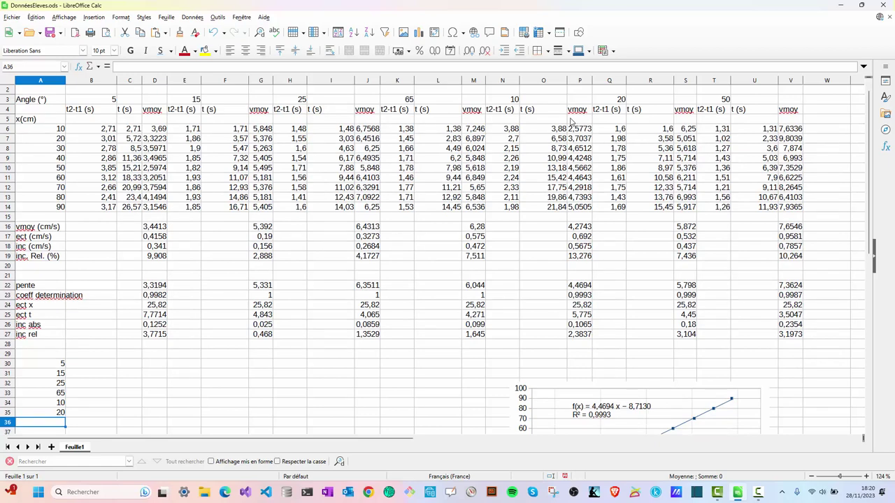
text(=)
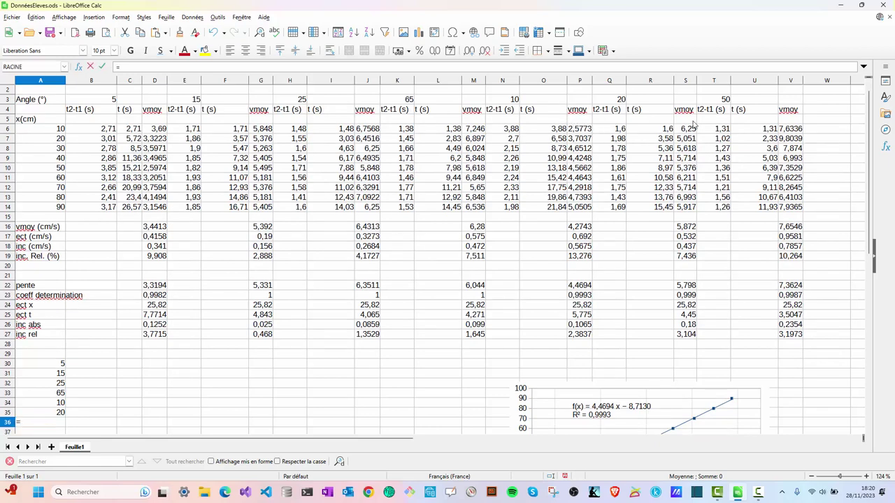
click(724, 100)
key(Return)
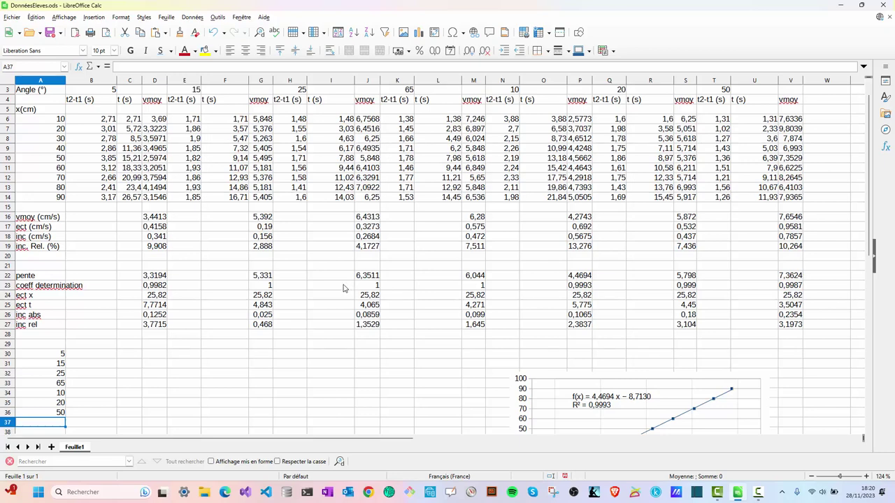
Step: Beside the listed angles, link B30 to the 5° slope with =D22 and B31 to the 15° slope with =G22
click(89, 357)
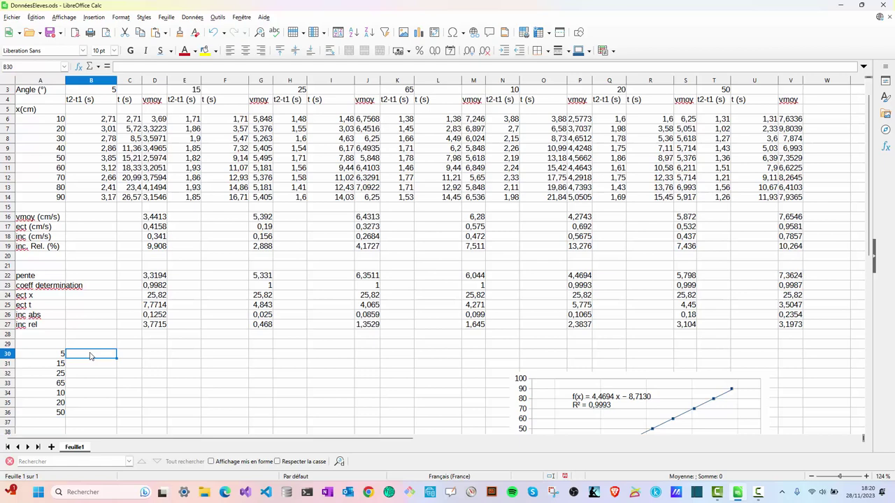
text(=)
click(159, 281)
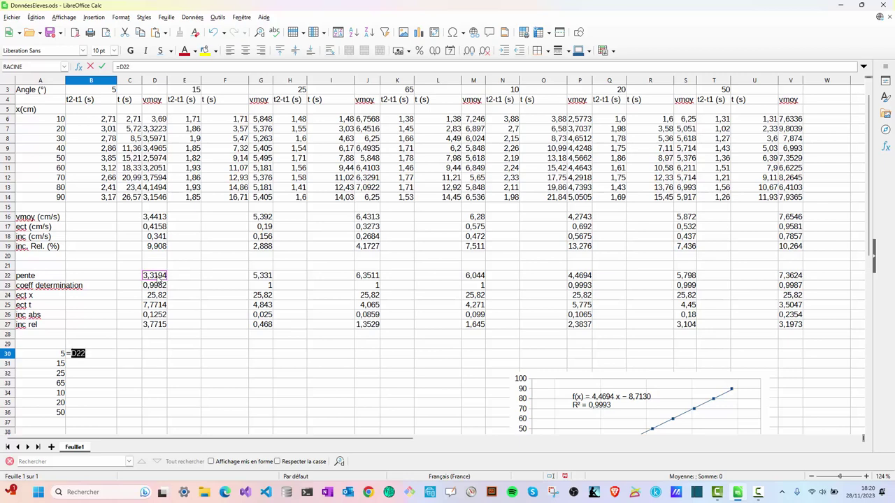
key(Return)
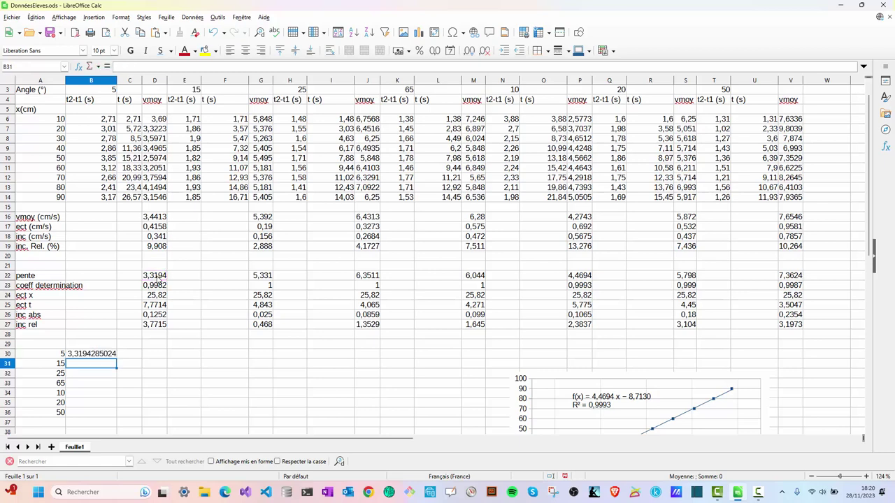
text(=)
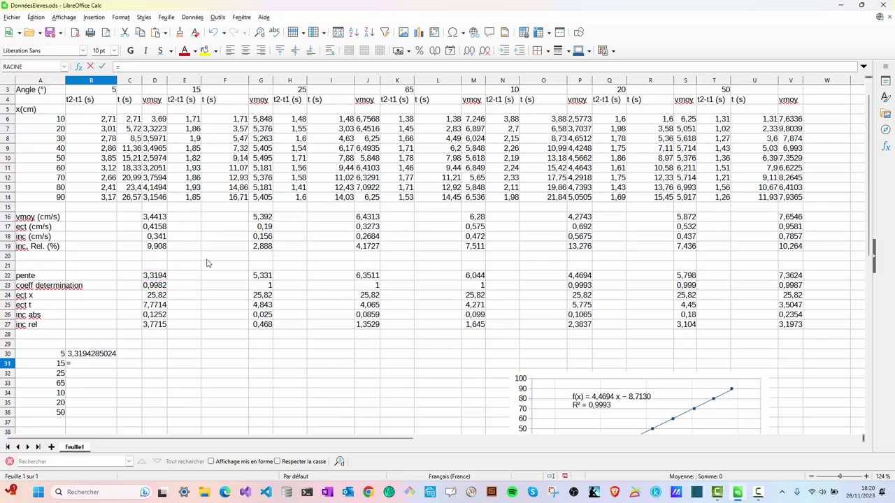
click(265, 276)
key(Return)
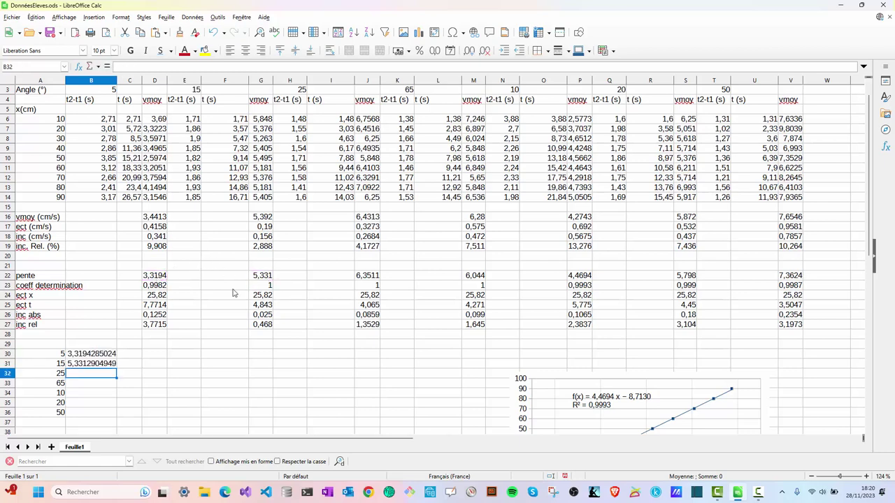
Step: Link B32 to the 25° slope with =J22 and B33 to the 65° slope with =M22
text(=)
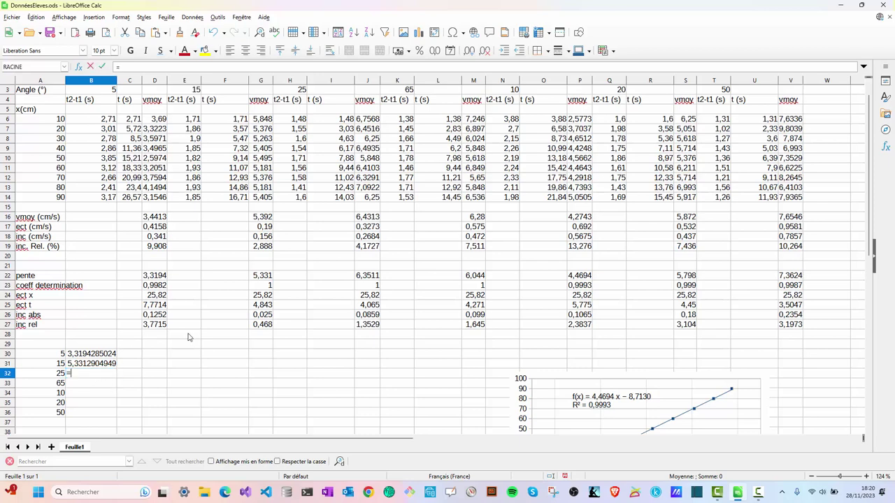
click(364, 279)
key(Return)
text(=)
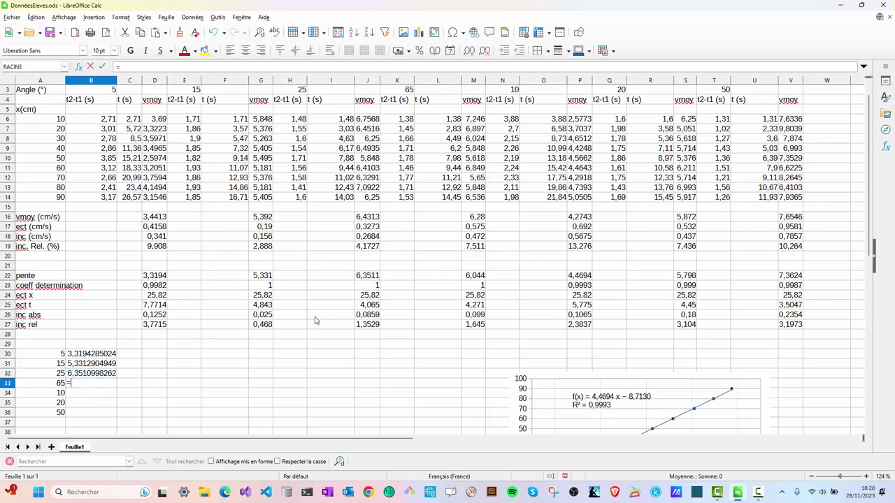
click(475, 277)
key(Return)
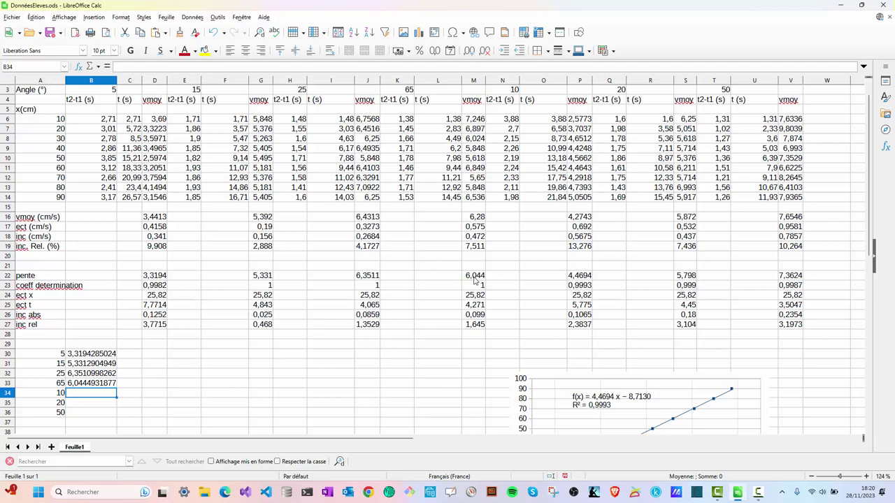
Step: Complete the slope column by linking B34, B35 and B36 to the 10°, 20° and 50° slopes in P22, S22 and V22
text(=)
click(580, 279)
text(=)
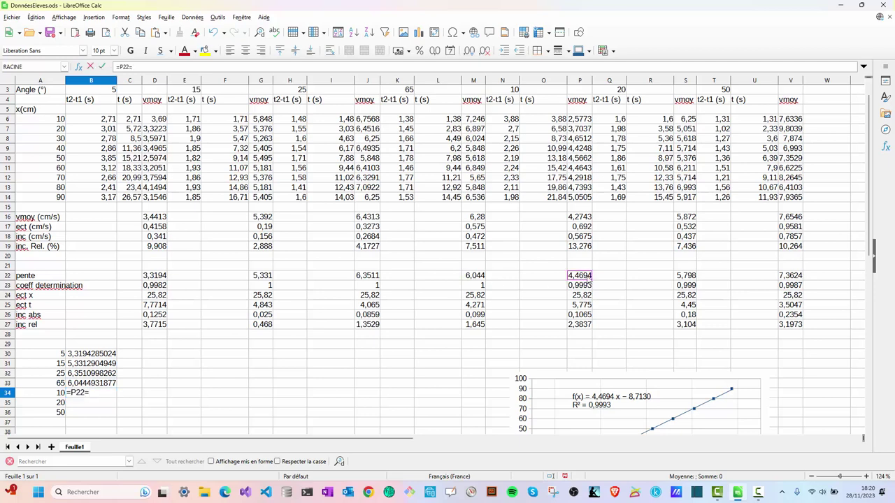
key(Return)
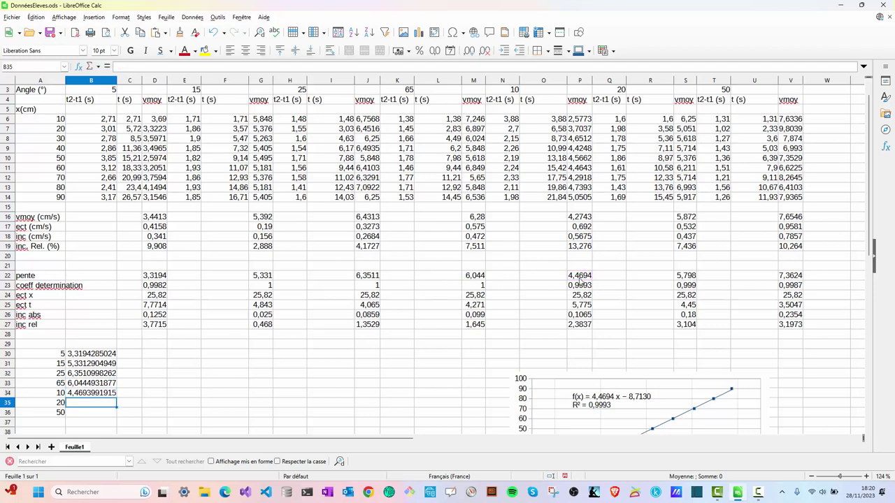
text(=)
click(685, 277)
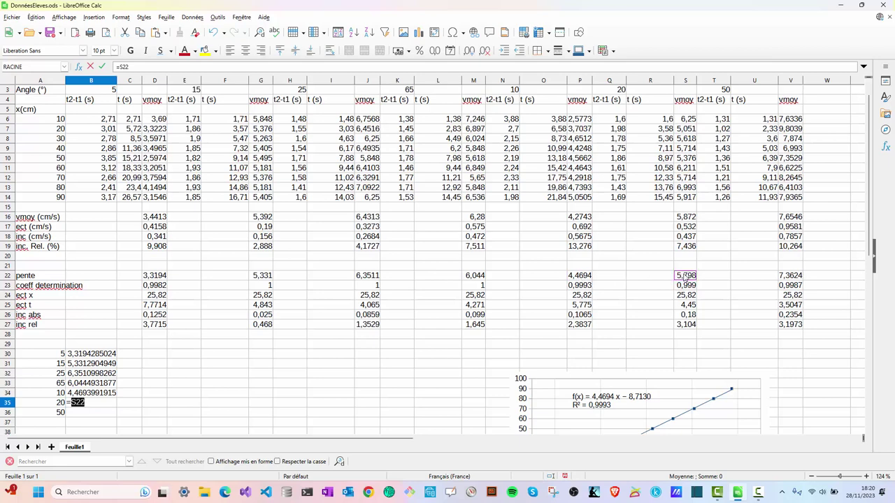
key(Return)
text(=)
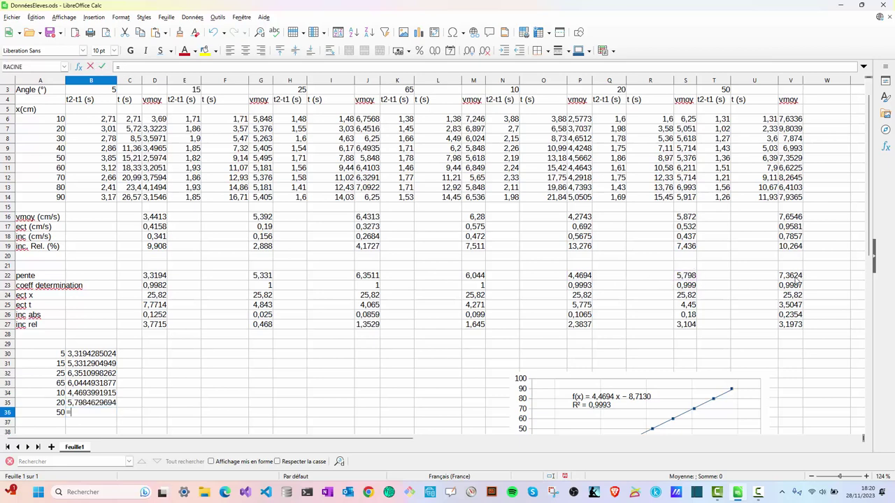
click(789, 276)
key(Return)
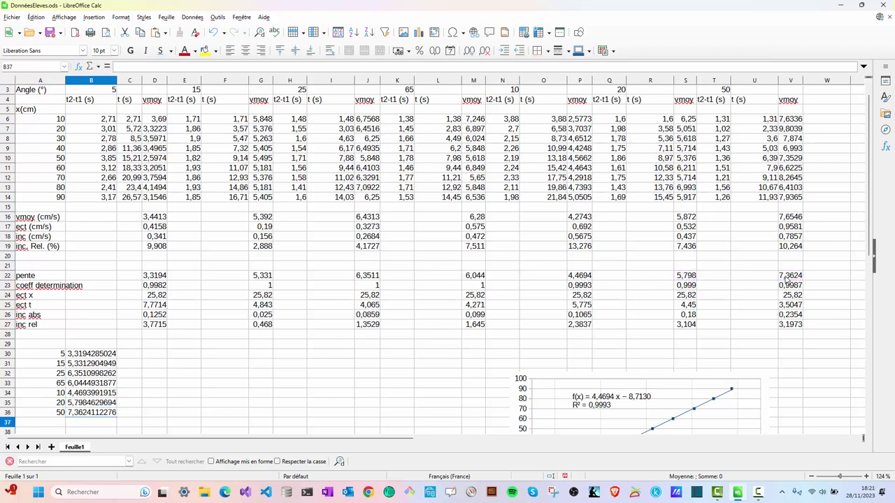
Step: In the third column of the summary table, link C30 to the 5° absolute uncertainty with =D26 and C31 to the 15° one with =G26
click(127, 356)
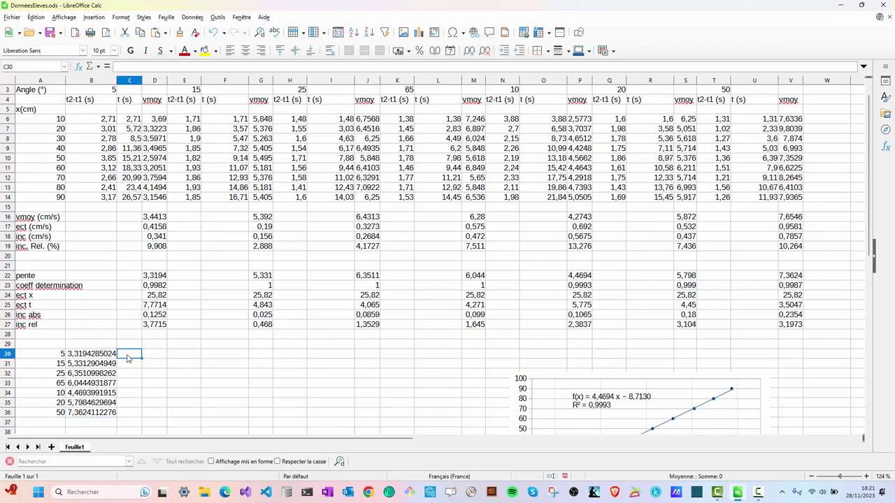
text(=)
click(157, 315)
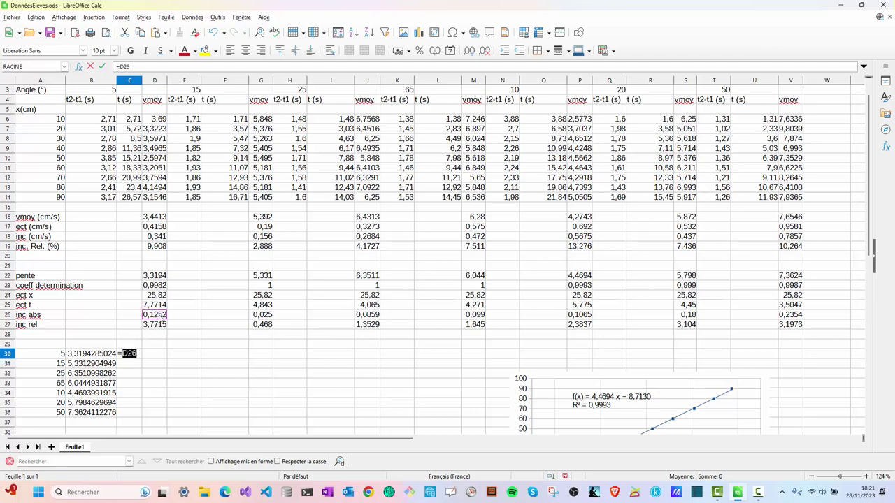
key(Return)
text(=)
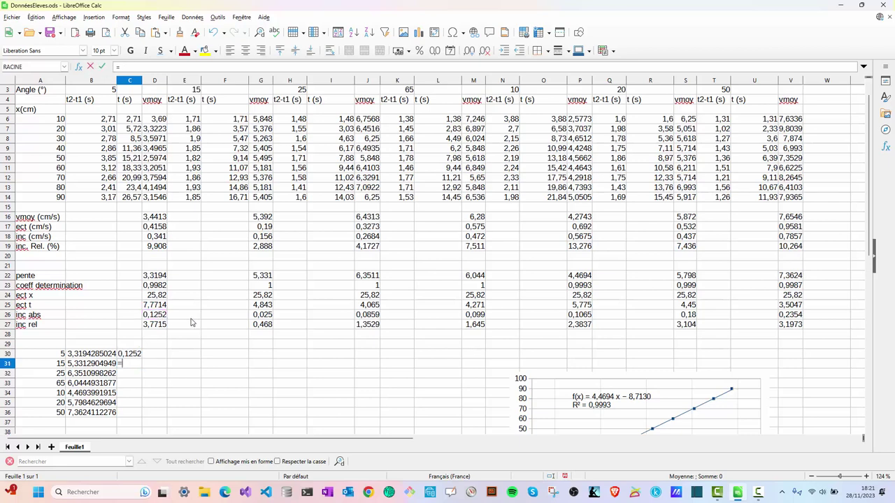
click(263, 315)
key(Return)
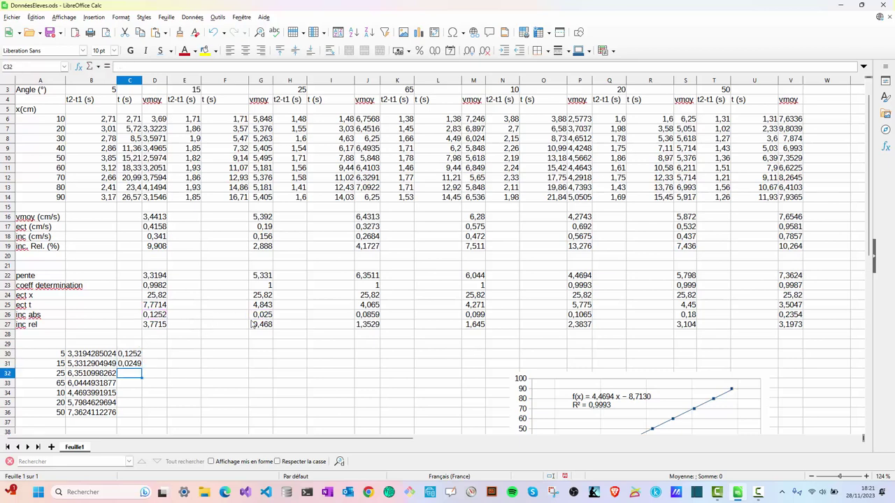
Step: Try to link C32 to the absolute uncertainty in G26, and abandon the formula started in C33
text(=)
click(263, 316)
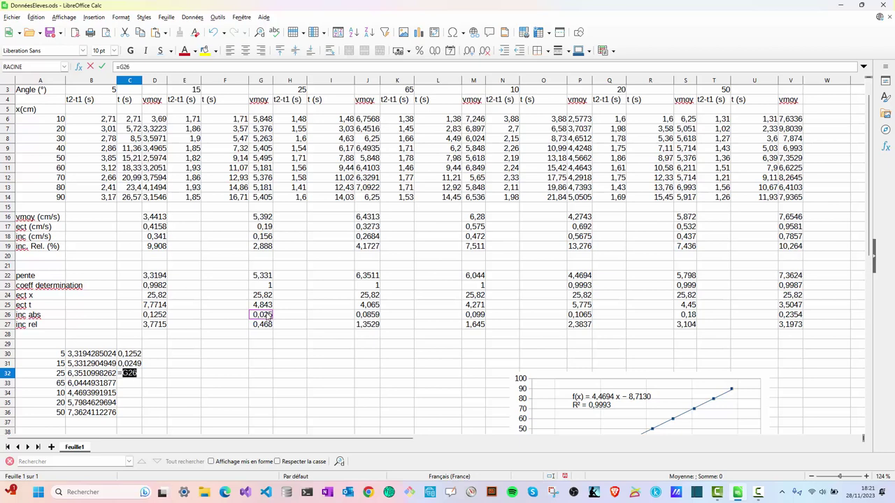
key(Return)
text(=)
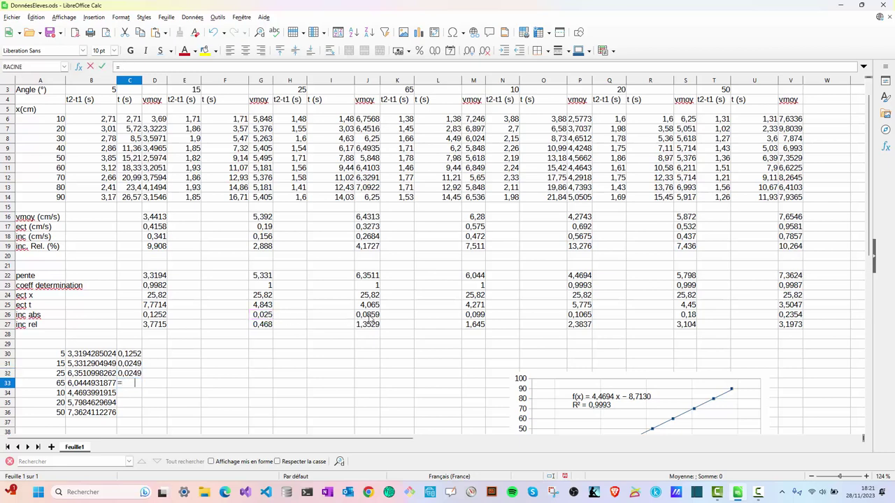
click(367, 316)
text(=)
key(Escape)
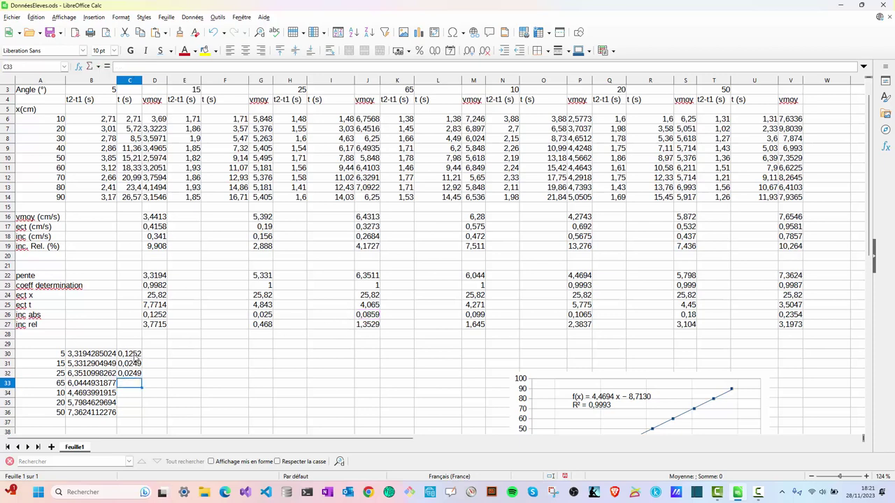
Step: Check which row 26 cells the uncertainty formulas in C30, C31 and C32 refer to
click(136, 356)
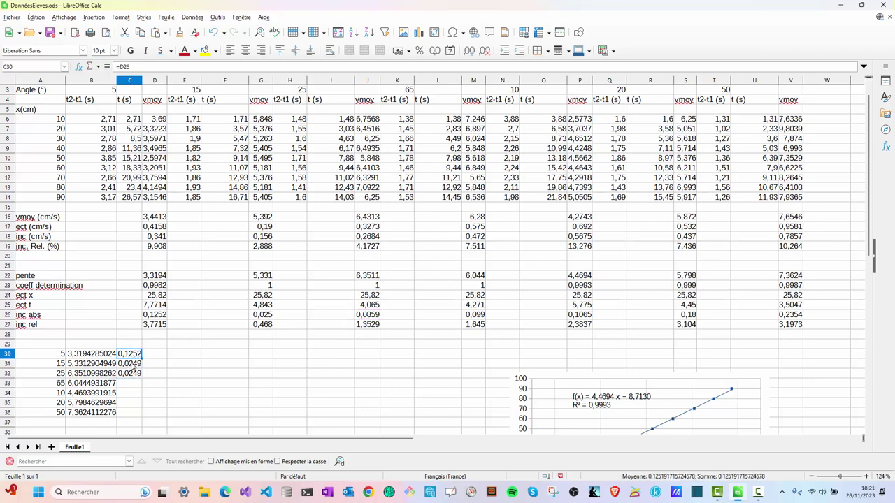
click(131, 364)
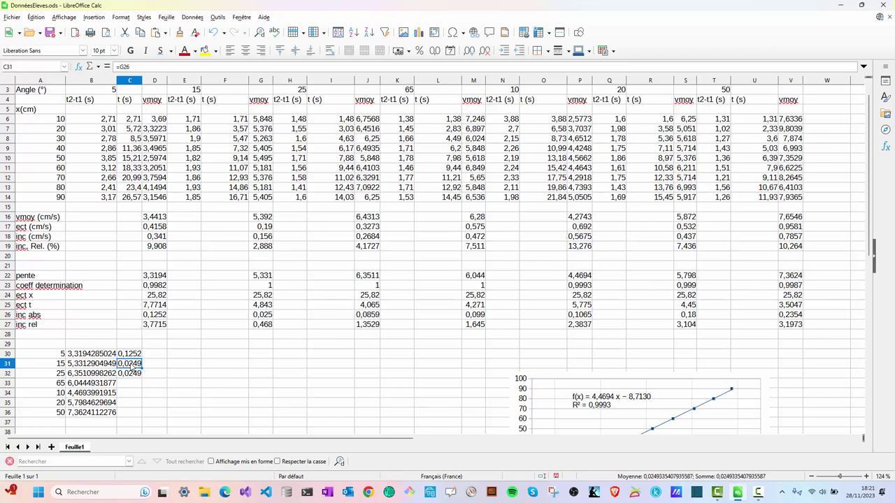
text(=)
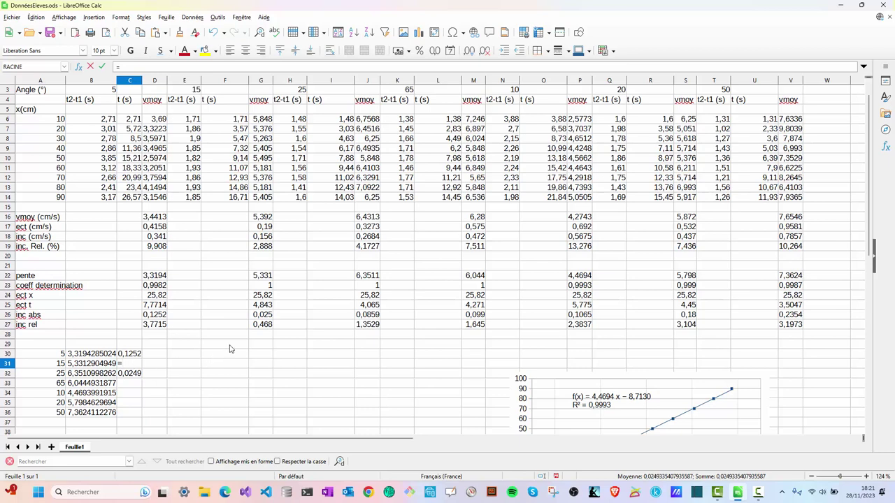
click(266, 316)
text(=)
key(Return)
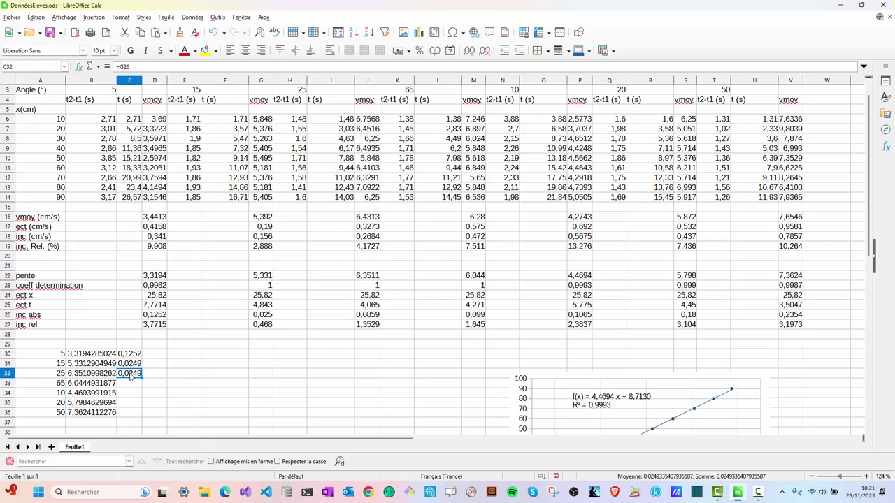
Step: Replace the formula in C32 with a link to the 25° absolute uncertainty in J26
text(=)
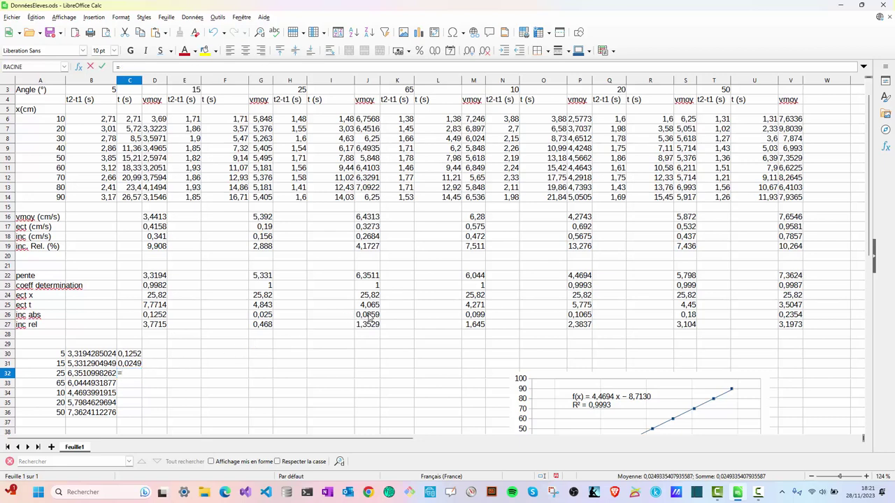
click(369, 317)
text(=)
key(BackSpace)
key(Return)
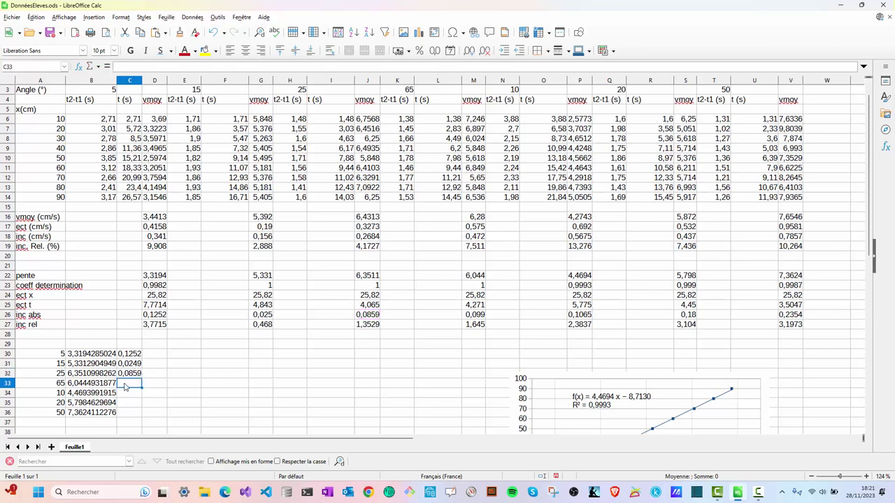
Step: Link C33 to the 65° absolute uncertainty with =M26
text(=)
scroll(329, 358, down, 1)
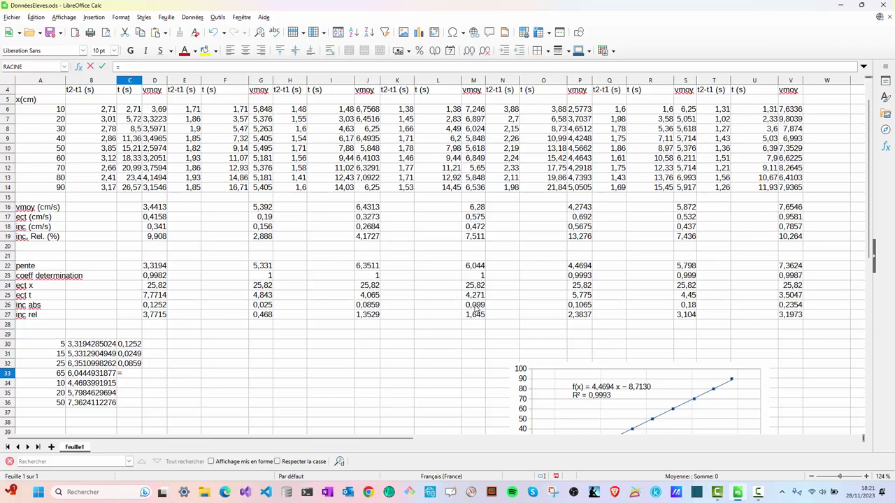
click(475, 305)
scroll(475, 308, up, 1)
scroll(473, 312, down, 1)
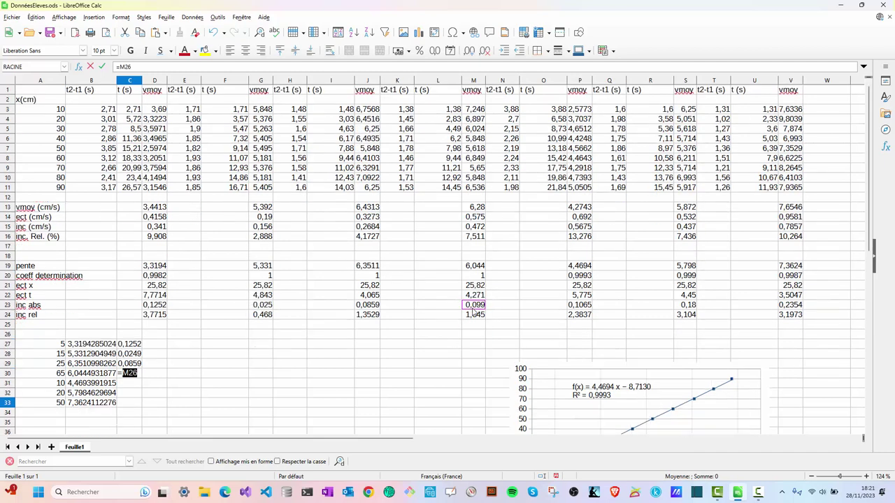
scroll(474, 312, up, 1)
scroll(473, 312, down, 1)
key(Return)
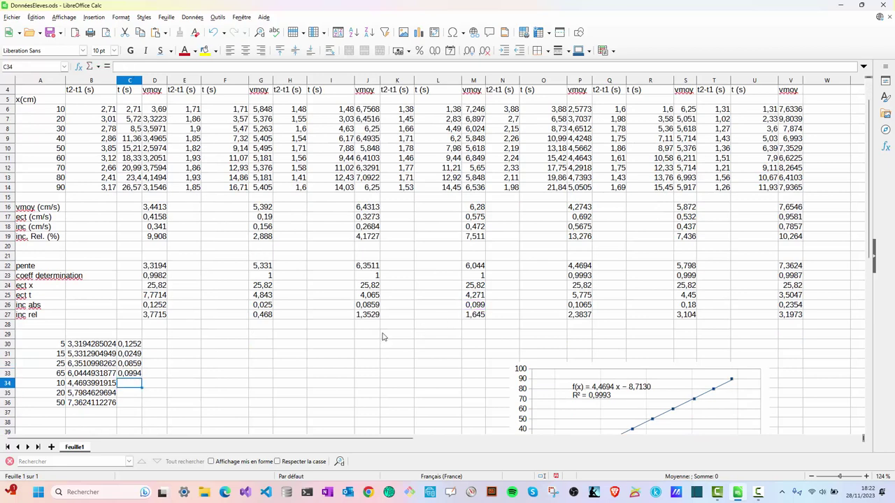
Step: Fill the last three rows of the third column by linking C34, C35 and C36 to P23, S23 and V23
text(=)
click(582, 276)
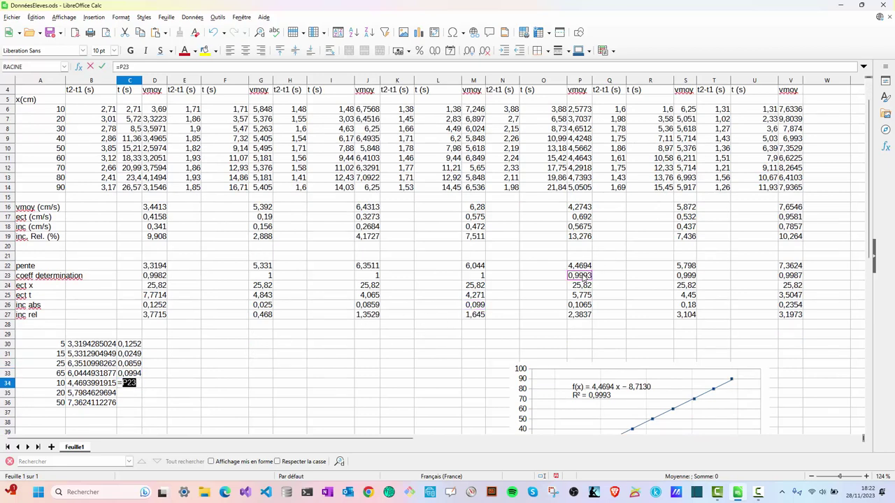
key(Return)
text(=)
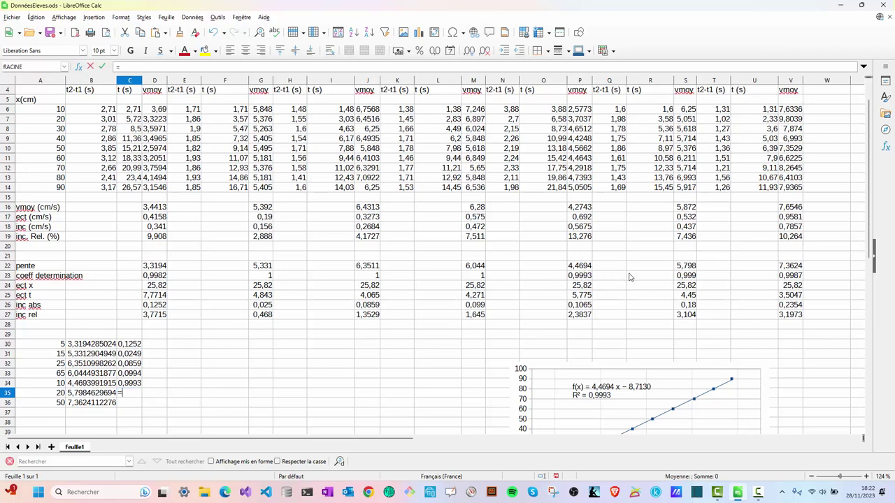
click(683, 276)
key(Return)
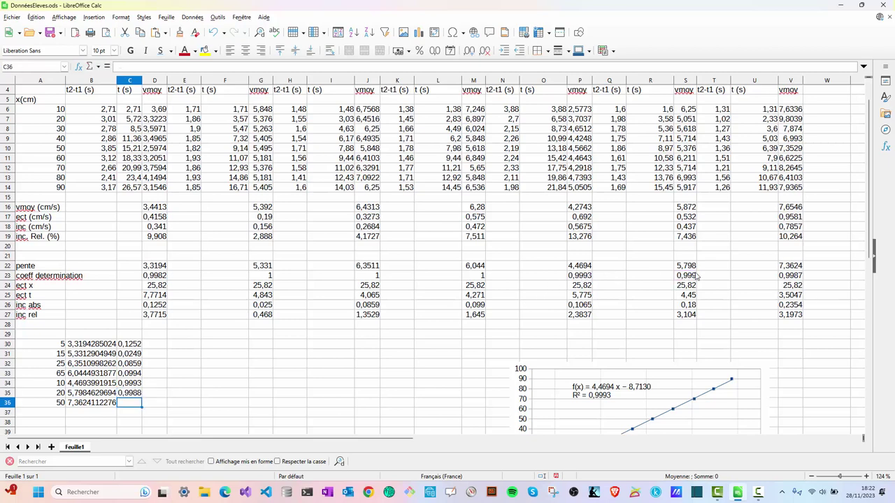
text(=)
click(791, 278)
key(Return)
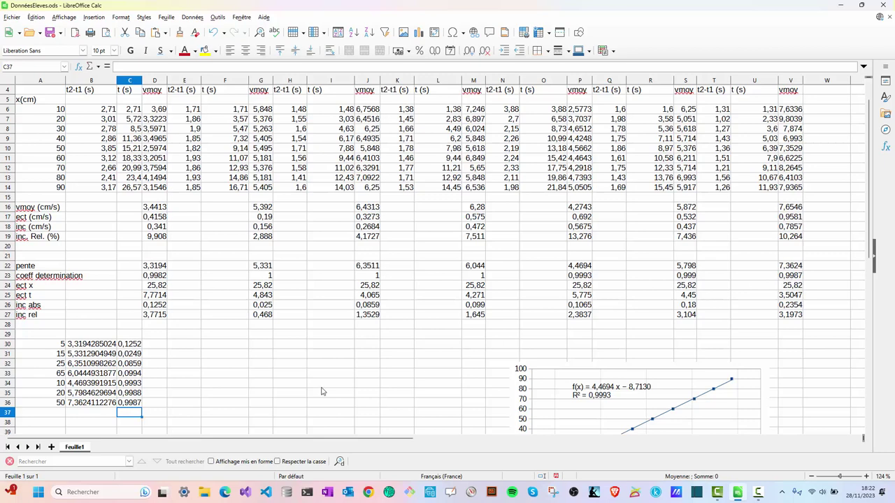
Step: Insert an empty XY (dispersion) chart, then shrink it and place it between the summary table and the existing chart
scroll(274, 404, down, 2)
scroll(274, 404, down, 1)
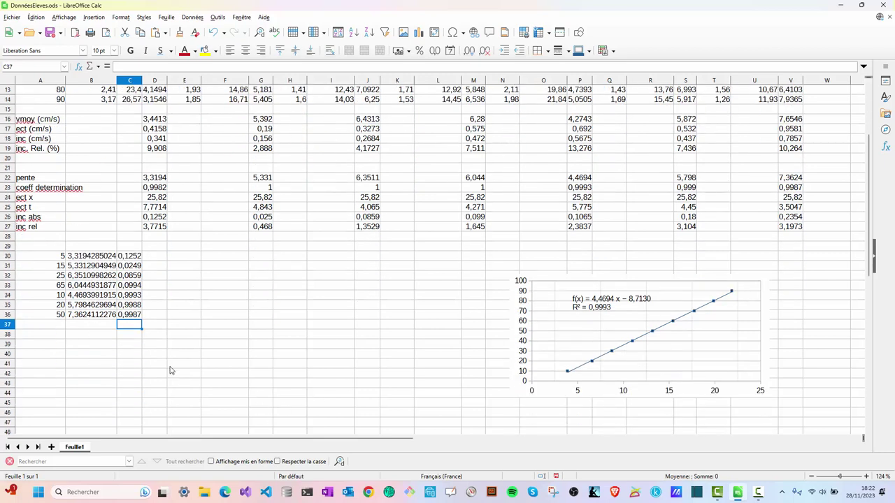
click(89, 346)
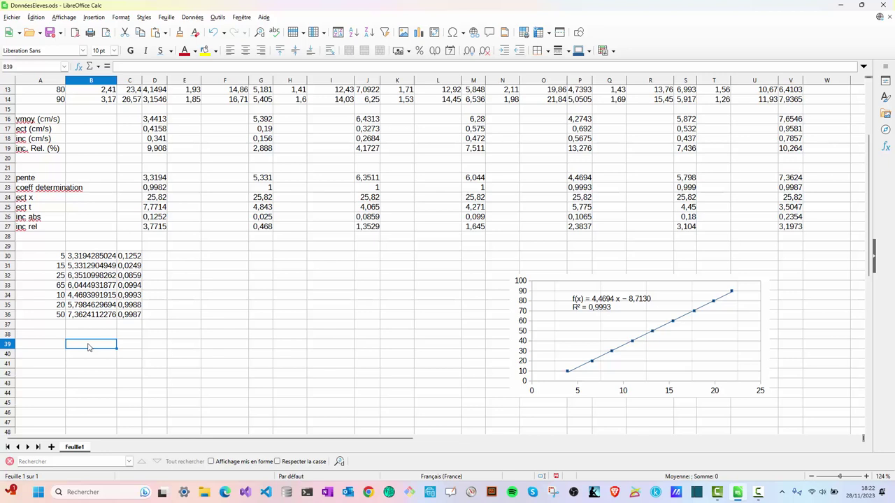
click(420, 33)
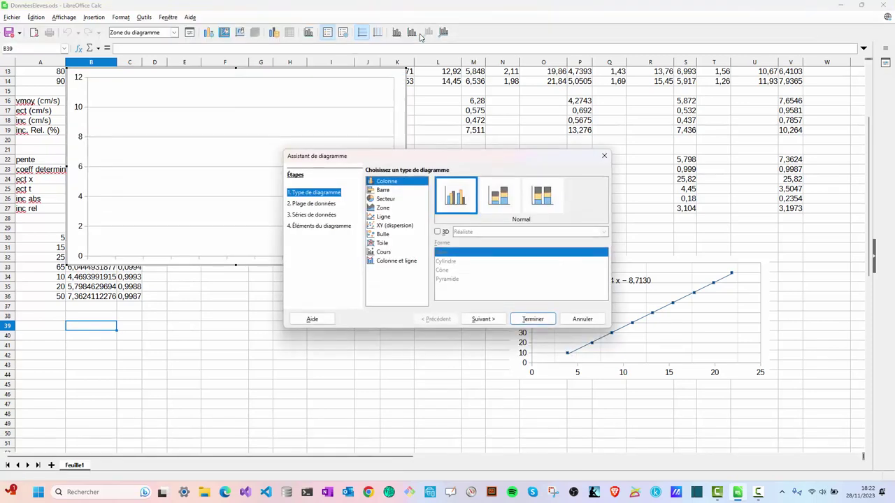
click(378, 226)
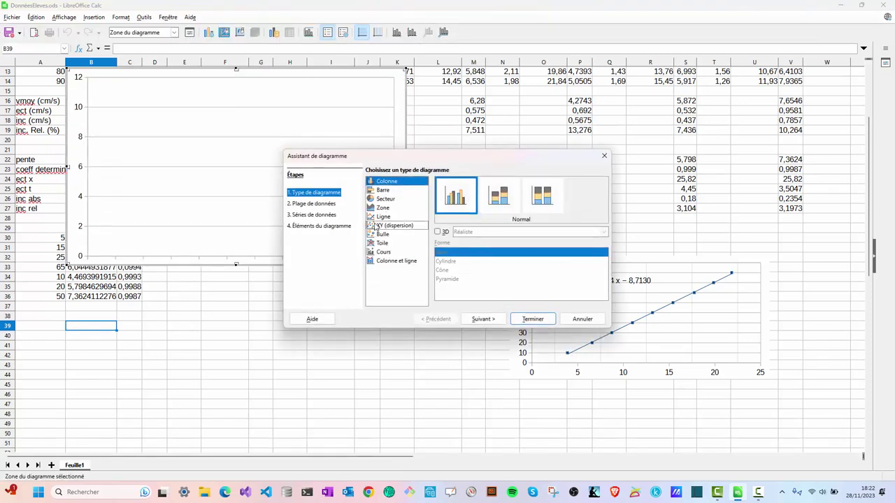
click(533, 319)
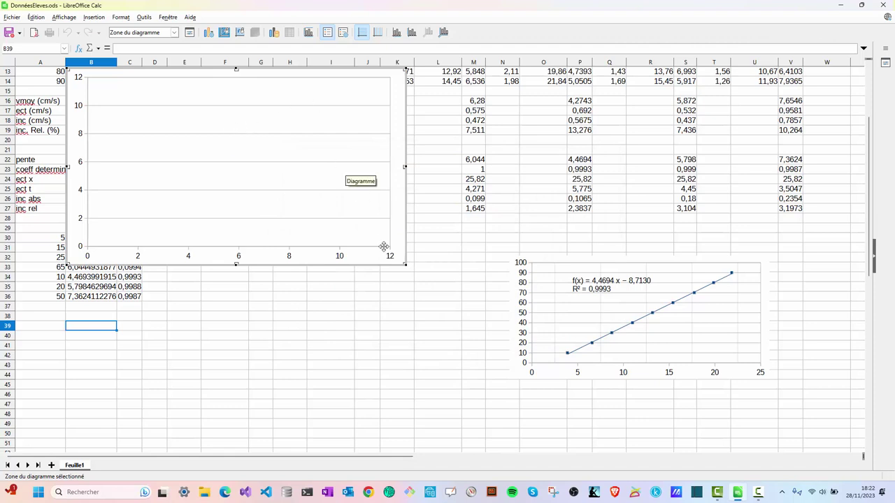
drag(404, 265, 350, 226)
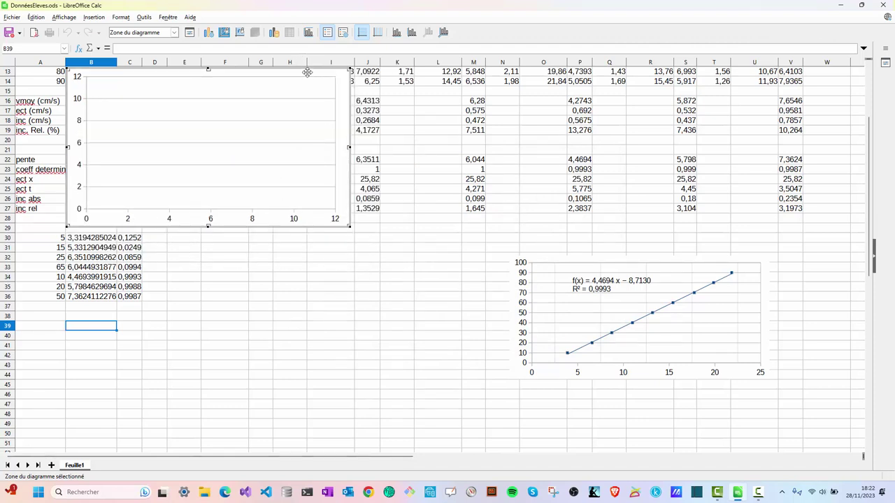
drag(326, 94, 433, 252)
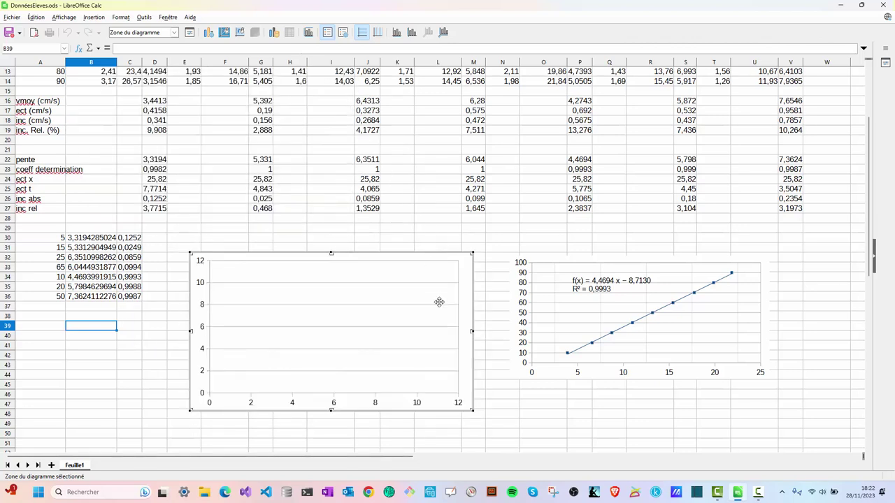
Step: Add a data series to the new chart with X values from A30:A36 and Y values from B30:B36
double_click(342, 316)
right_click(343, 321)
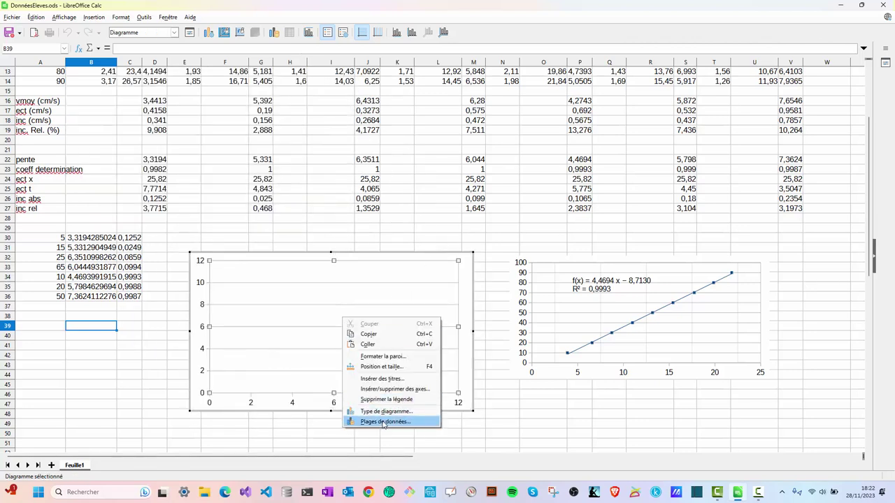
click(393, 422)
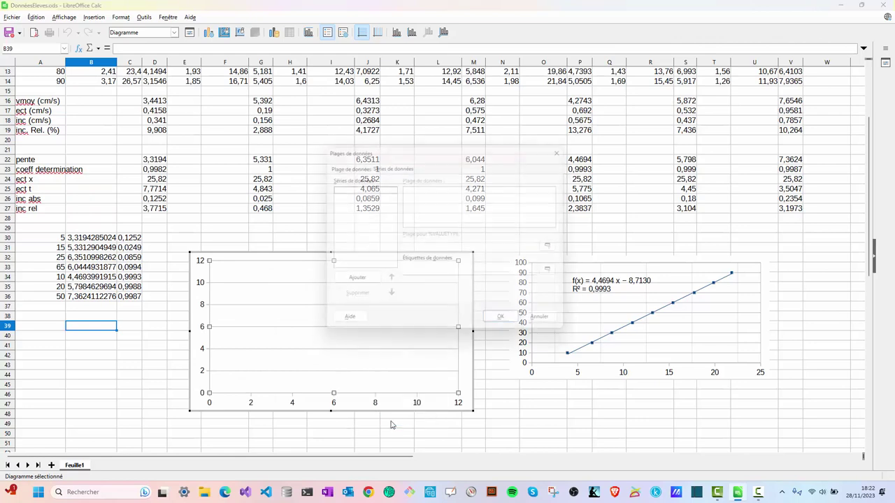
click(354, 282)
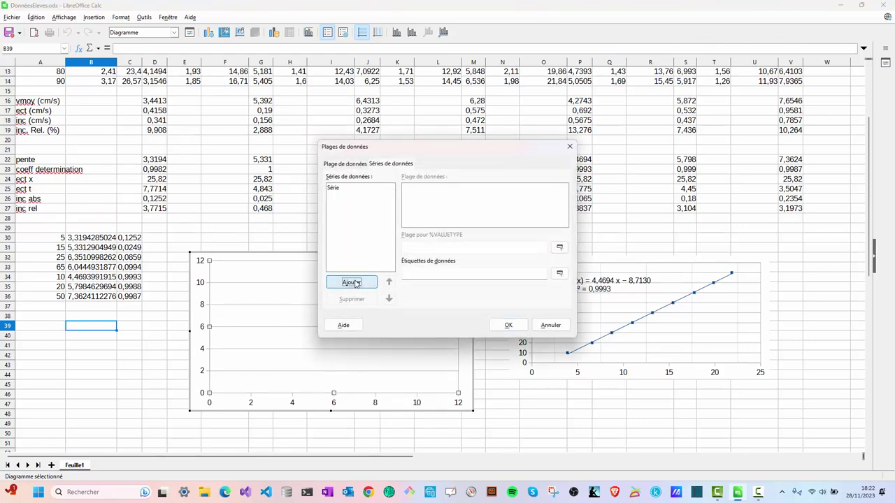
click(337, 189)
click(440, 198)
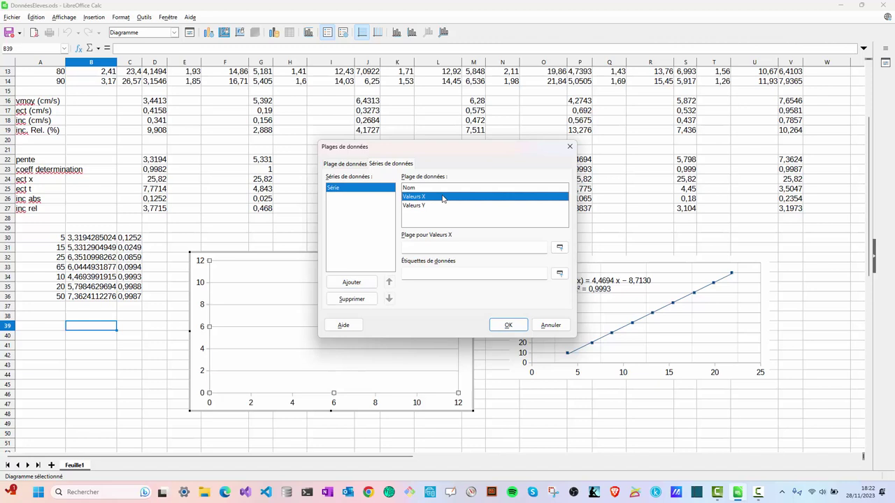
click(560, 248)
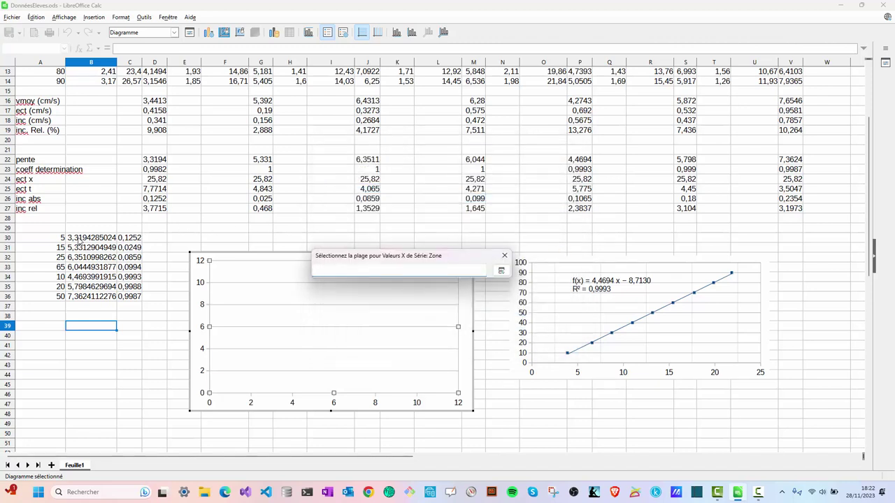
drag(50, 239, 53, 298)
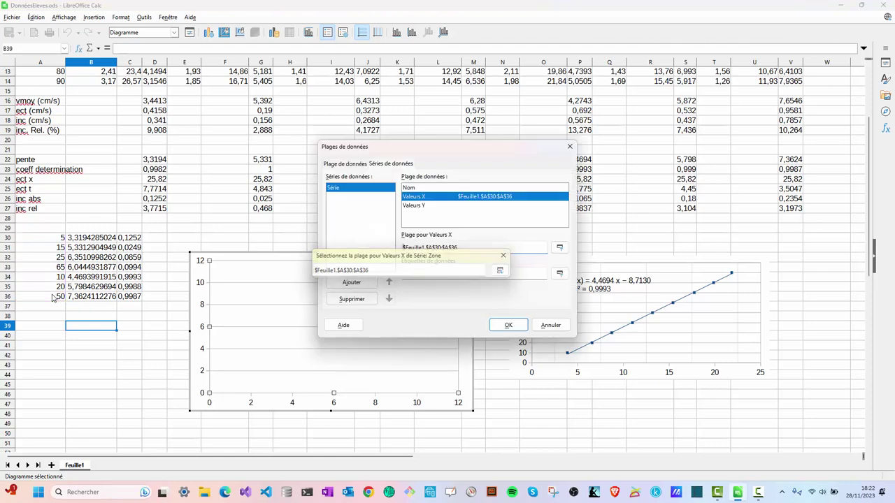
click(421, 206)
click(558, 249)
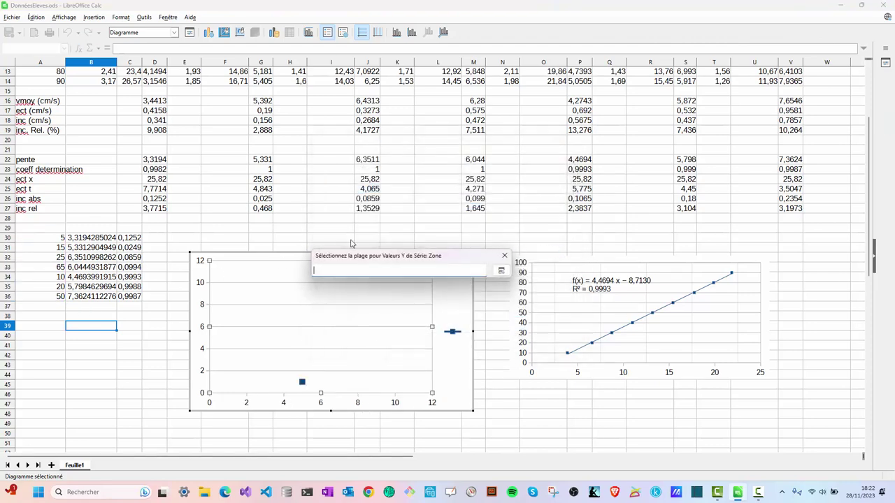
drag(100, 238, 105, 297)
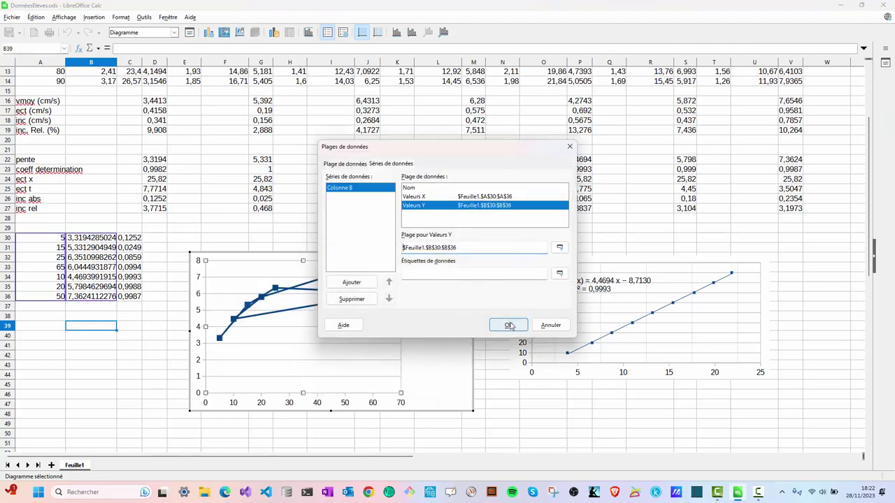
Step: Confirm the new chart's data series, then change its type to points only and delete the legend
click(509, 326)
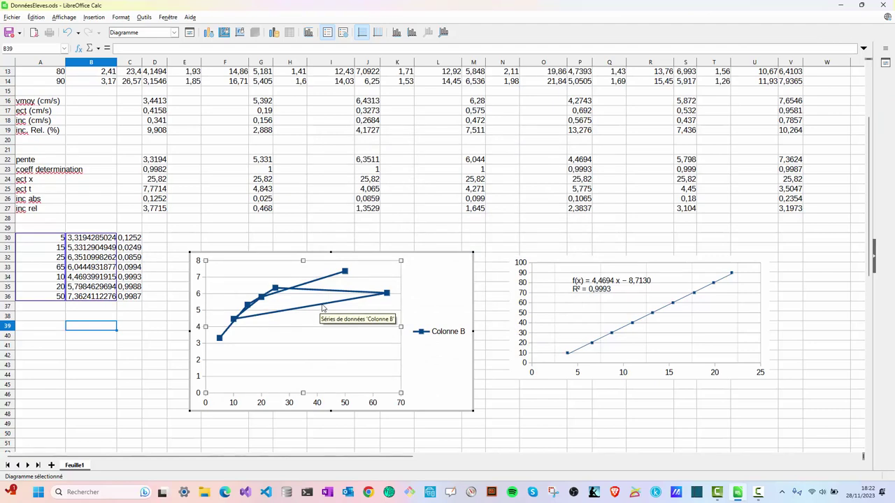
right_click(325, 341)
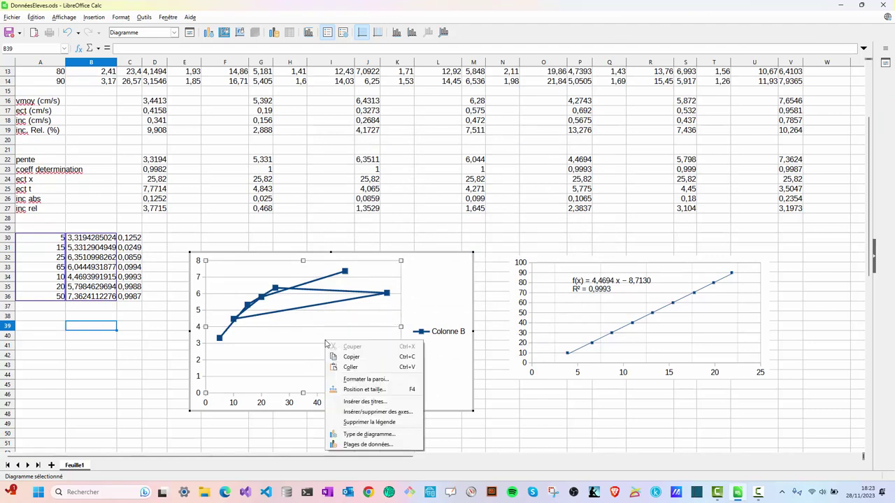
click(381, 436)
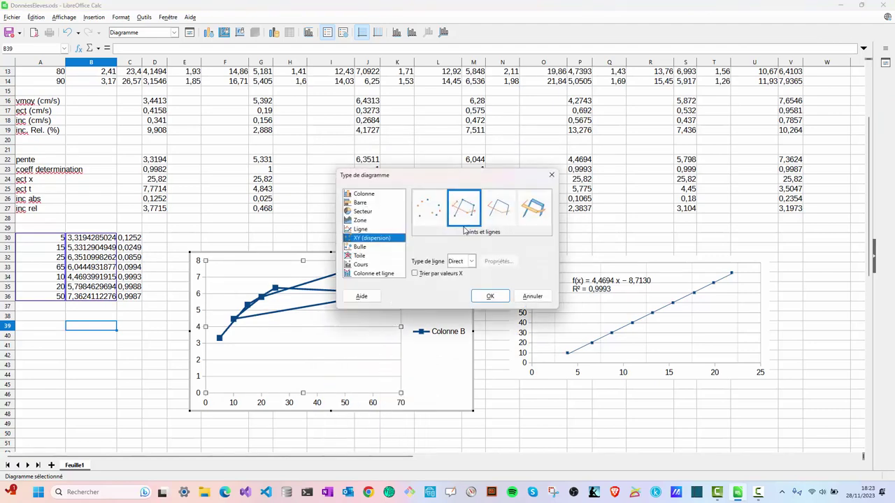
click(429, 208)
click(490, 296)
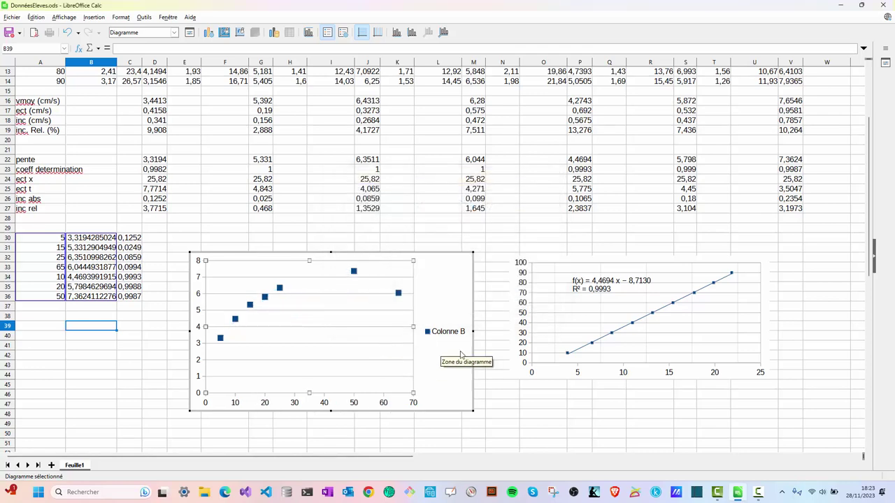
click(450, 333)
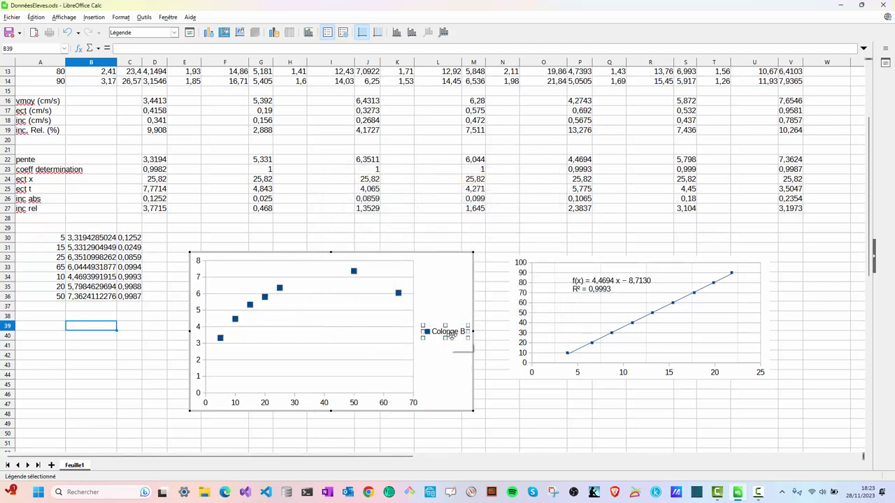
key(Delete)
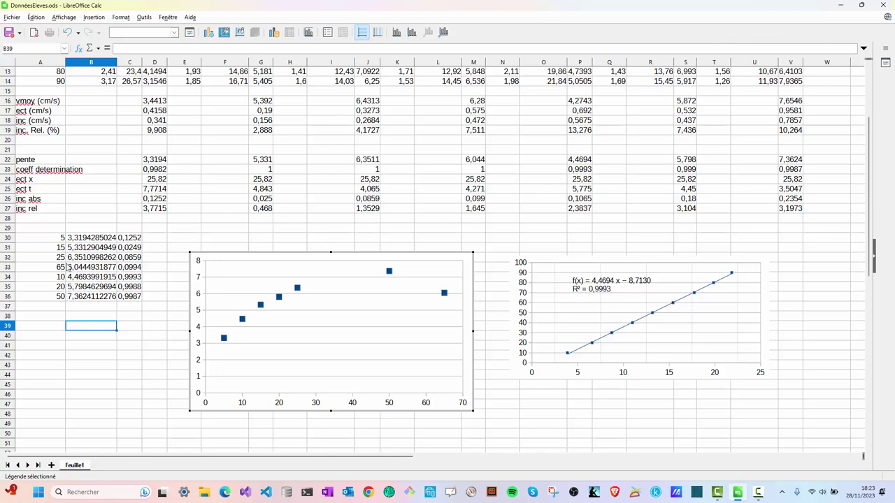
Step: Shrink the data point symbols of the slope-versus-angle chart to 0.10 cm wide and 0.10 cm high
scroll(248, 230, up, 1)
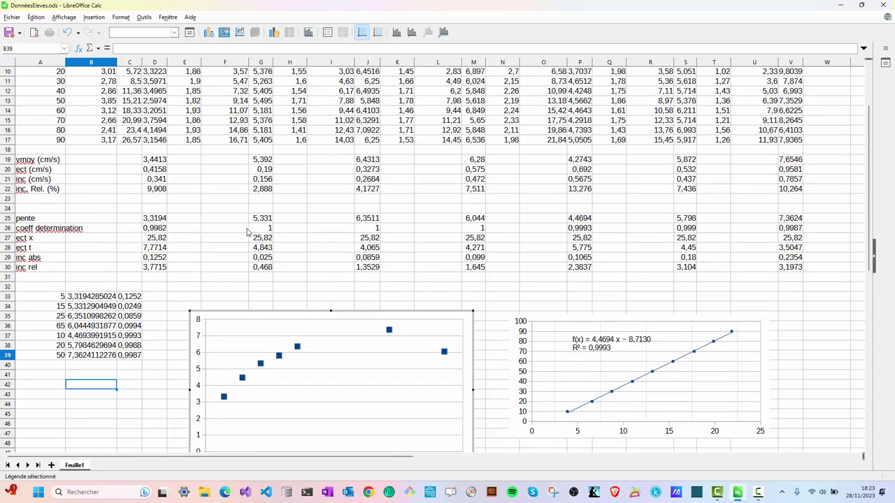
scroll(248, 231, up, 3)
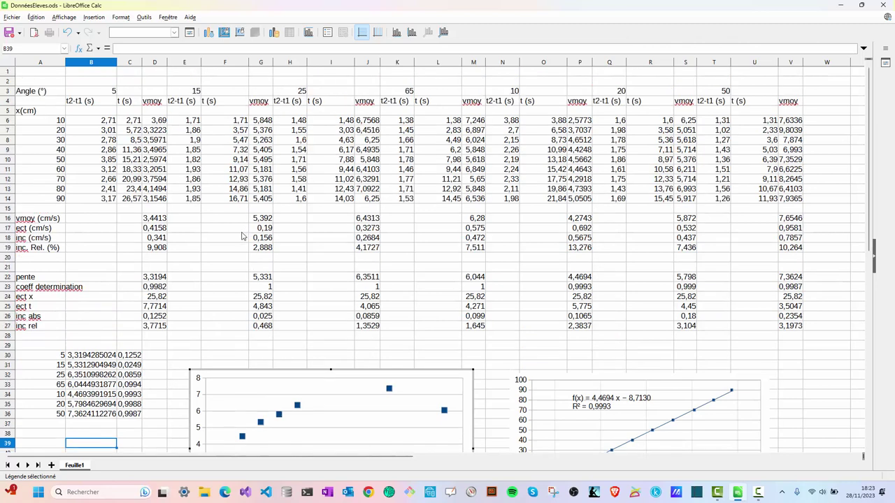
scroll(242, 236, down, 1)
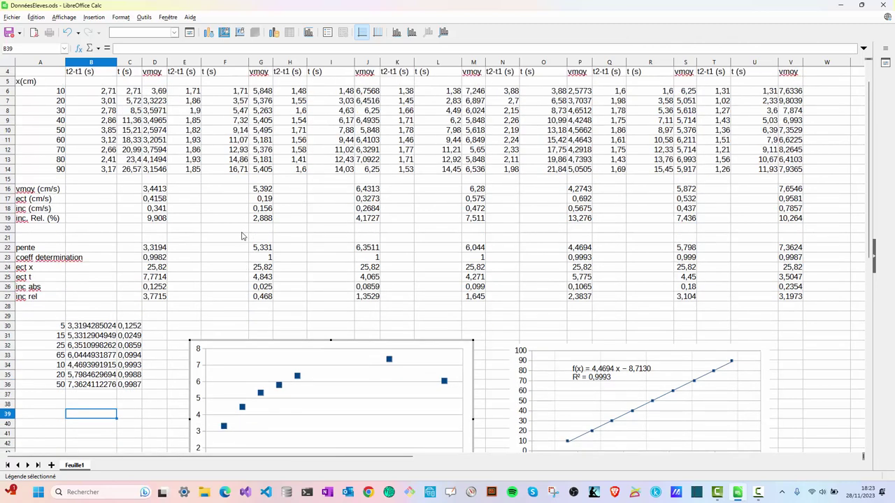
scroll(196, 261, down, 1)
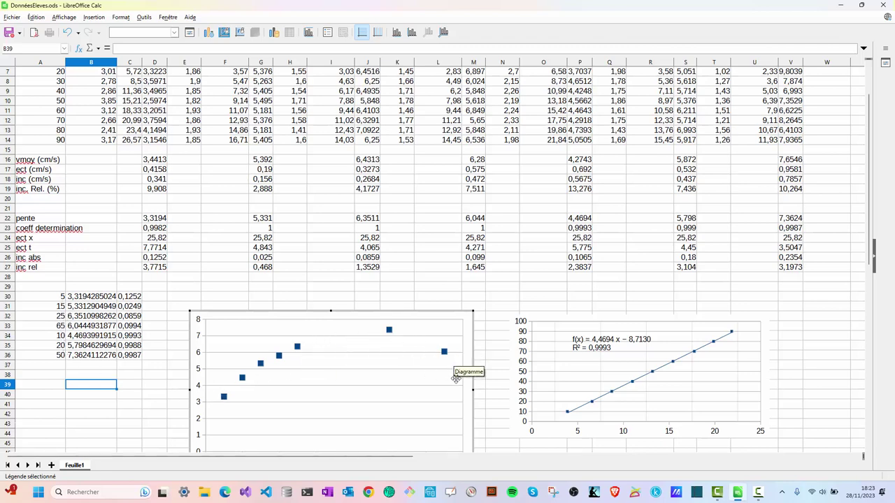
scroll(504, 371, down, 1)
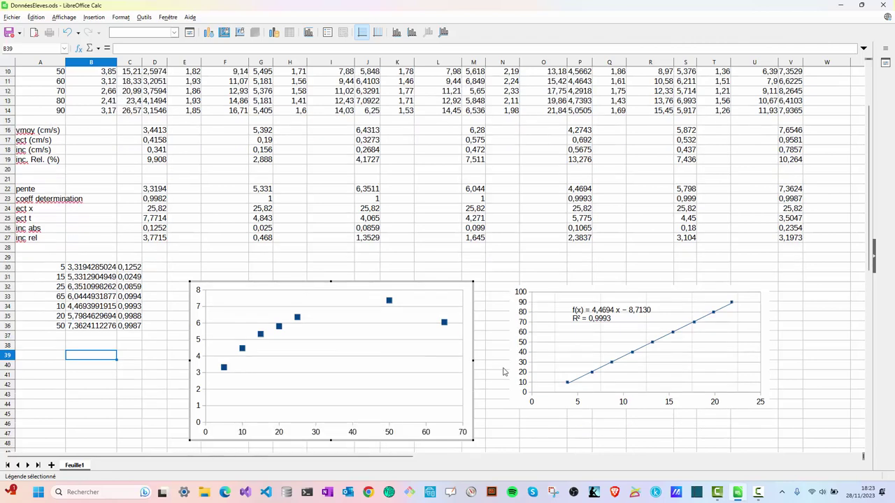
scroll(504, 372, down, 1)
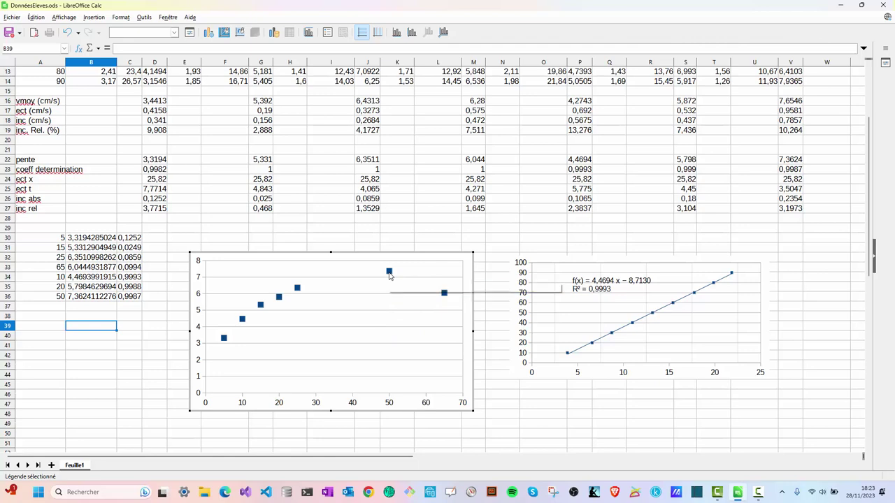
right_click(389, 273)
click(440, 312)
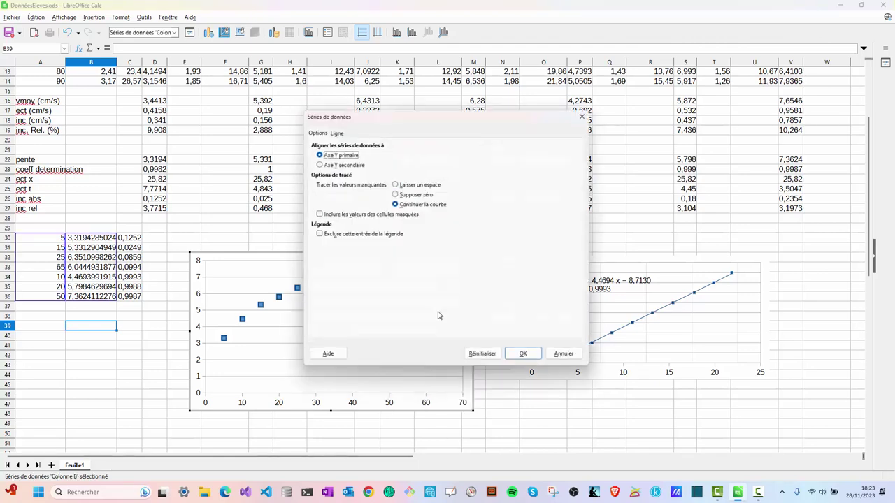
click(334, 130)
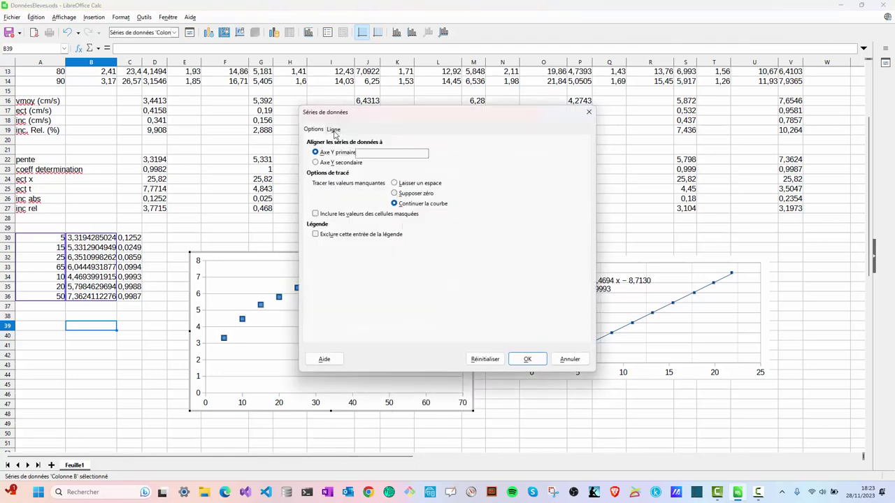
click(538, 192)
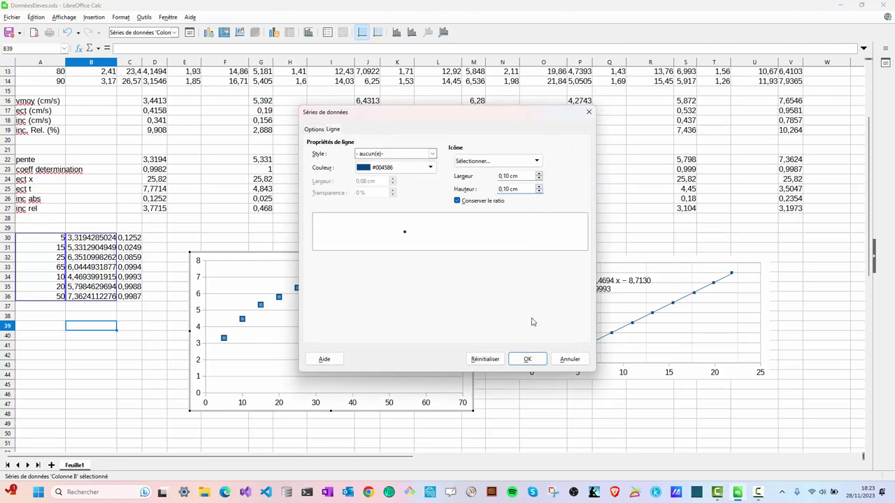
click(527, 360)
click(411, 341)
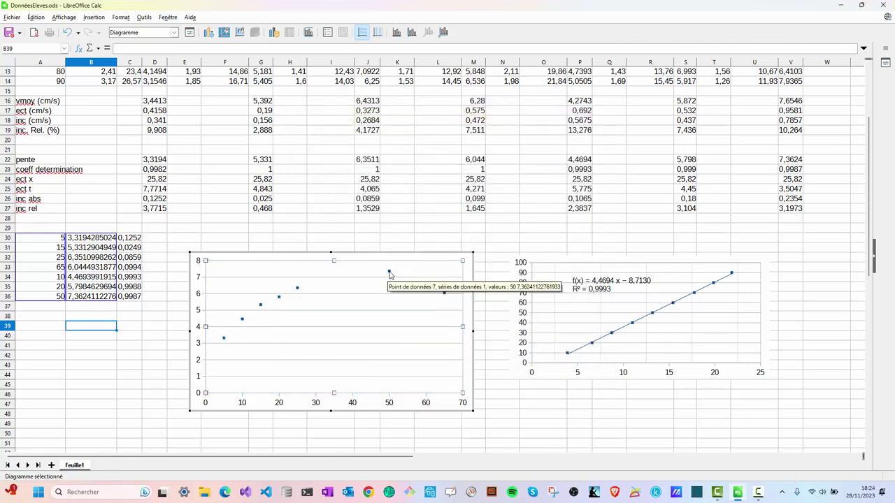
Step: Add positive and negative Y error bars to the series from cell range C30:C36, using the same values for both directions
right_click(390, 273)
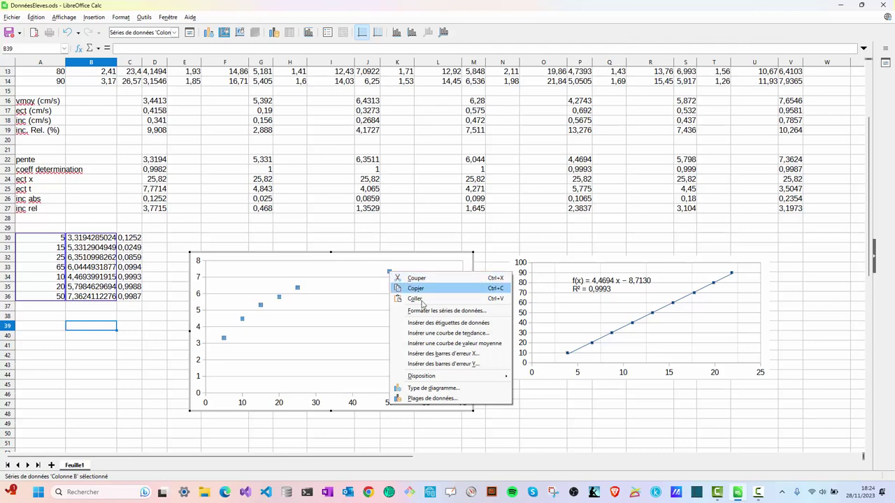
click(445, 365)
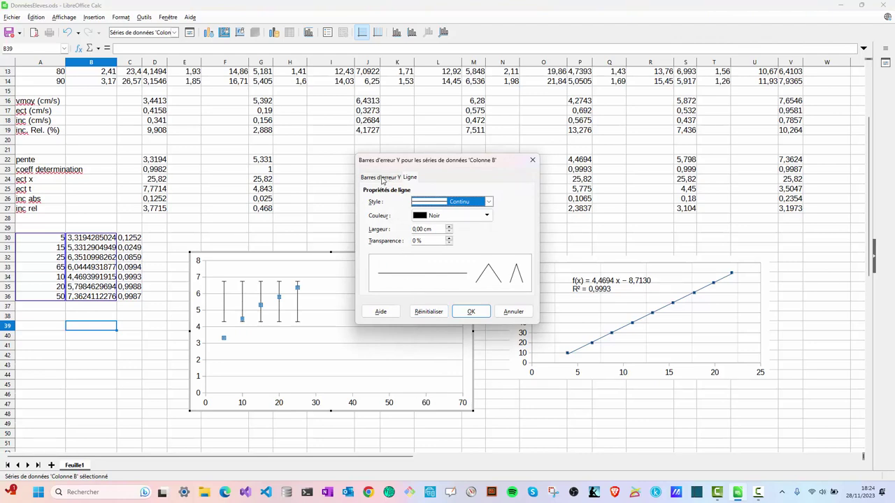
click(383, 179)
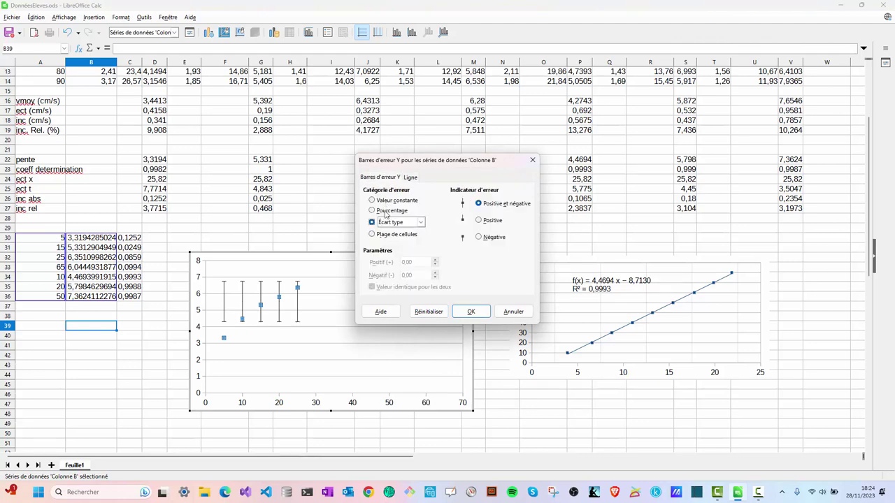
click(372, 235)
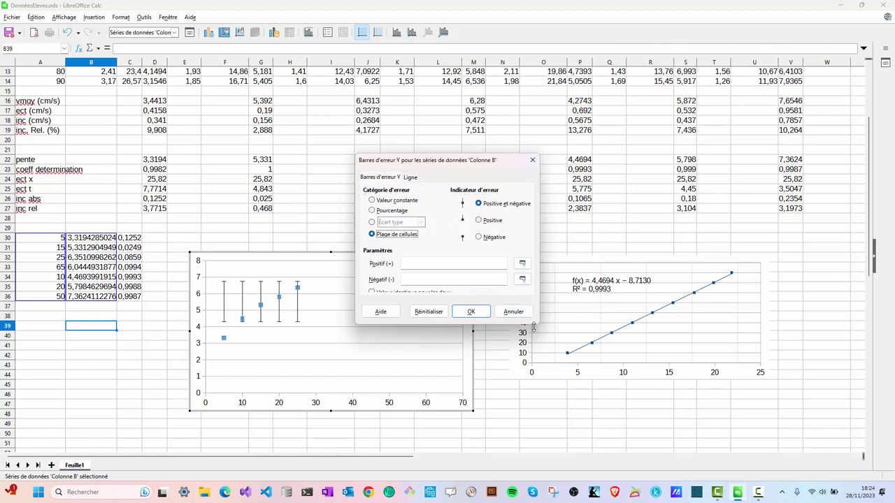
drag(538, 327, 613, 385)
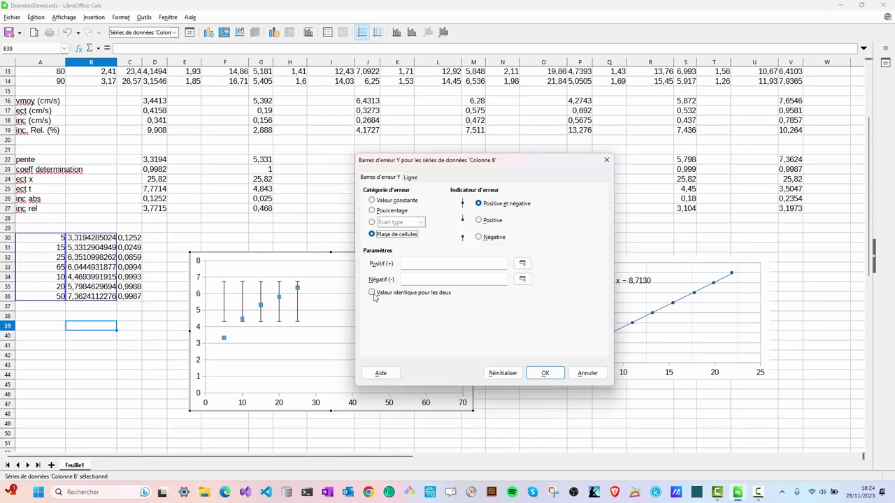
click(371, 293)
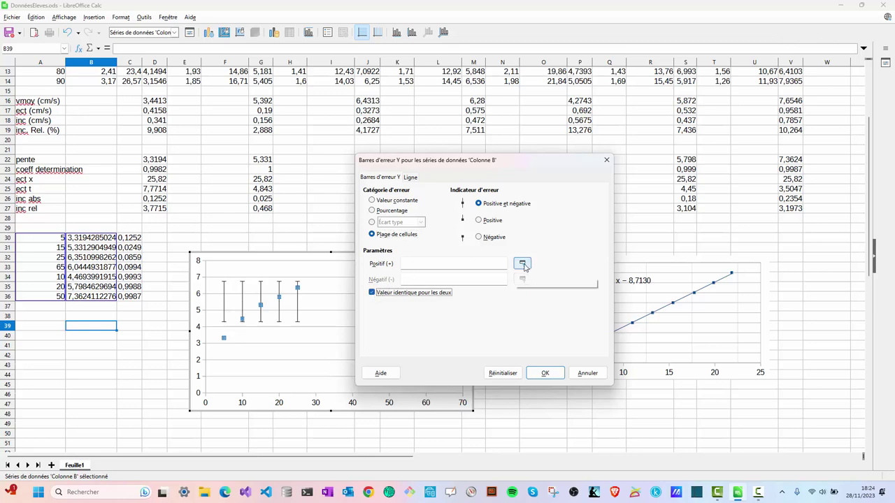
click(522, 263)
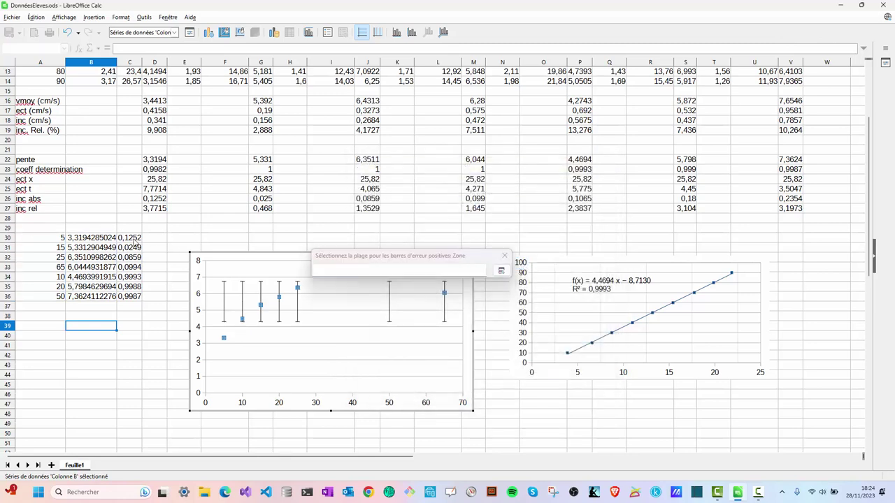
drag(130, 237, 132, 299)
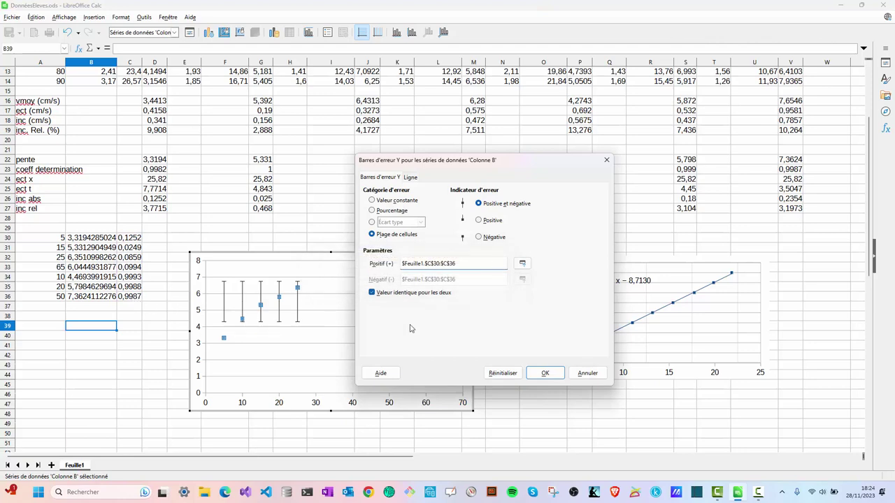
click(545, 373)
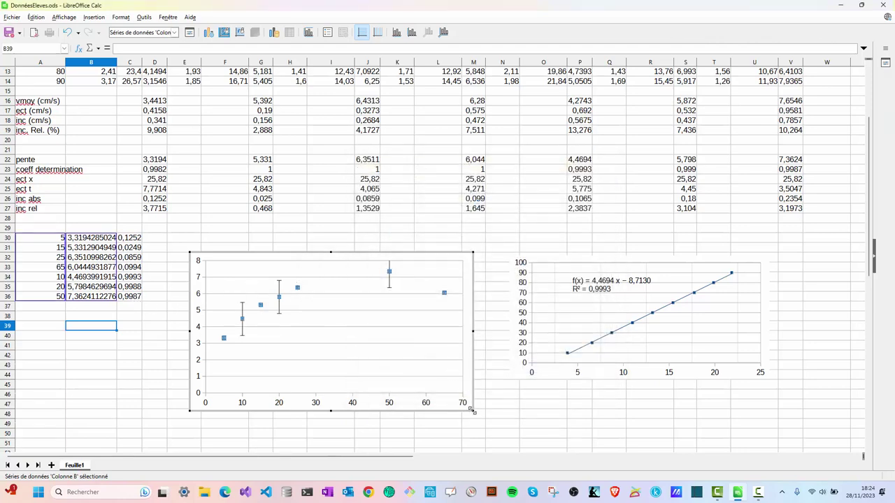
drag(472, 412, 474, 413)
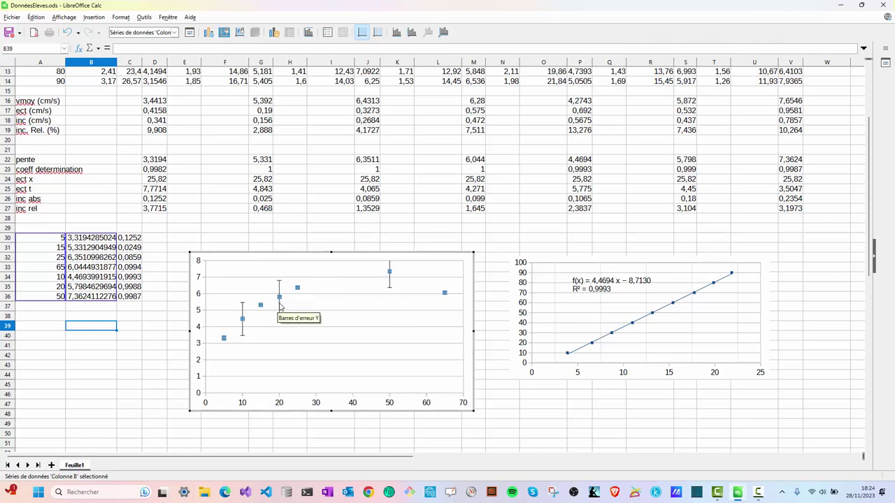
key(Escape)
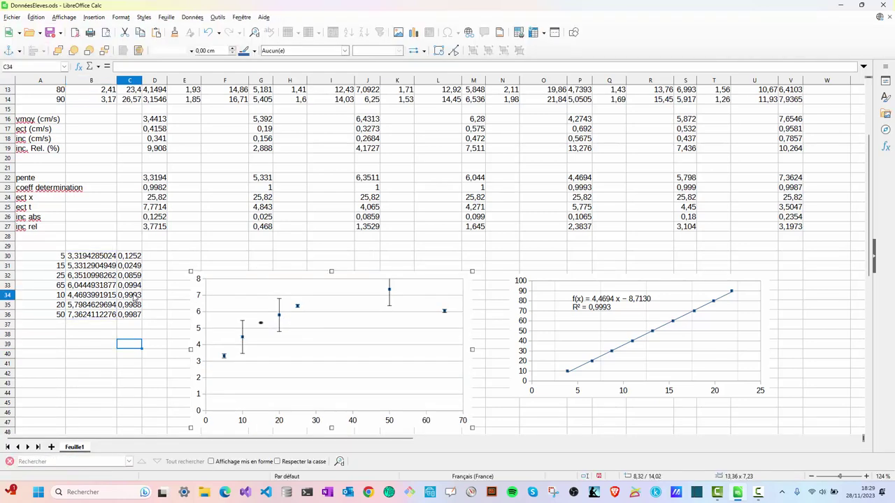
Step: Relink C34, C35 and C36 to the absolute uncertainties in P26, S26 and V26, and save the spreadsheet
click(135, 278)
text(=)
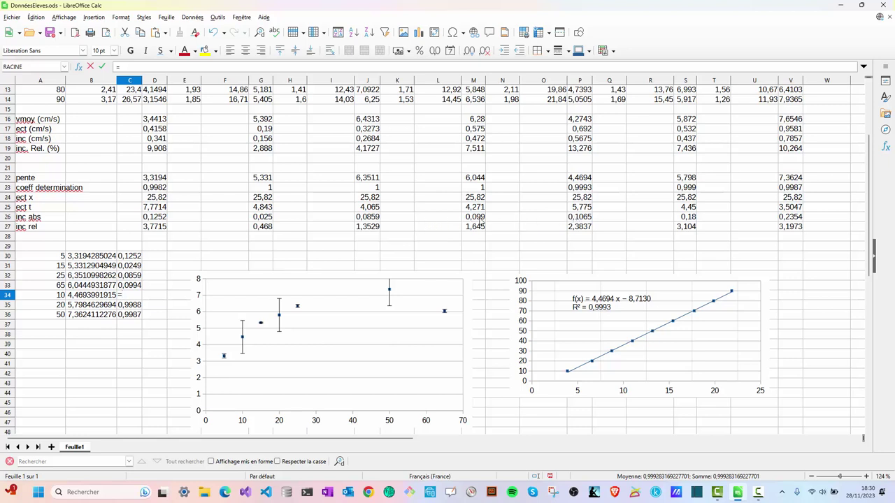
click(586, 221)
key(Return)
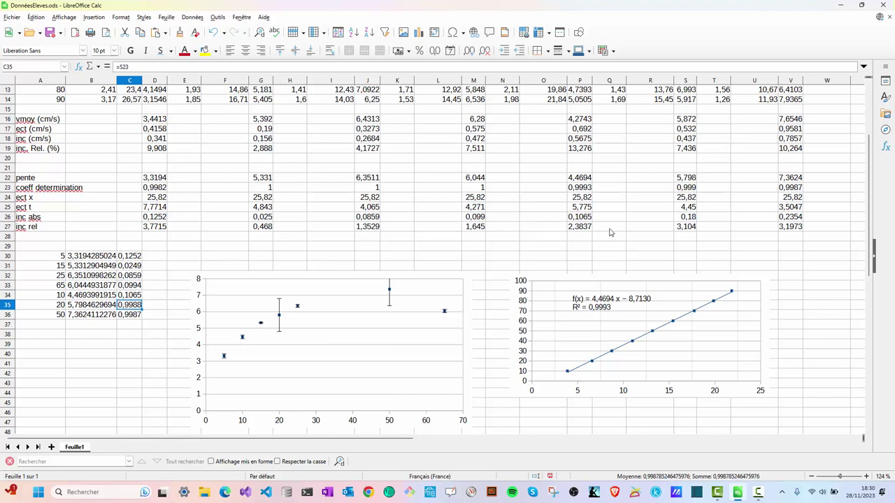
text(=)
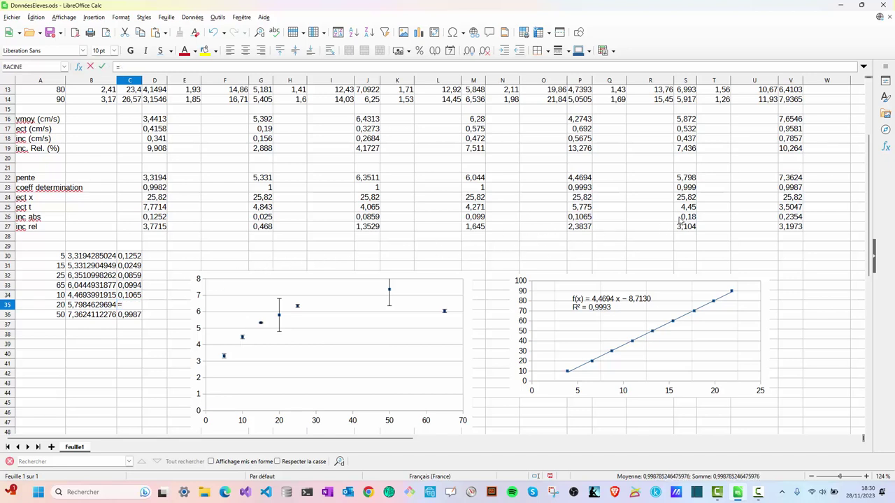
click(685, 220)
key(Return)
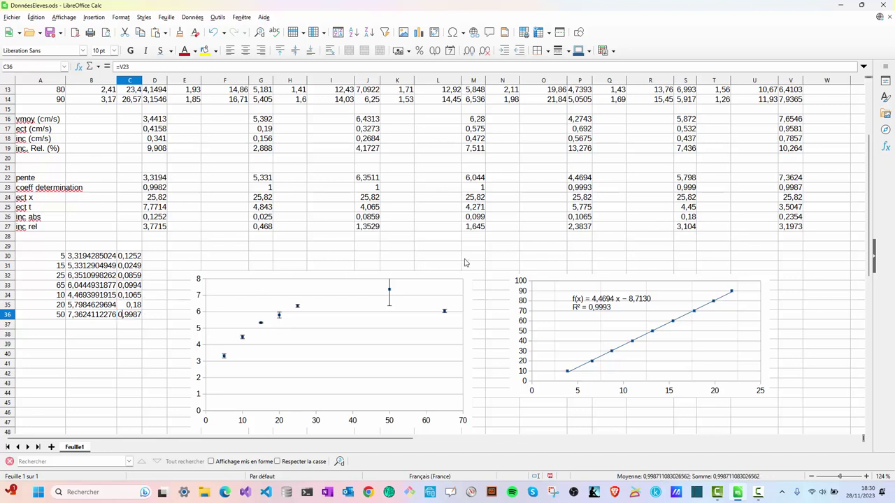
text(=)
click(790, 220)
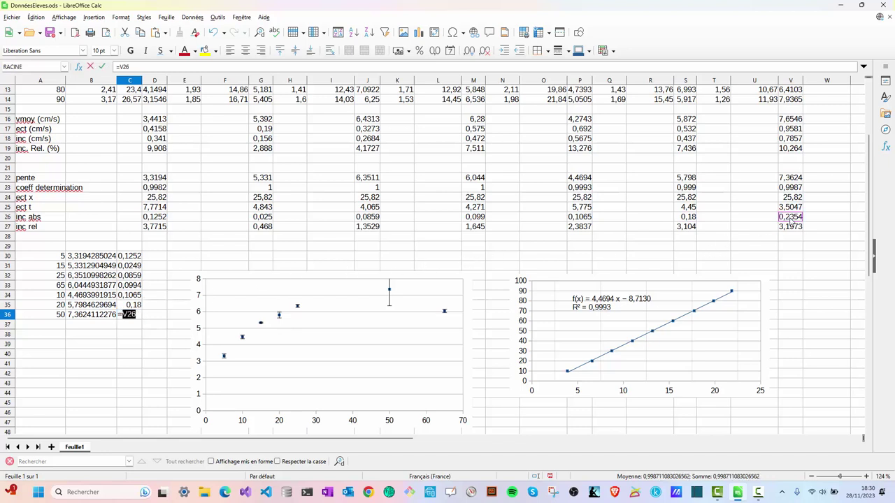
key(Return)
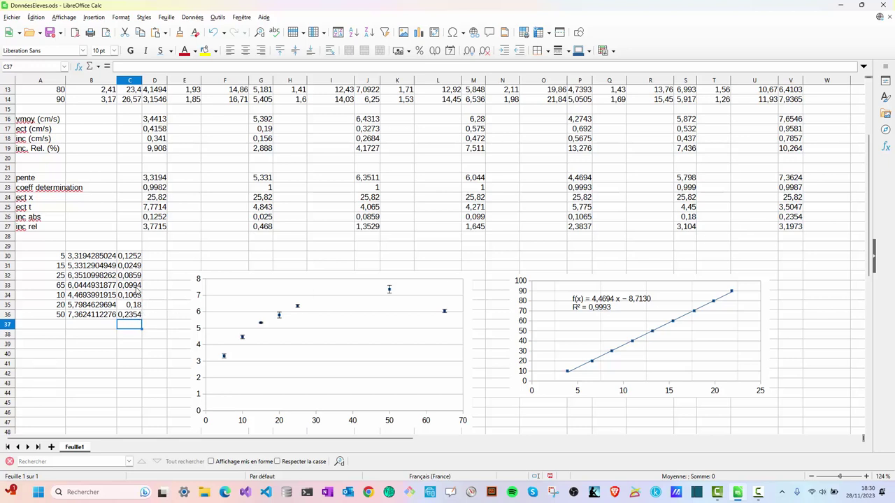
click(134, 296)
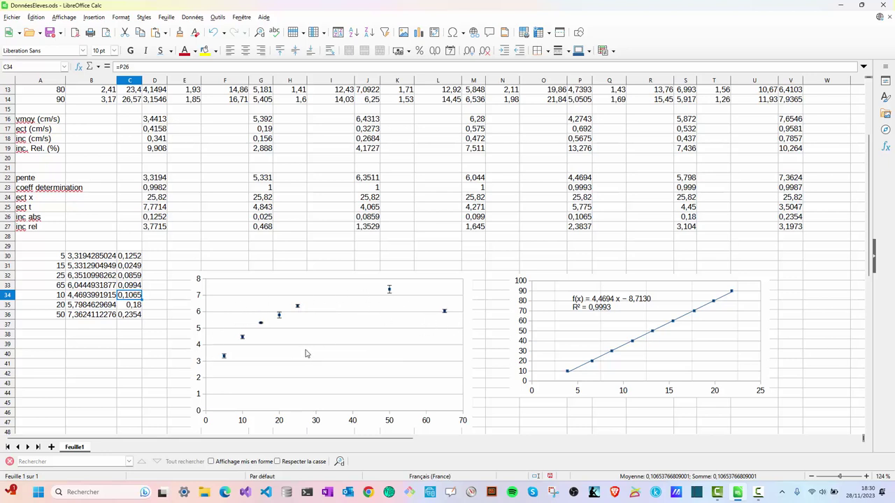
click(49, 34)
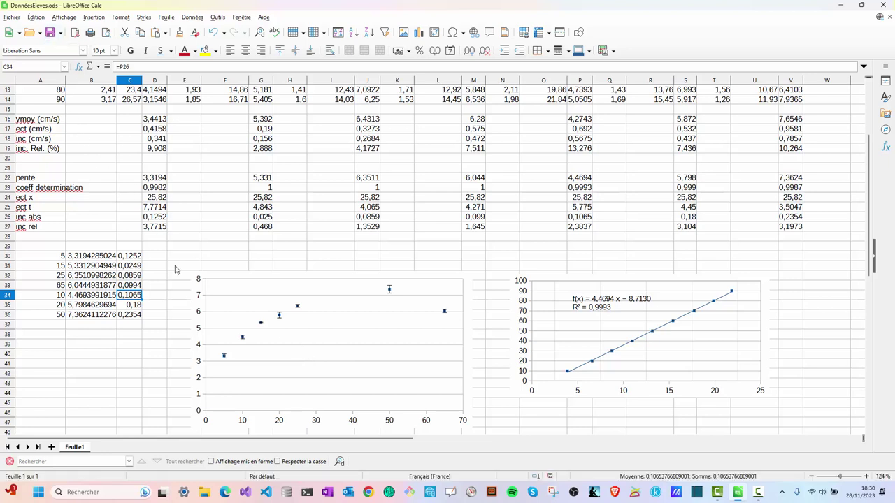